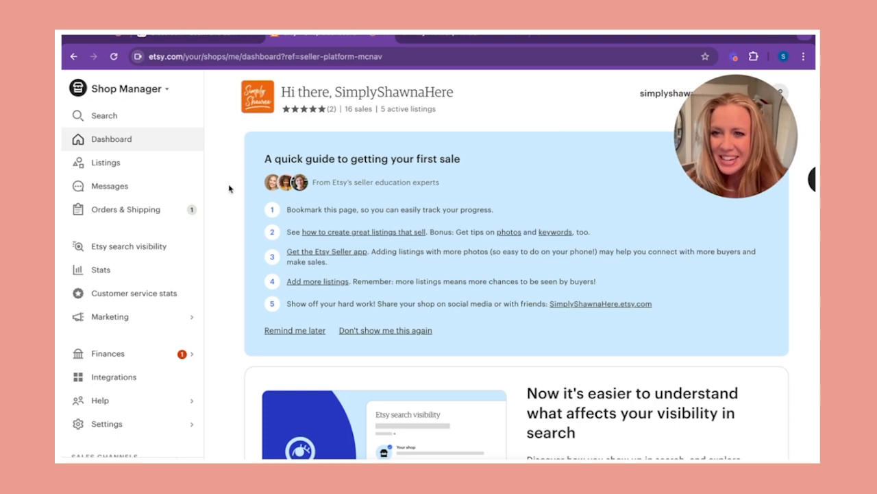
Step: Open the Etsy shop's listings and review the visit, sales and revenue stats of the active listings
left_click(147, 170)
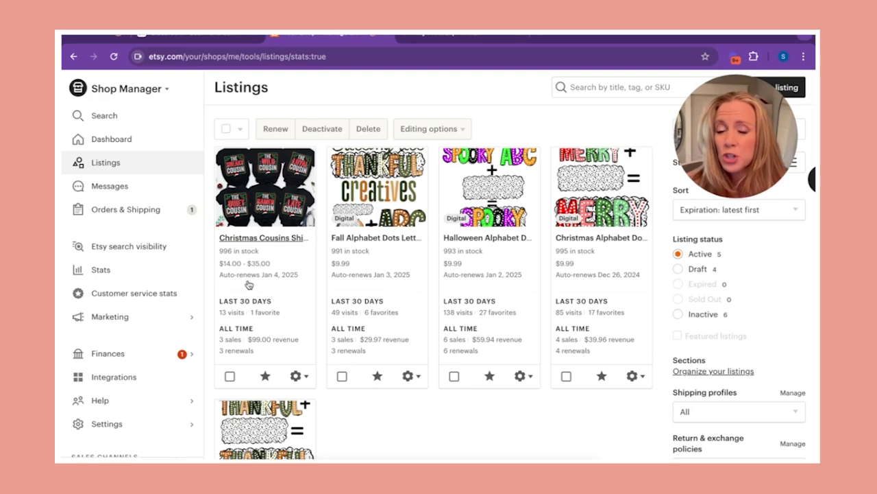
scroll(363, 255, "down", 1)
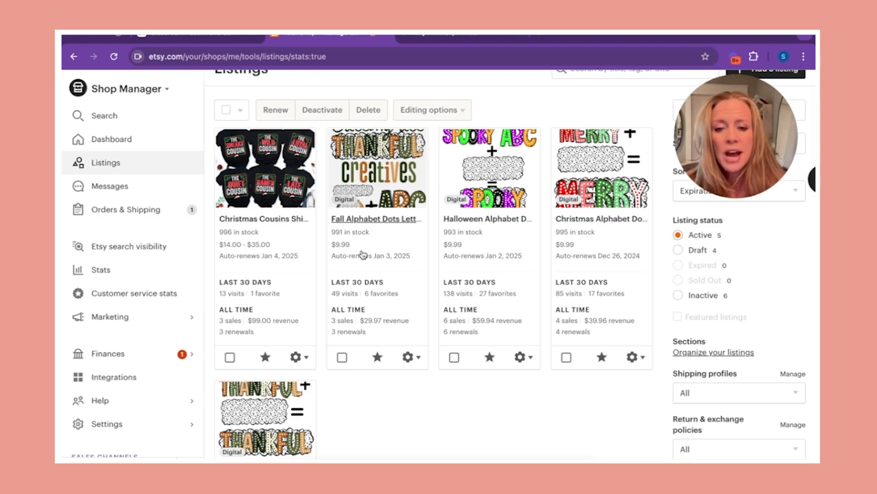
scroll(363, 255, "up", 1)
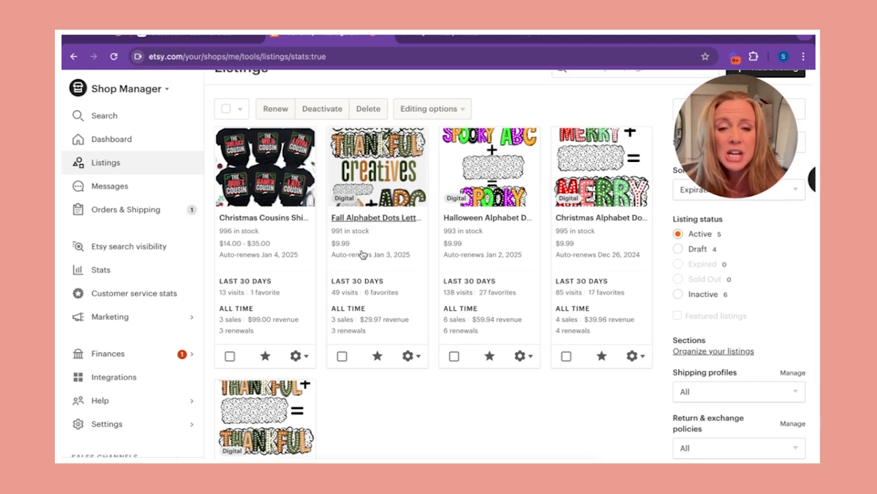
scroll(363, 255, "down", 1)
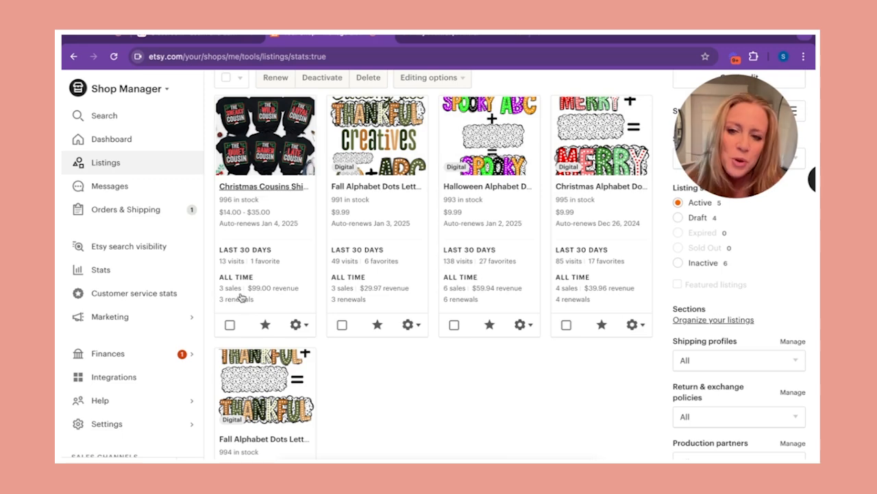
Step: Open the shop's Orders & Shipping page and review the items, sizes and phrases in the new shirt order
left_click(135, 218)
scroll(307, 268, "down", 2)
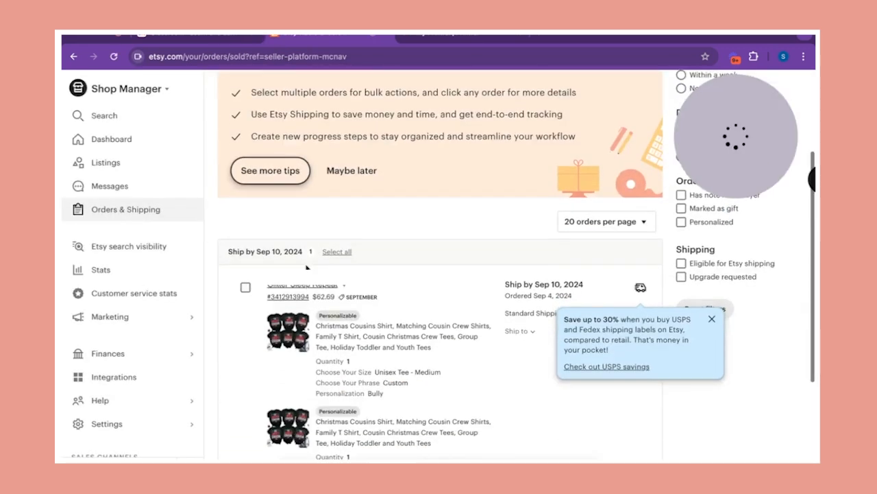
scroll(307, 267, "down", 3)
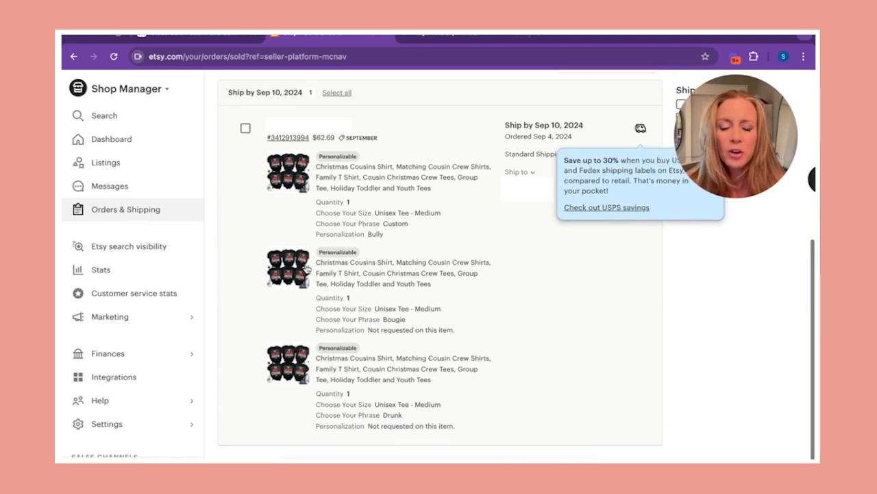
scroll(306, 269, "up", 1)
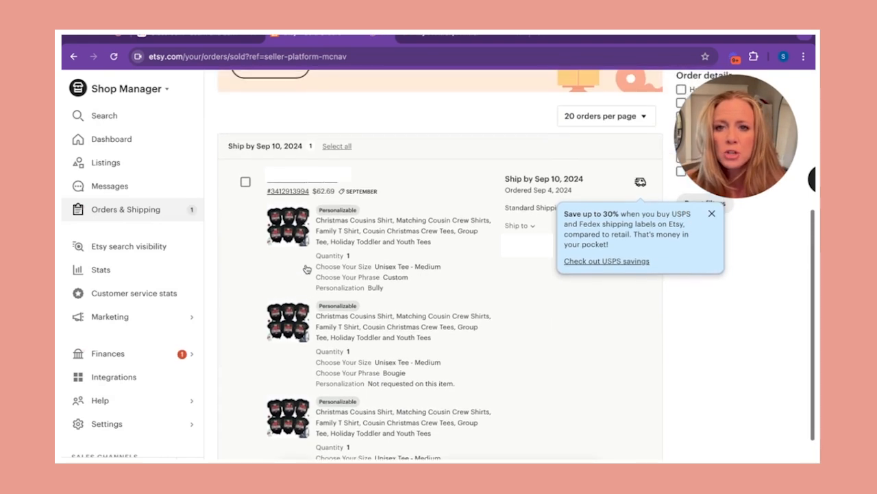
scroll(306, 268, "down", 1)
scroll(306, 269, "up", 5)
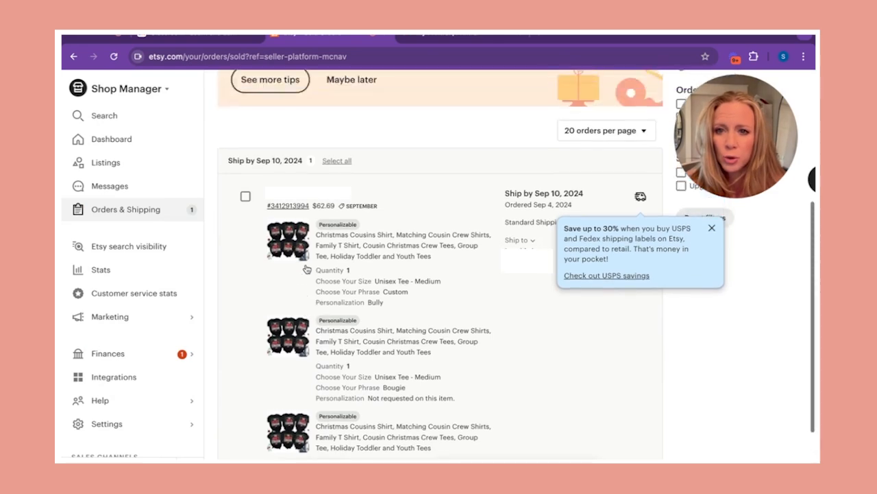
Step: Look through the completed orders and return to the new order awaiting shipment
left_click(294, 162)
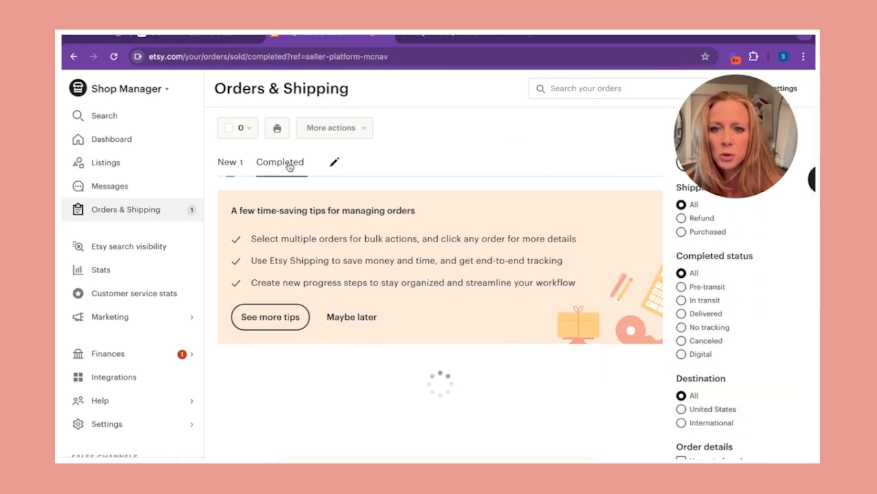
scroll(439, 264, "down", 5)
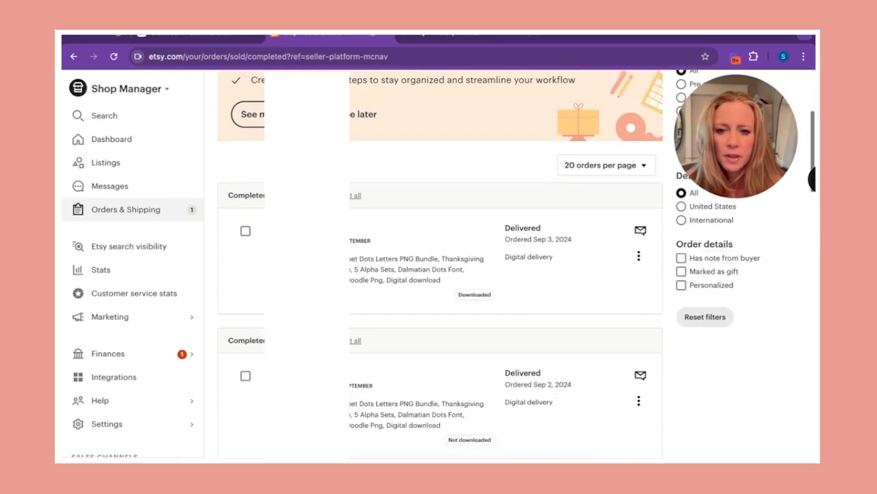
scroll(261, 88, "up", 5)
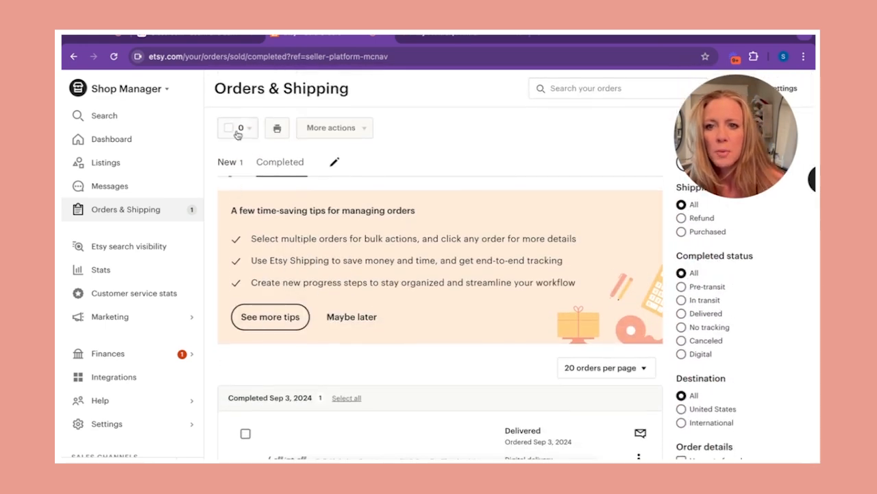
left_click(229, 163)
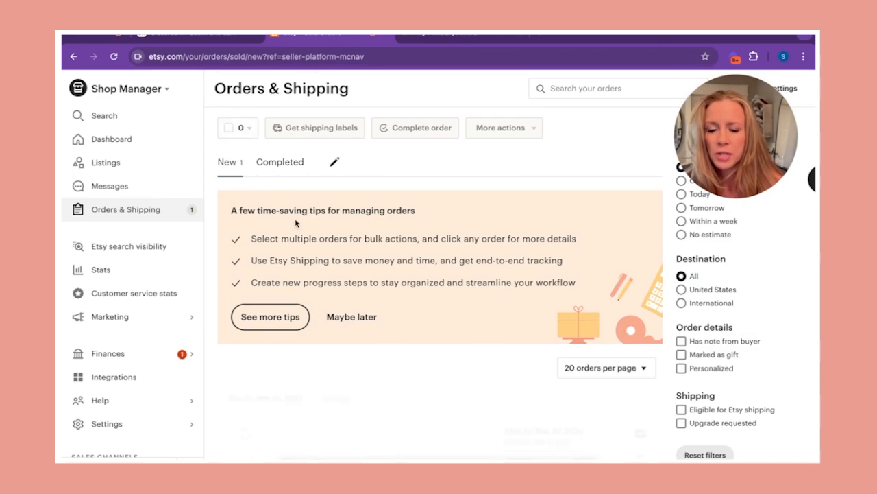
scroll(348, 251, "down", 5)
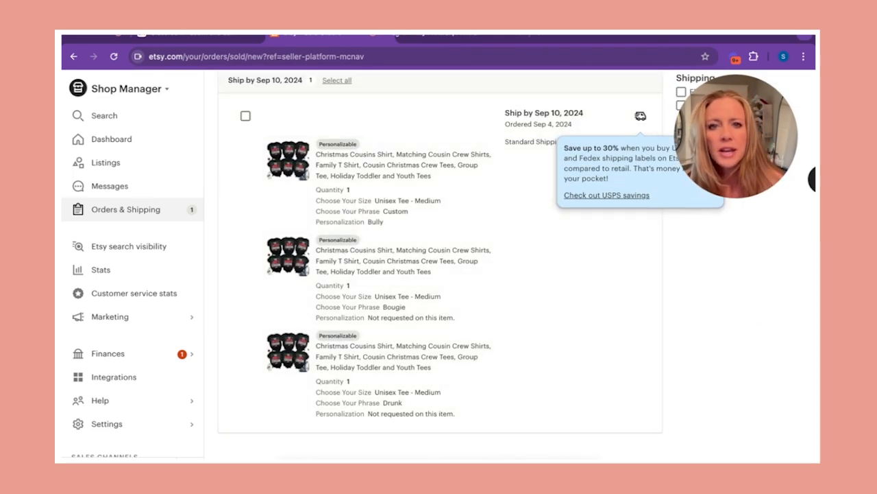
Step: Switch to the Printful dashboard and open its Orders page
left_click(438, 36)
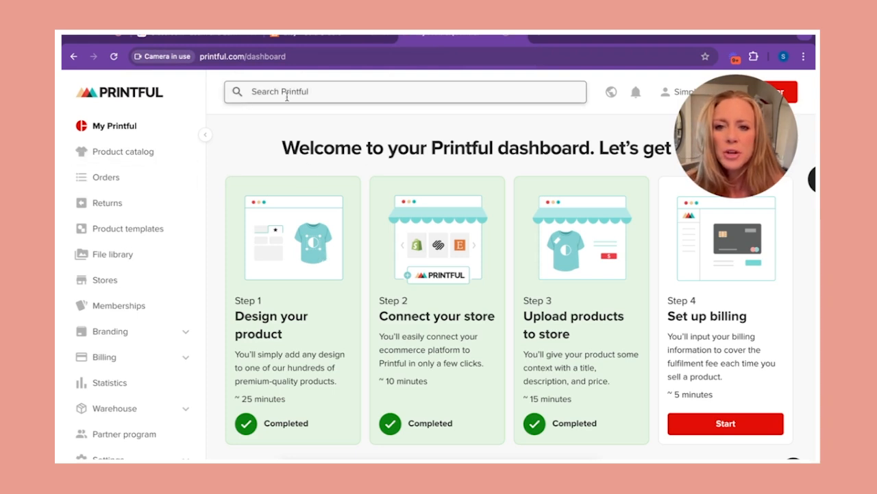
scroll(354, 208, "down", 1)
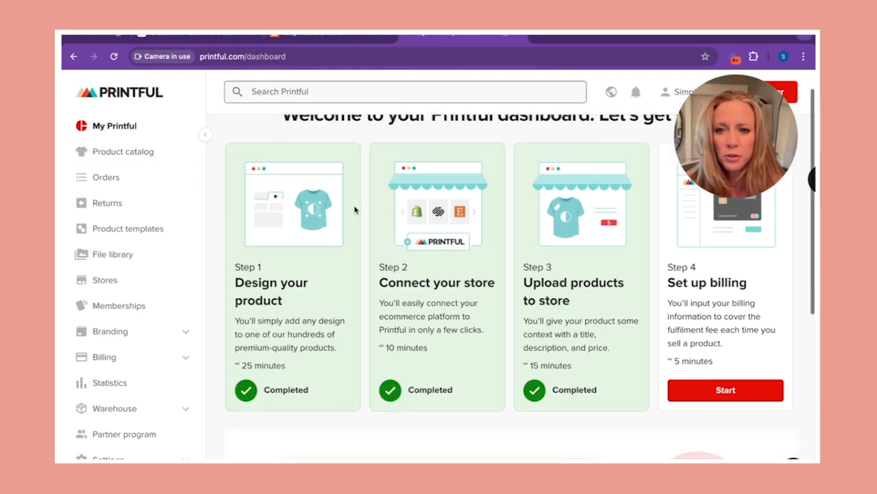
scroll(354, 207, "up", 1)
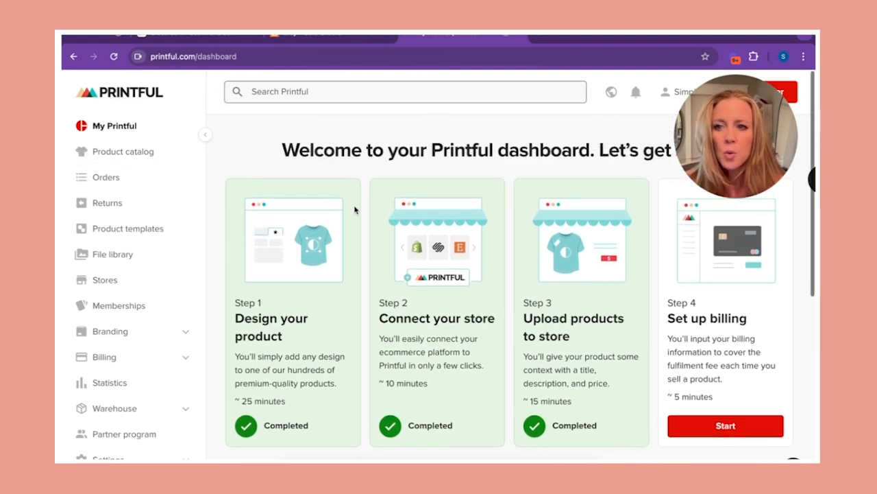
left_click(124, 178)
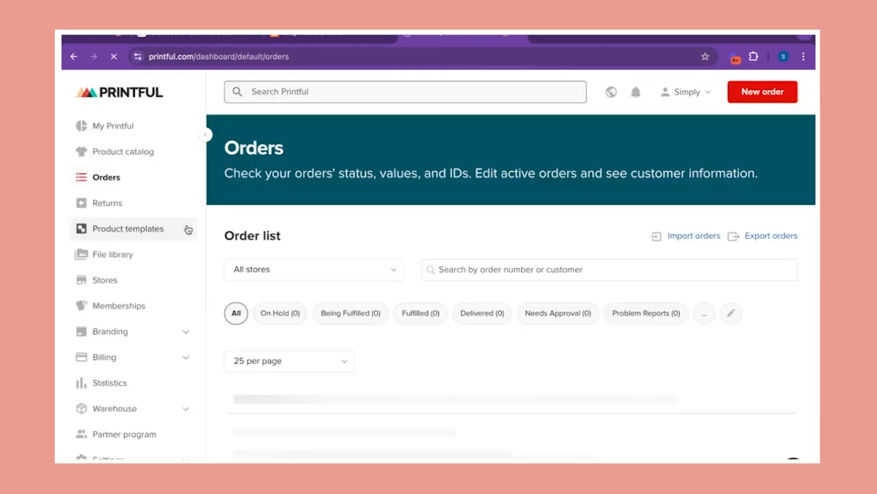
Step: Examine the Printful order list for the imported Etsy order's status, date and total
scroll(283, 296, "down", 2)
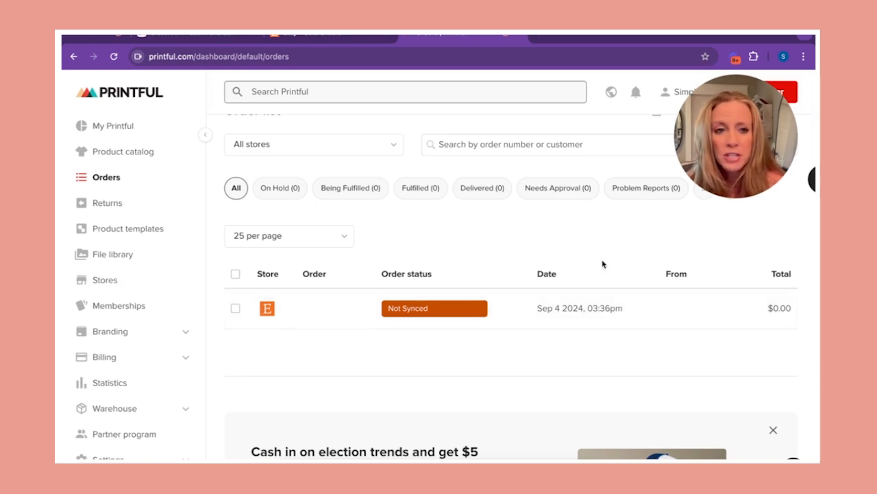
scroll(603, 264, "up", 3)
scroll(602, 264, "down", 1)
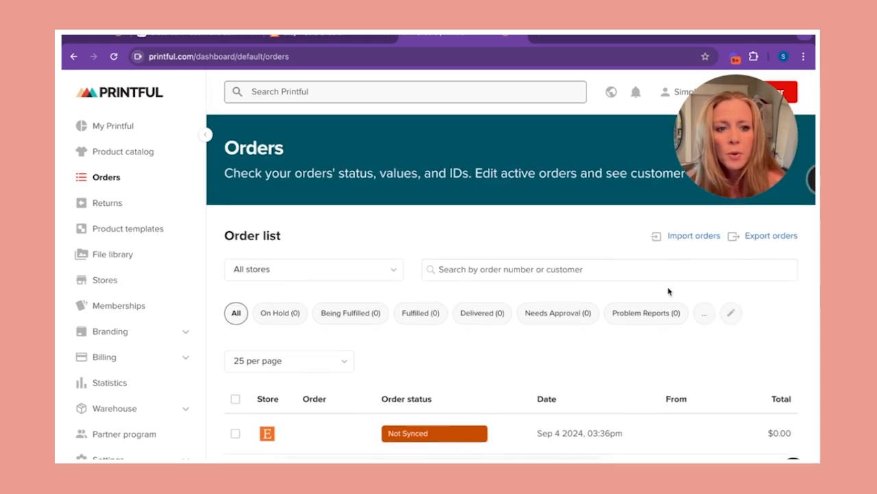
scroll(643, 328, "down", 1)
scroll(643, 329, "down", 3)
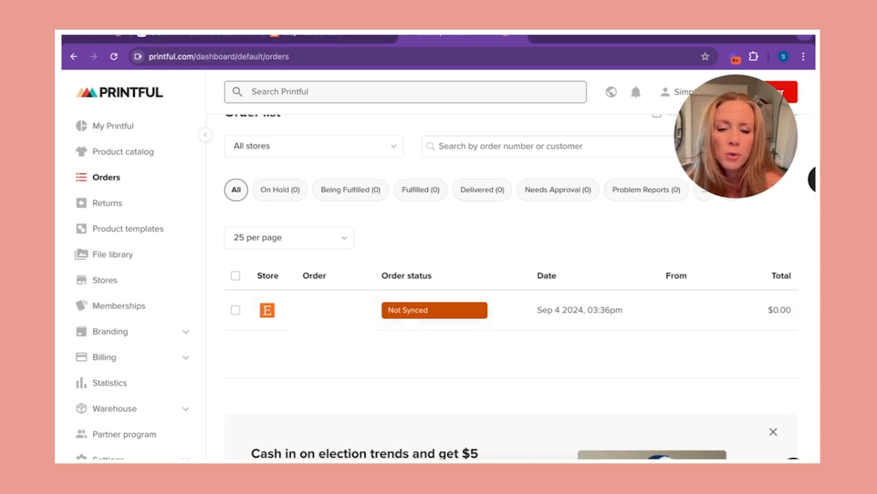
scroll(655, 358, "up", 2)
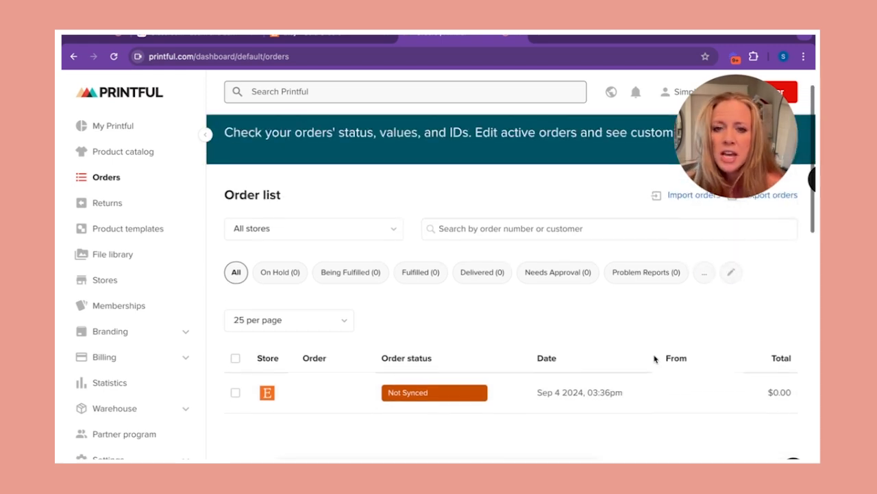
scroll(655, 358, "up", 1)
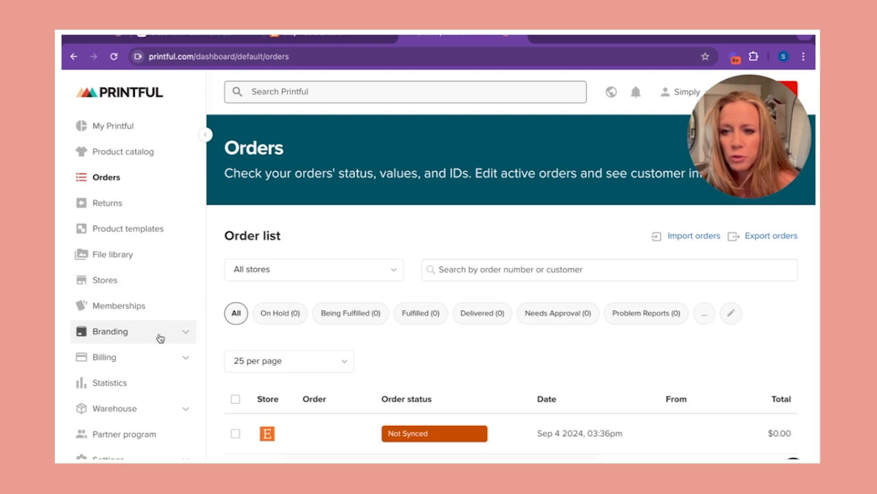
Step: Open the Orders settings of the connected Etsy store in Printful's store settings
scroll(158, 336, "down", 2)
left_click(151, 407)
scroll(144, 387, "down", 1)
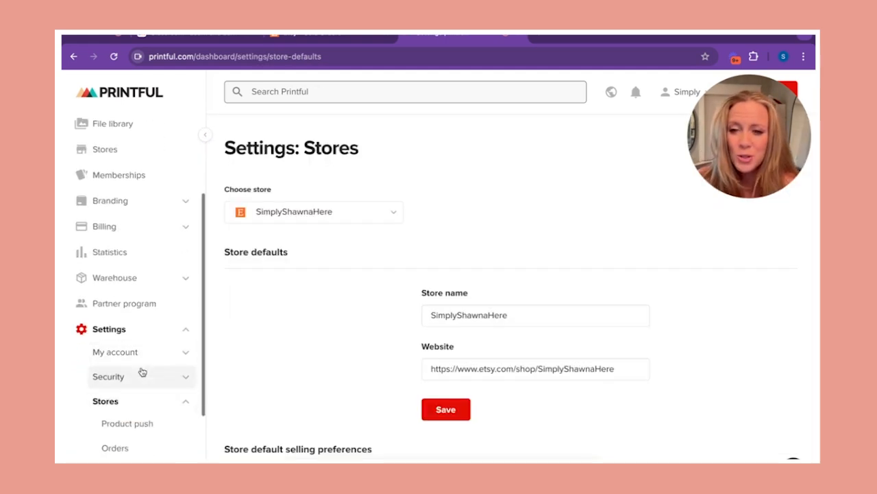
scroll(119, 334, "down", 2)
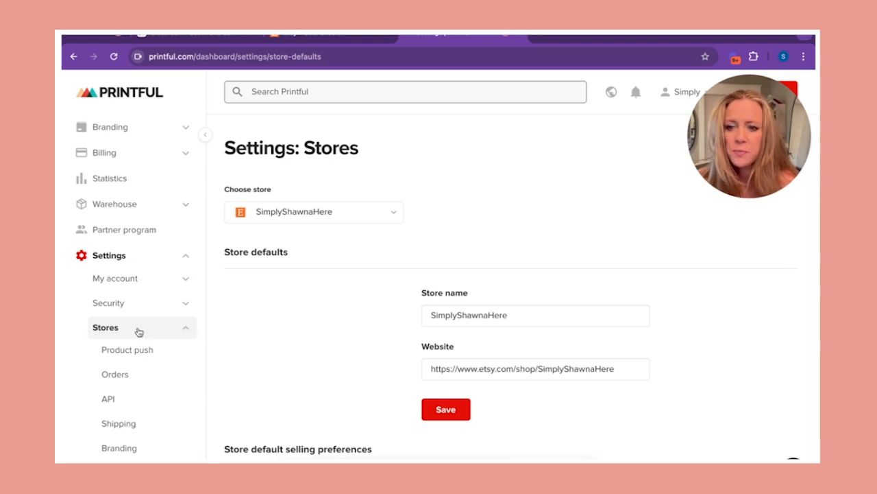
scroll(138, 330, "down", 2)
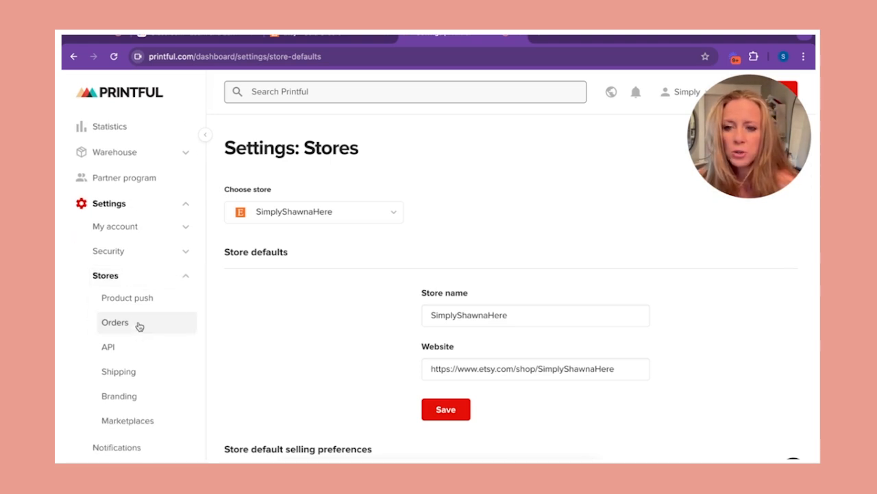
left_click(139, 328)
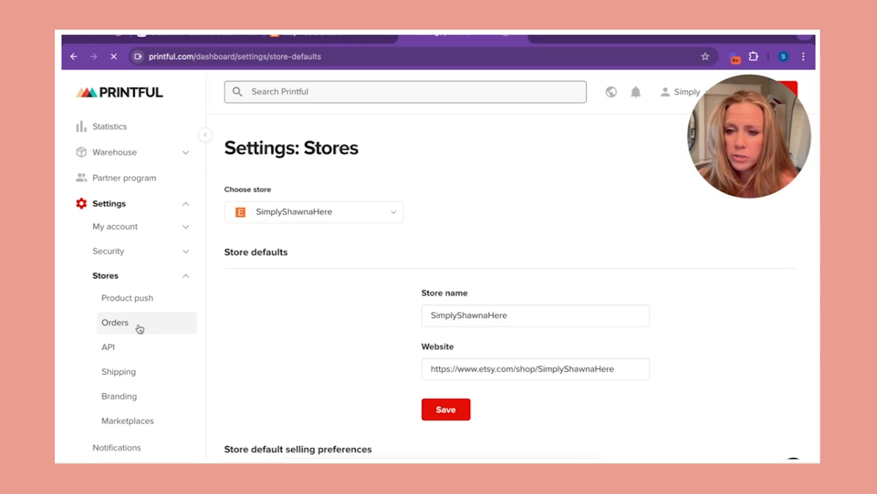
Step: Set the order import settings to "Manually confirm imported orders" and save them
scroll(367, 347, "down", 3)
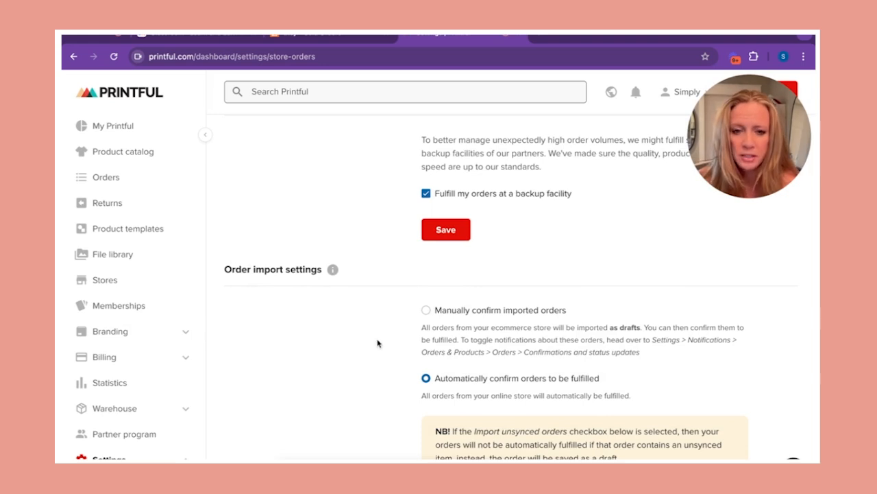
scroll(382, 345, "down", 1)
left_click(426, 239)
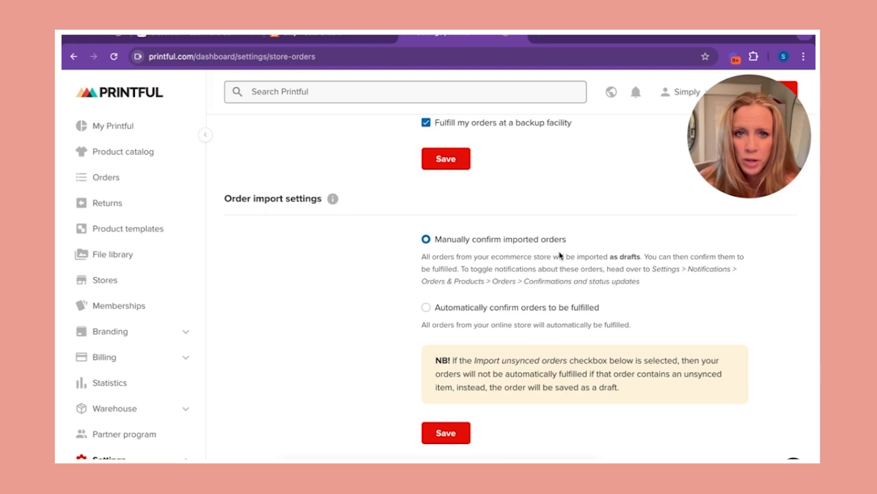
scroll(394, 284, "down", 1)
left_click(452, 345)
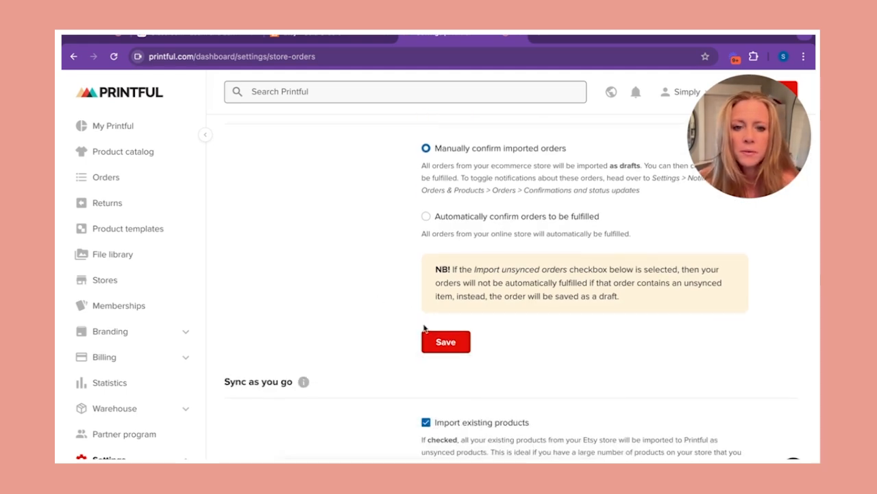
Step: Try disabling Import unsynced orders and Import existing products in the Sync as you go settings, re-enabling each one
scroll(375, 298, "down", 6)
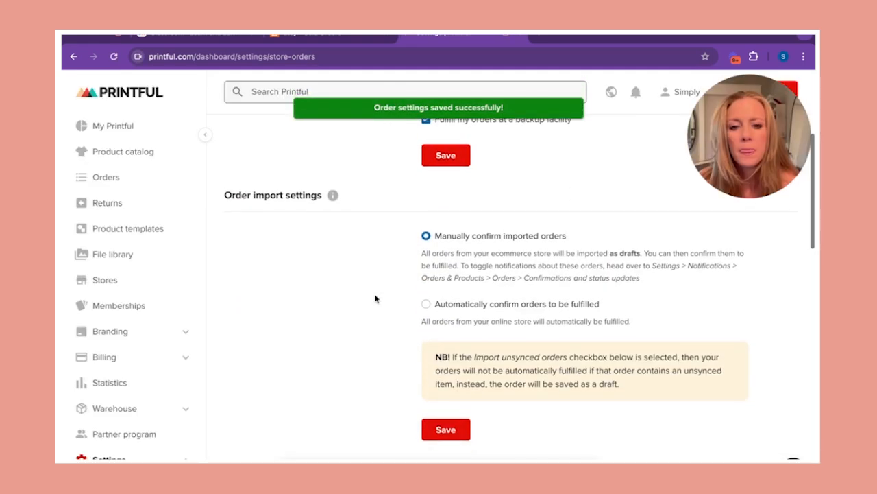
scroll(375, 298, "down", 1)
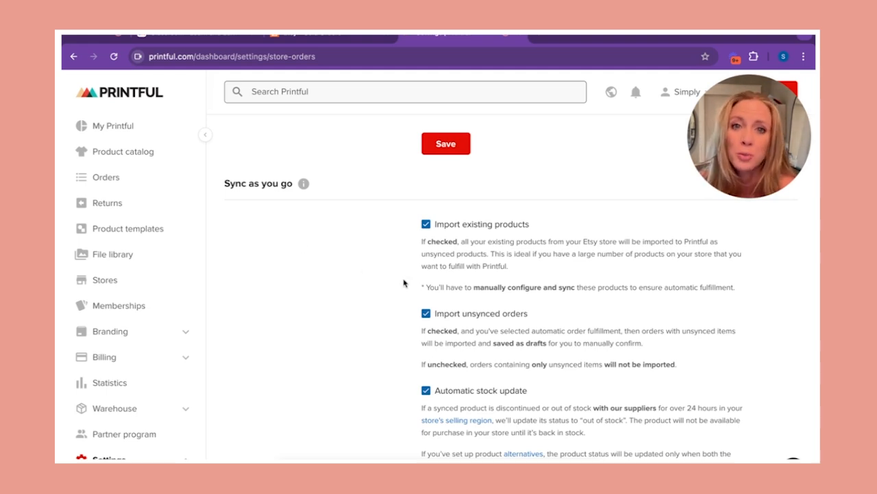
scroll(411, 288, "down", 1)
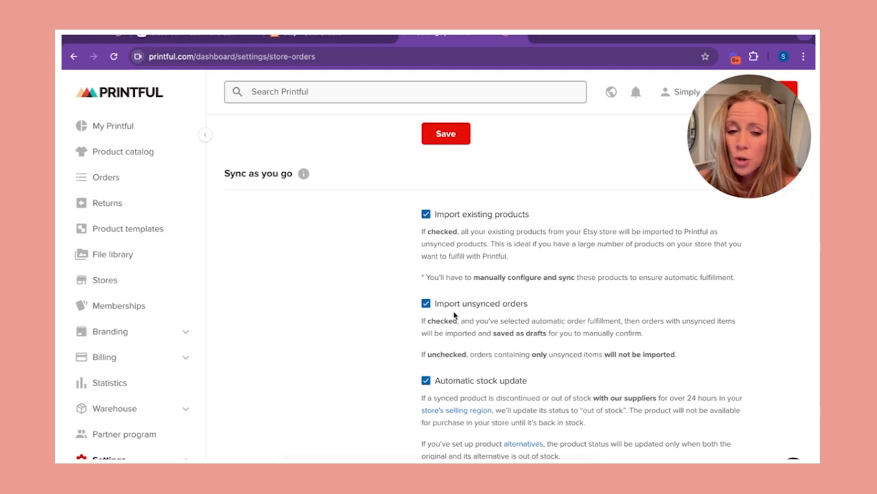
left_click(427, 305)
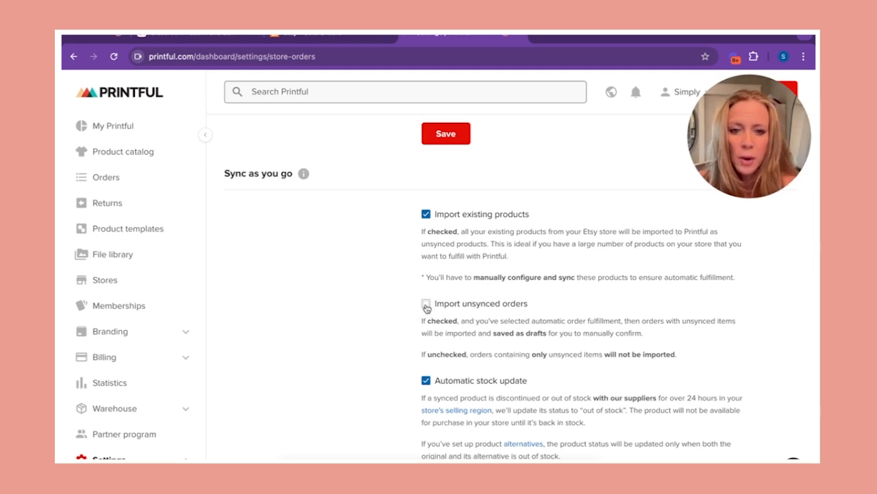
left_click(426, 306)
left_click(426, 214)
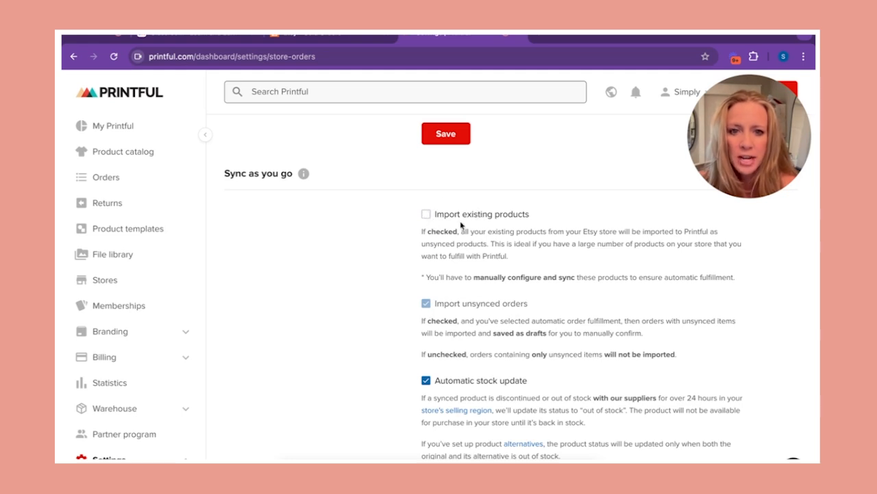
left_click(426, 215)
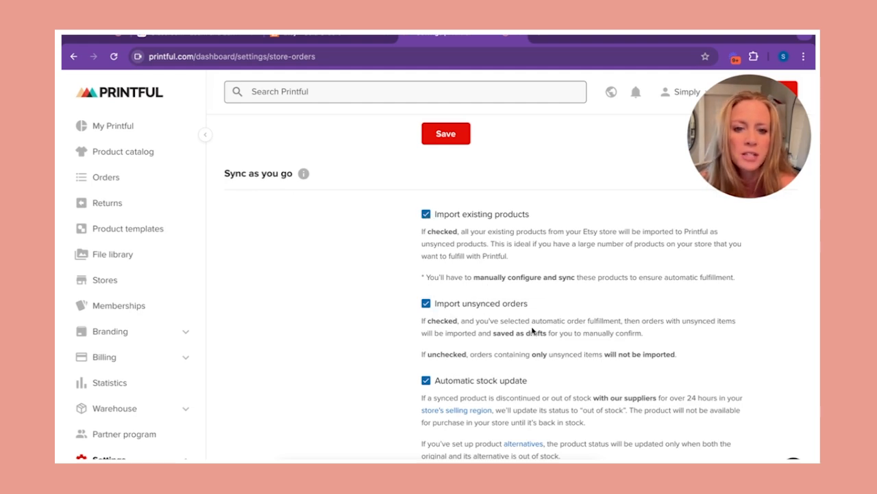
Step: Save the Sync as you go settings and return to the Printful order list
scroll(534, 332, "down", 3)
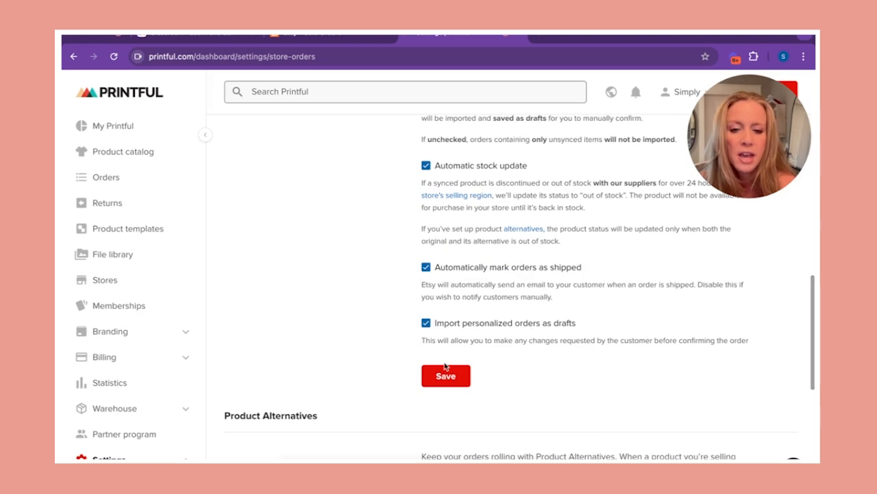
left_click(445, 378)
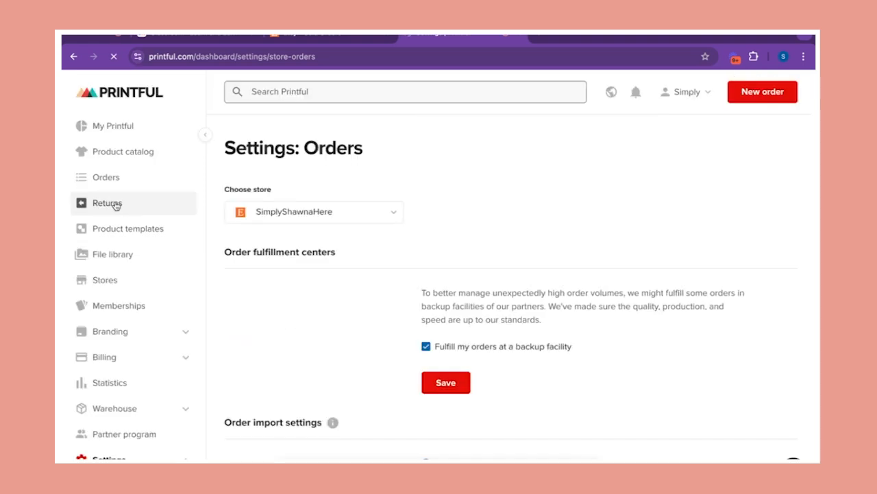
left_click(111, 180)
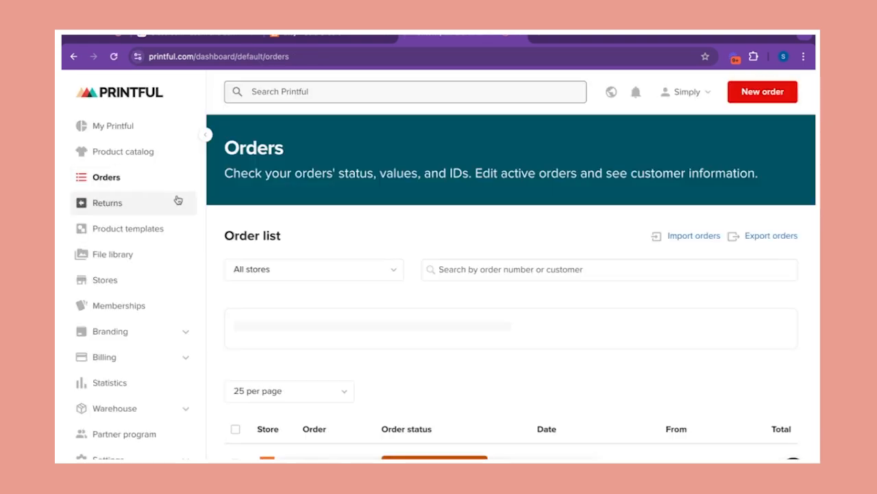
scroll(318, 298, "down", 2)
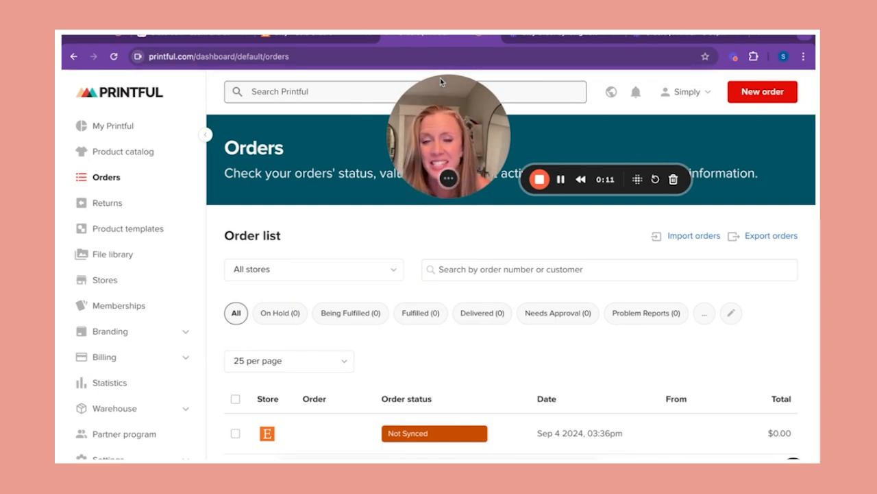
left_click_drag(443, 100, 606, 100)
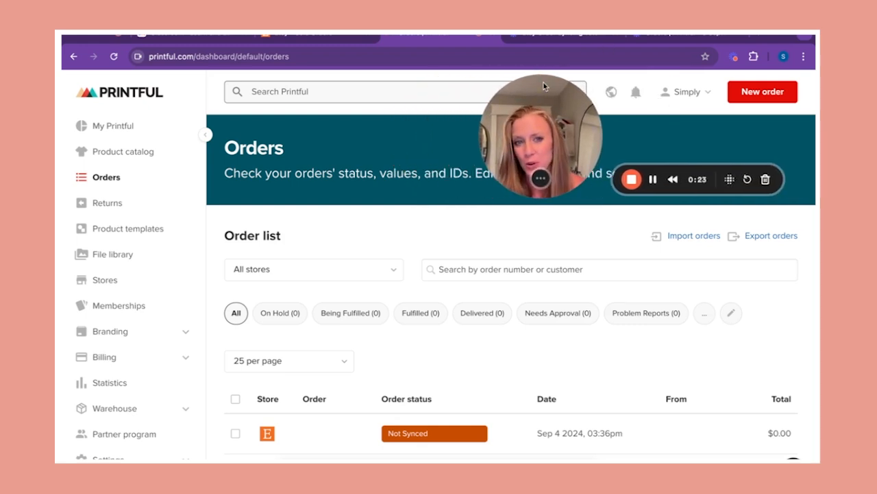
left_click_drag(543, 83, 642, 75)
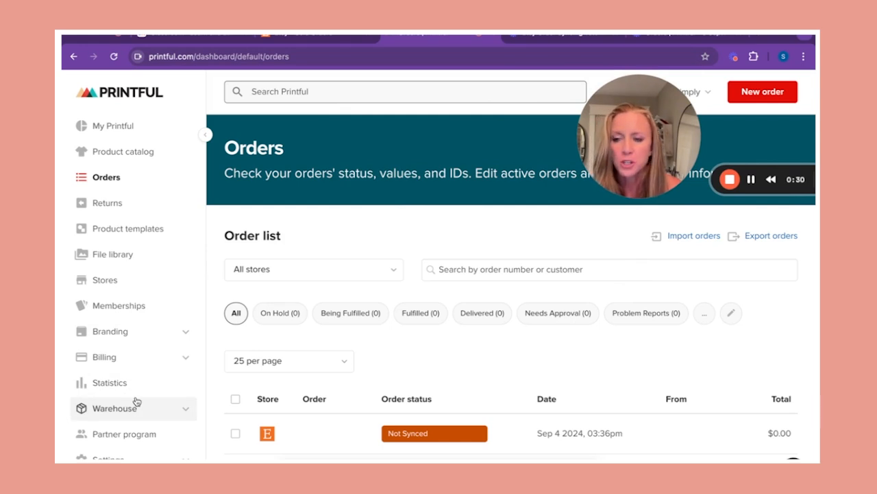
Step: Open the connected Etsy store's product list and examine each product's synced and not synced variants
left_click(126, 281)
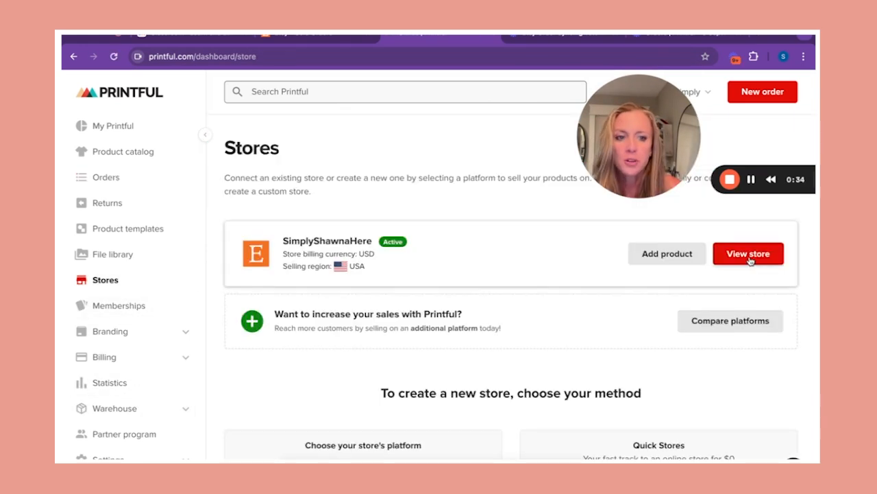
left_click(747, 255)
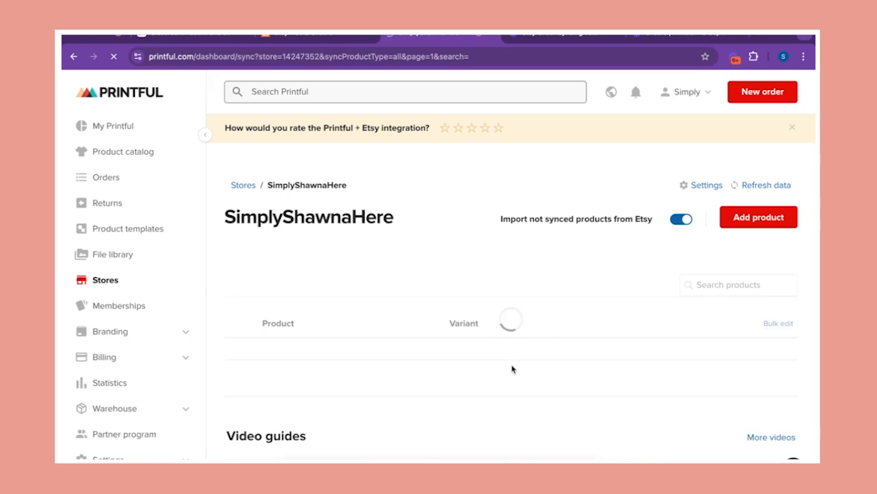
scroll(512, 369, "down", 2)
scroll(511, 368, "down", 10)
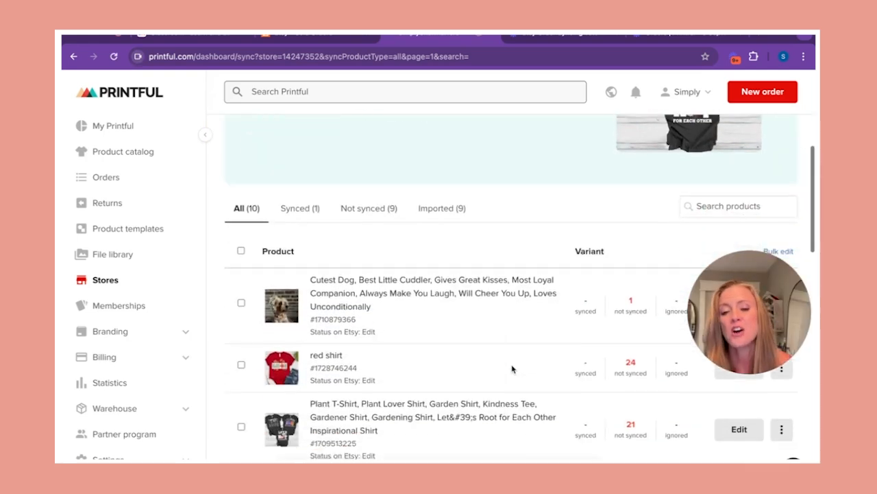
scroll(511, 369, "down", 1)
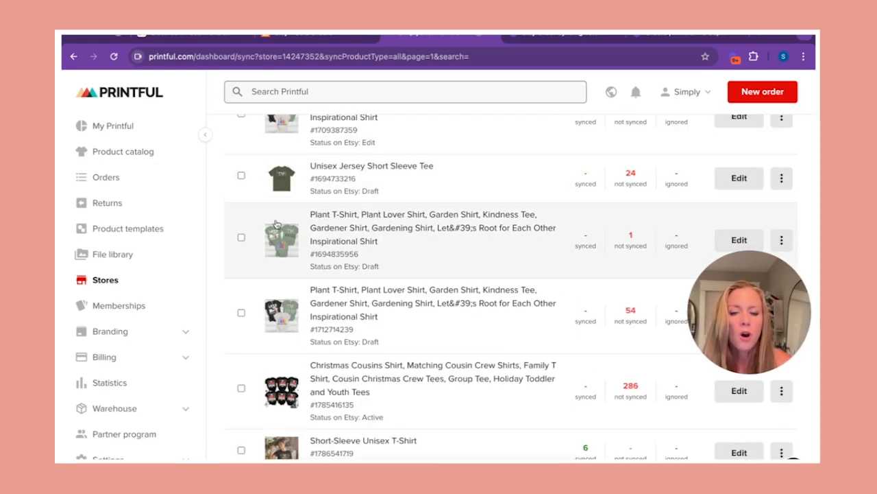
scroll(286, 273, "up", 2)
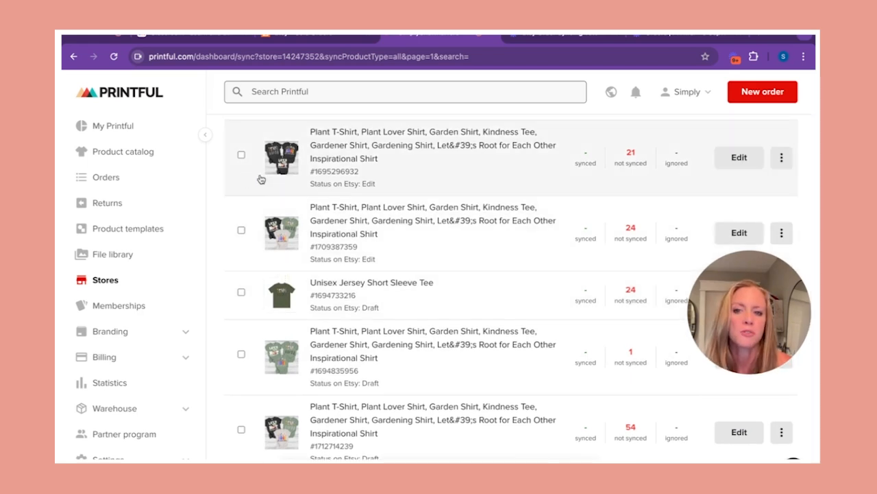
scroll(322, 310, "down", 3)
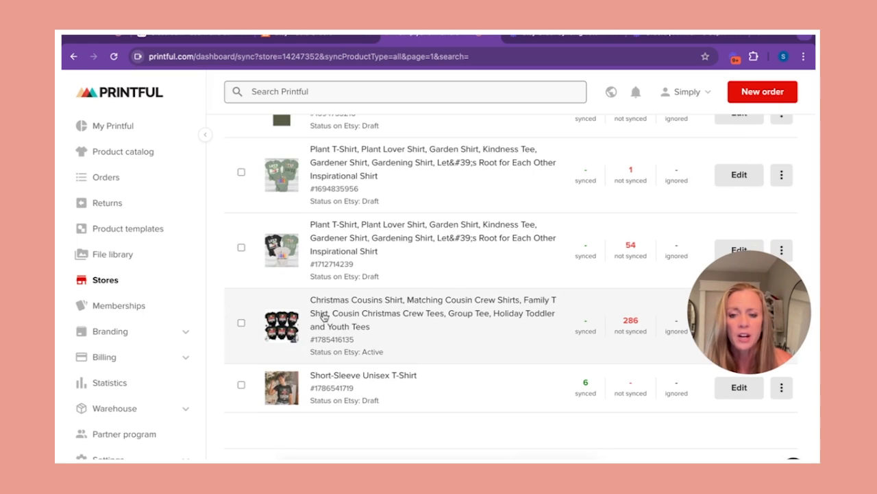
scroll(324, 316, "up", 7)
scroll(323, 315, "up", 5)
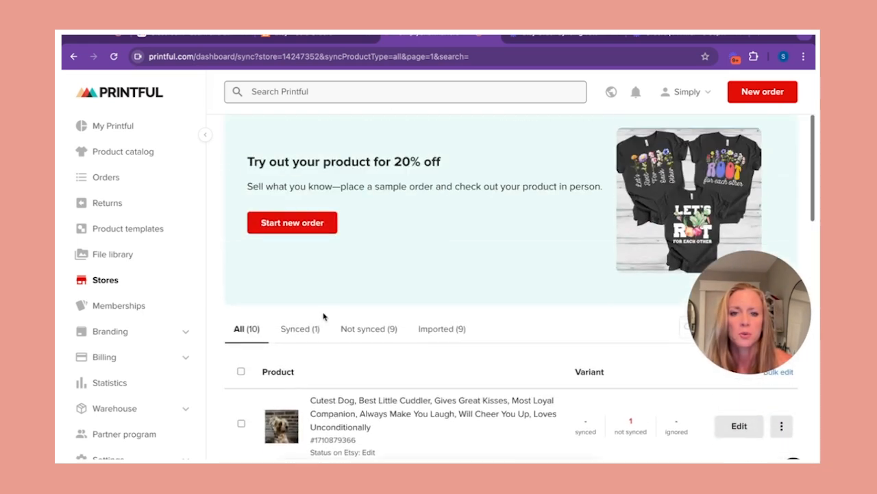
Step: Return to the order list, view the details of the Etsy order dated Sep 4 2024, and close them
left_click(115, 181)
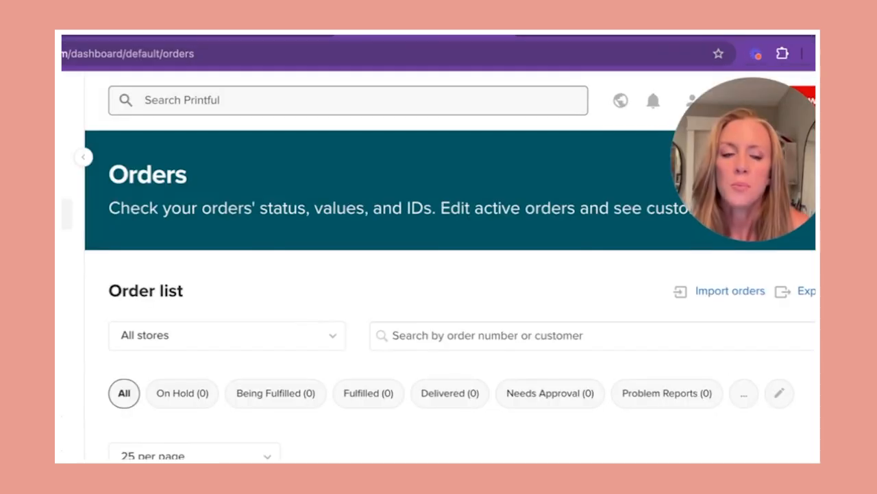
scroll(279, 412, "down", 3)
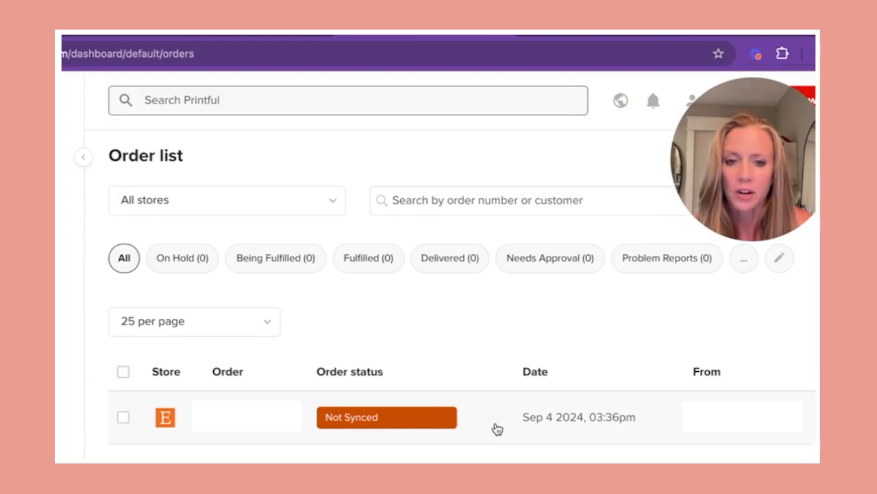
left_click(497, 429)
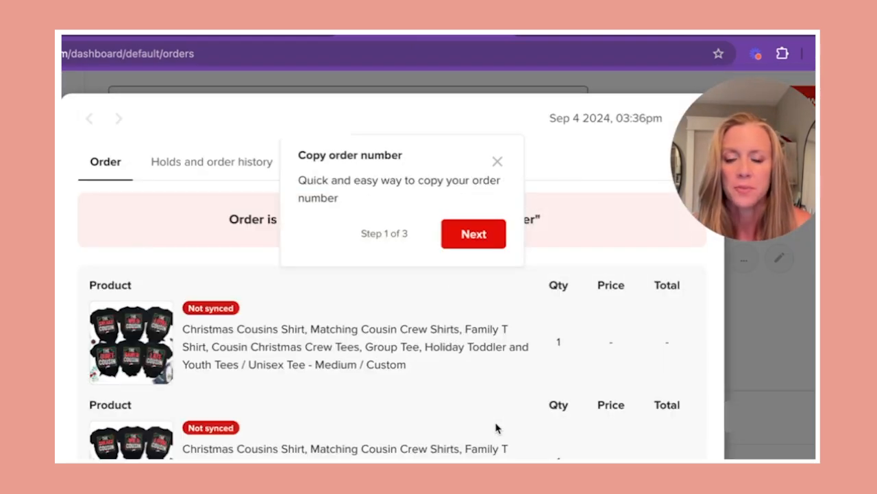
scroll(497, 428, "down", 1)
scroll(496, 428, "up", 1)
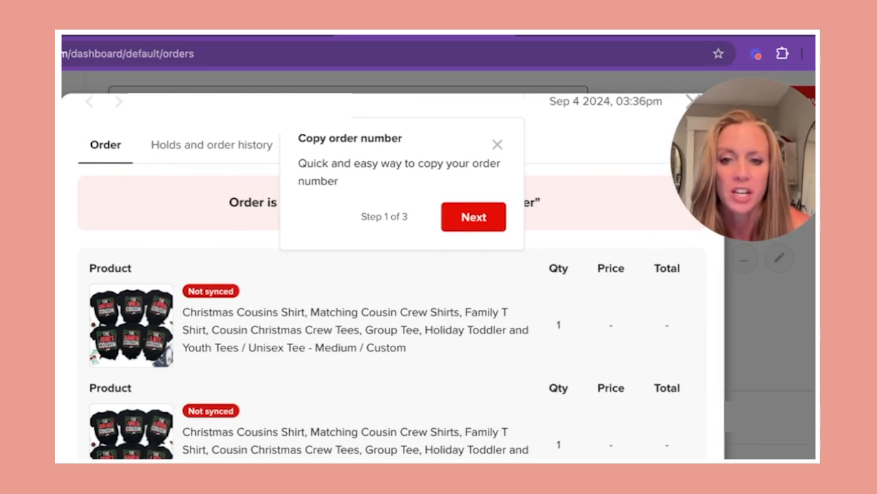
scroll(405, 346, "up", 1)
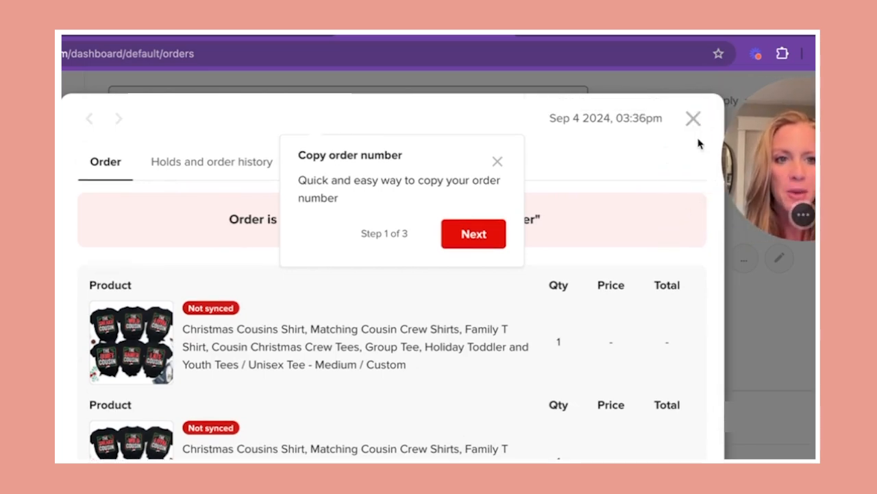
left_click(692, 118)
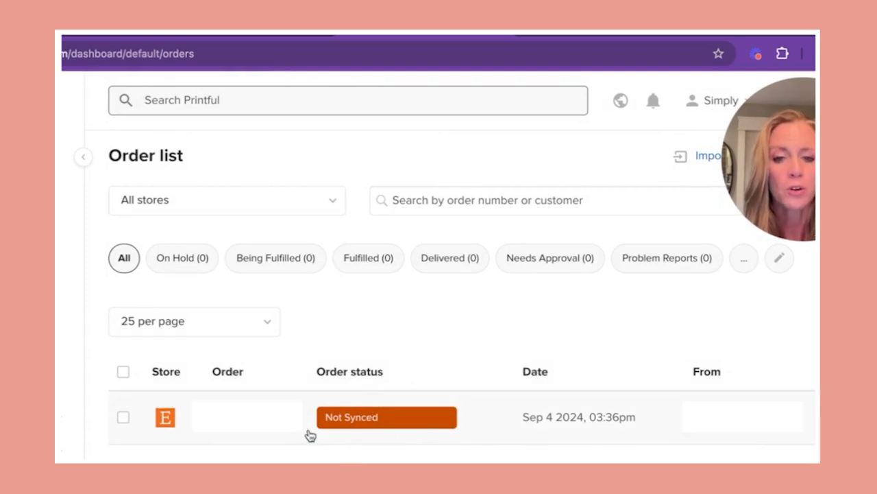
Step: Reopen the Etsy order's details, review its shirt items, and open the order for editing
left_click(490, 414)
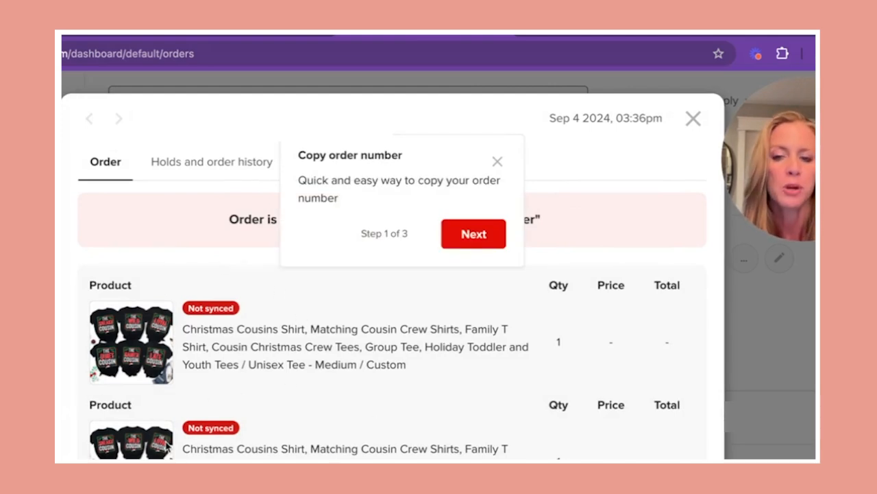
scroll(167, 446, "down", 5)
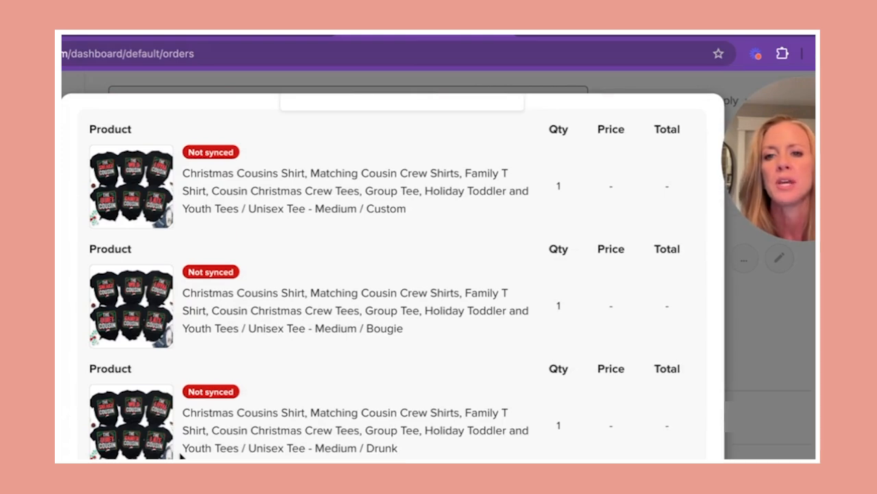
scroll(181, 456, "up", 2)
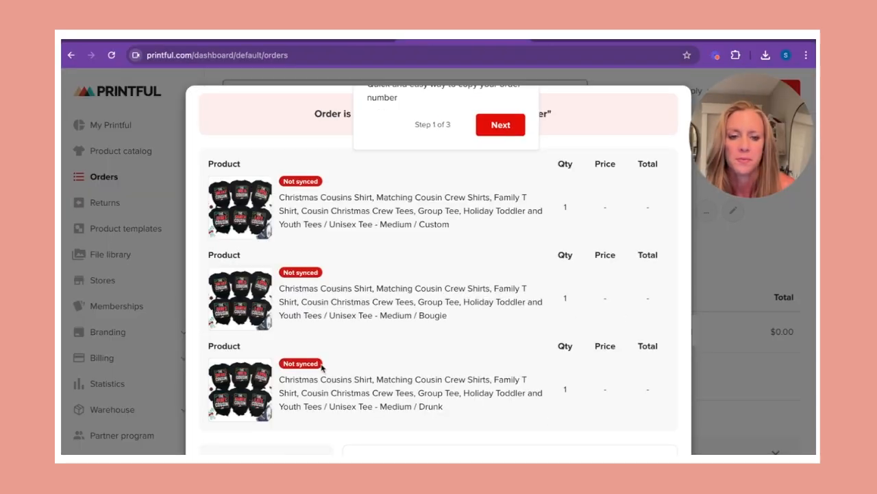
scroll(237, 456, "down", 5)
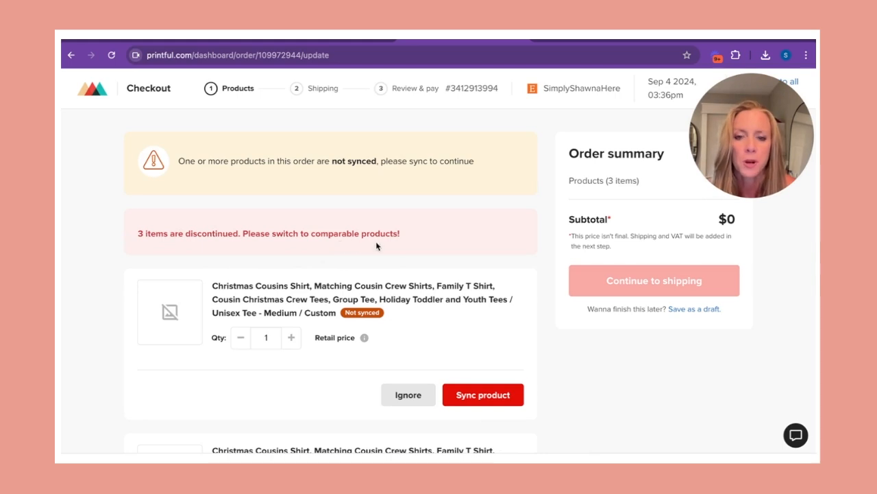
Step: Examine the order's unsynced shirts, focusing on the first item's size and phrase, Unisex Tee - Medium / Custom
scroll(404, 248, "down", 1)
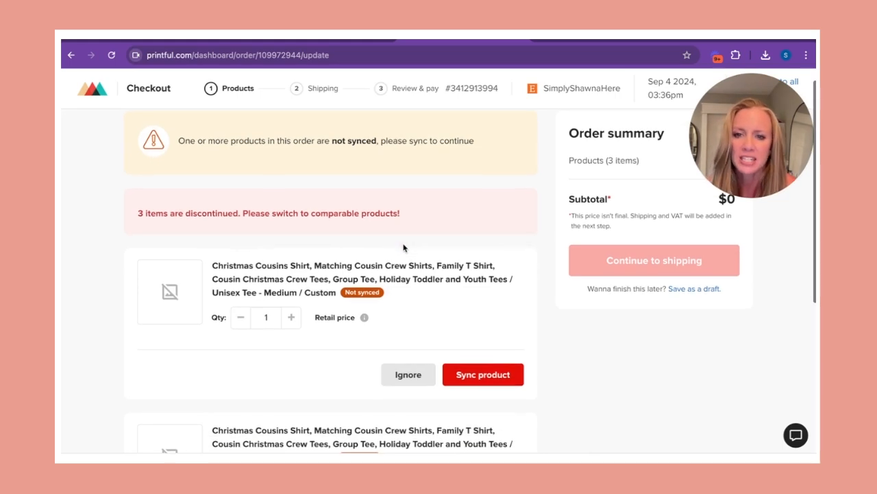
scroll(403, 247, "down", 1)
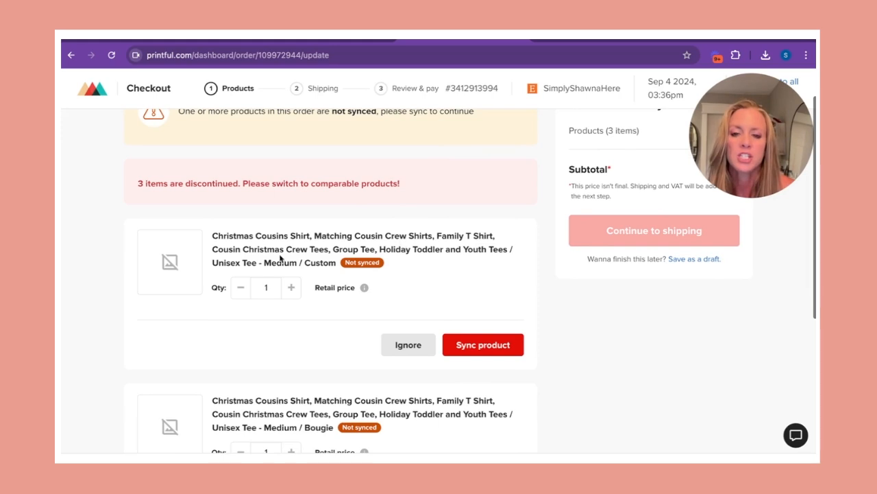
scroll(363, 384, "down", 1)
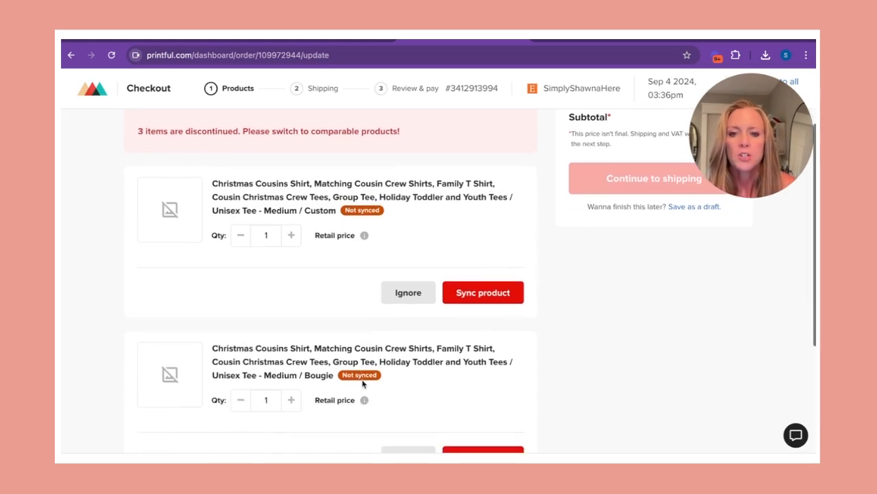
scroll(363, 383, "up", 1)
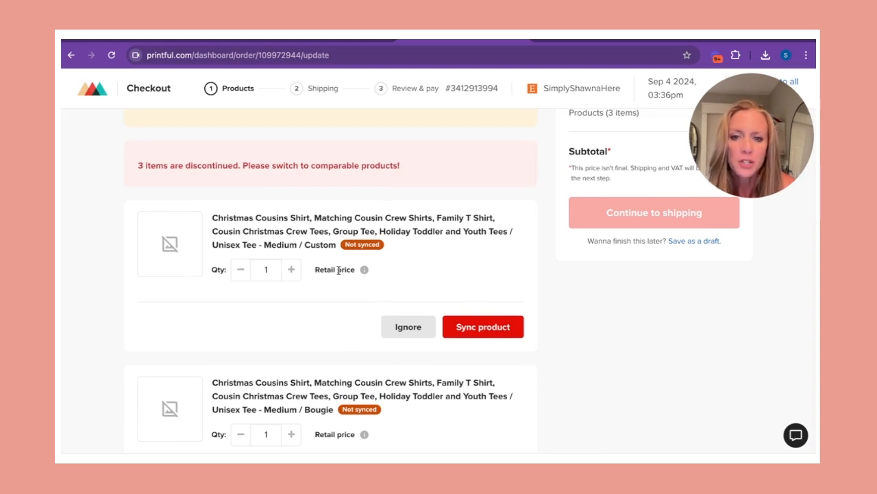
left_click_drag(302, 244, 335, 247)
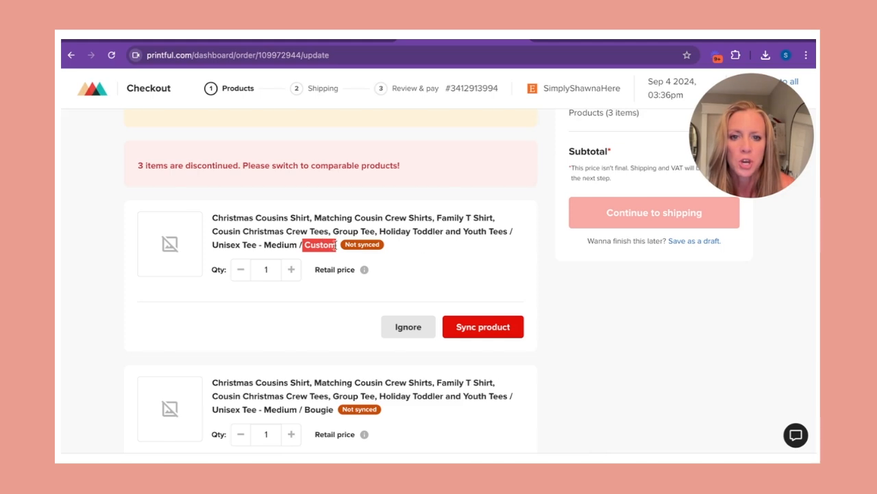
left_click(213, 244)
left_click_drag(212, 244, 300, 249)
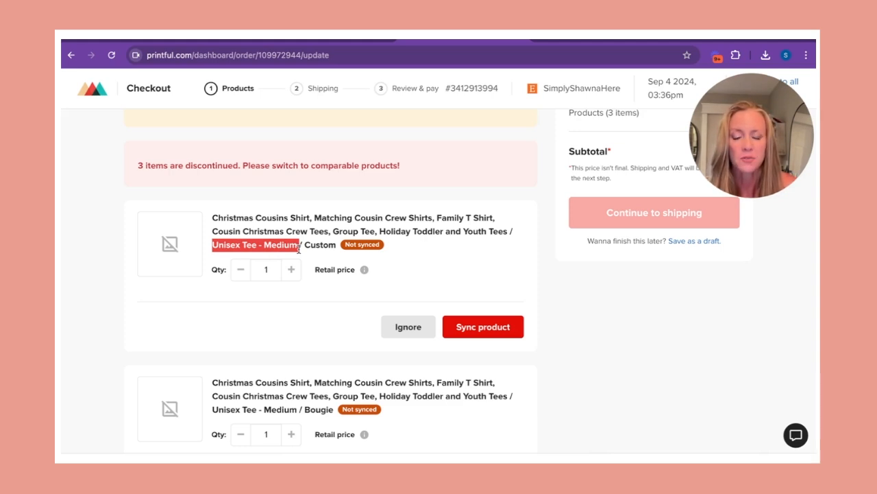
left_click_drag(305, 245, 336, 247)
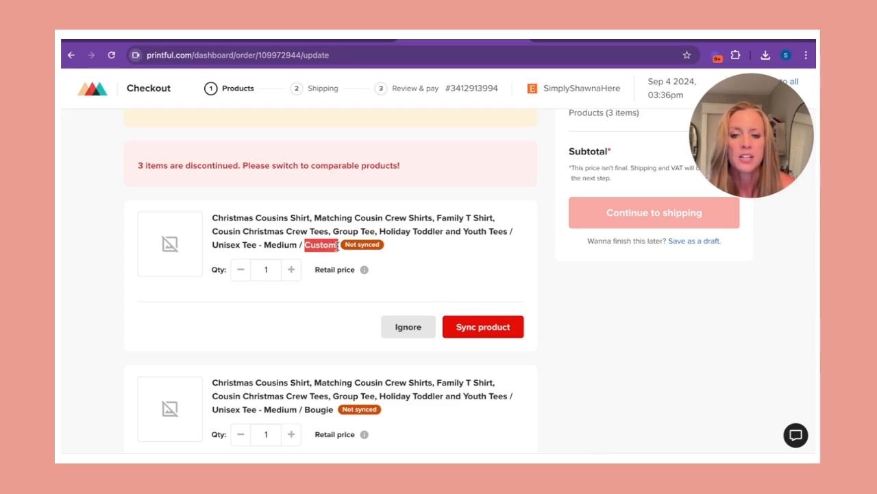
left_click_drag(210, 245, 337, 242)
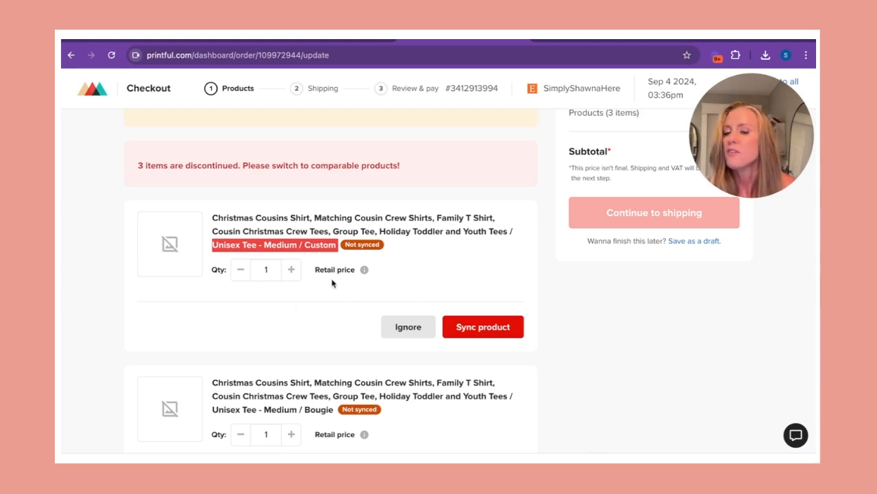
Step: Switch to the Etsy order in Shop Manager to check the custom shirt's personalization, and compare it with the matching Printful item
left_click(353, 38)
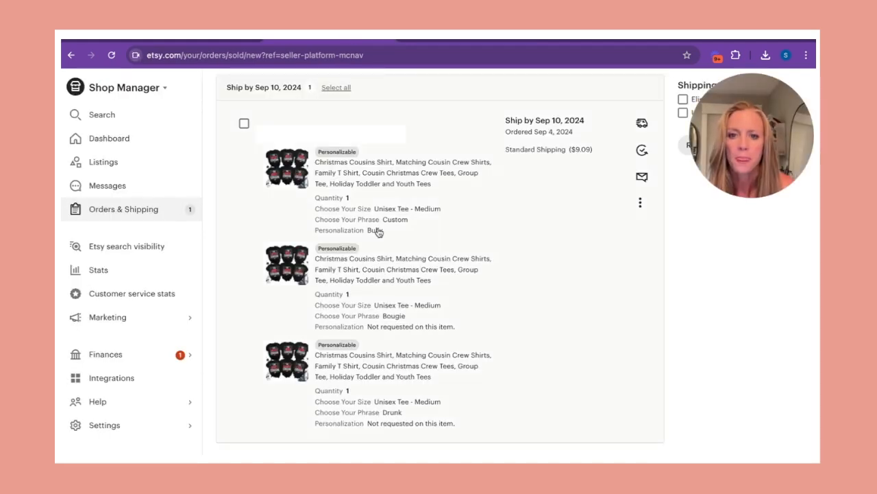
left_click_drag(389, 233, 316, 236)
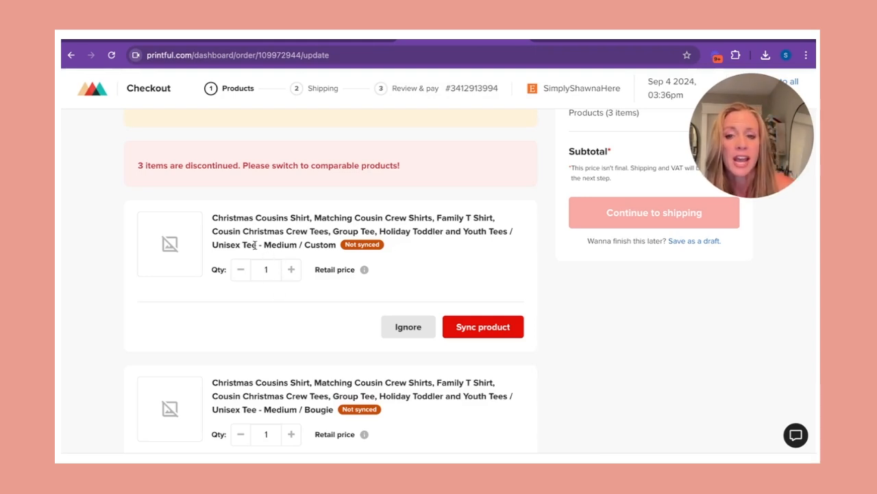
left_click_drag(257, 244, 337, 248)
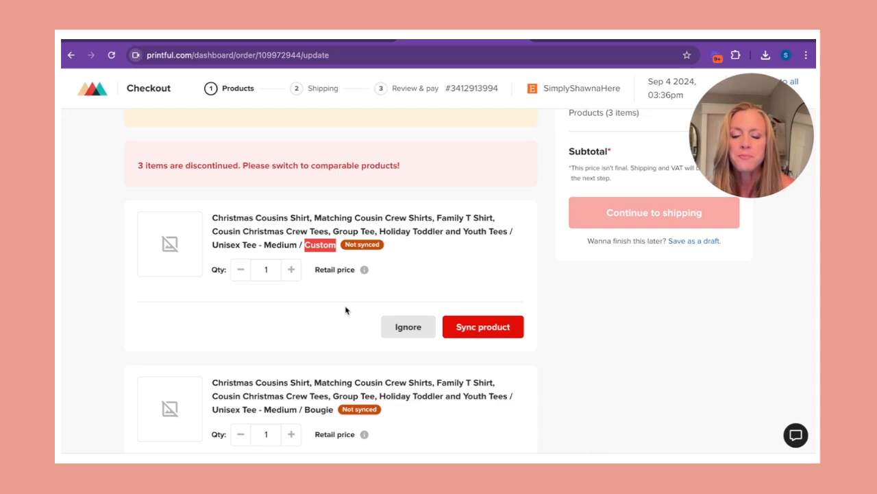
Step: Ignore one of the order's unsynced Christmas Cousins Shirt items
left_click(409, 329)
left_click(505, 353)
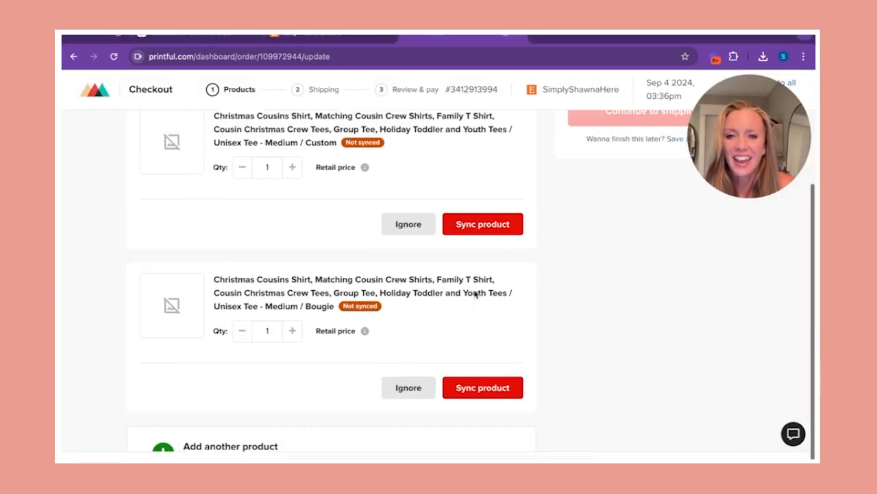
Step: Review the order's two unsynced shirts, Unisex Tee - Medium / Custom and Unisex Tee - Medium / Bougie, focusing on the second item's size and phrase
scroll(475, 293, "up", 3)
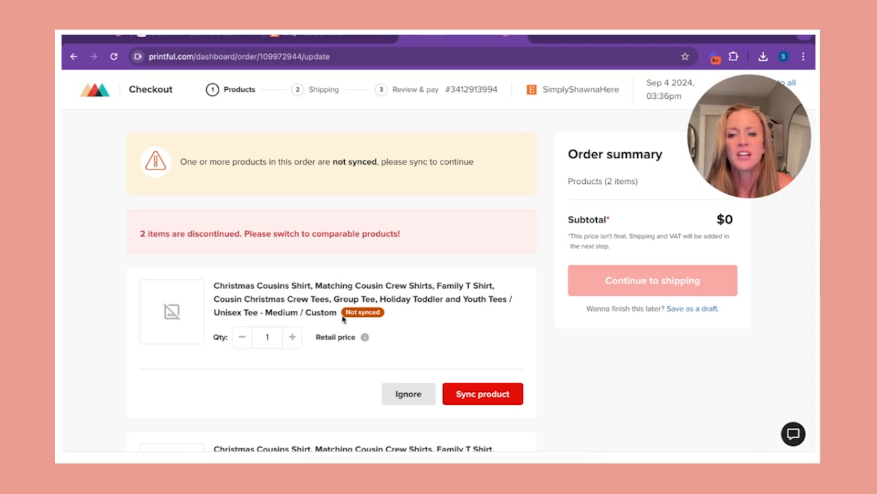
scroll(334, 332, "down", 2)
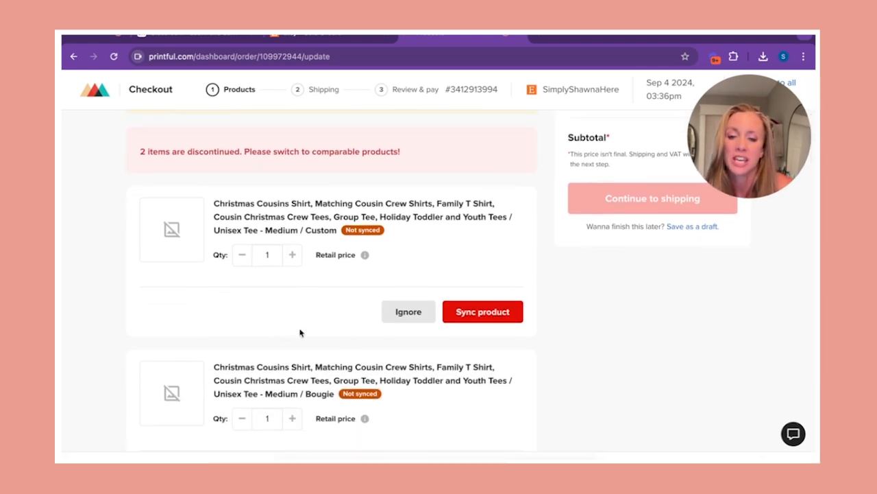
scroll(300, 333, "down", 2)
scroll(300, 333, "down", 1)
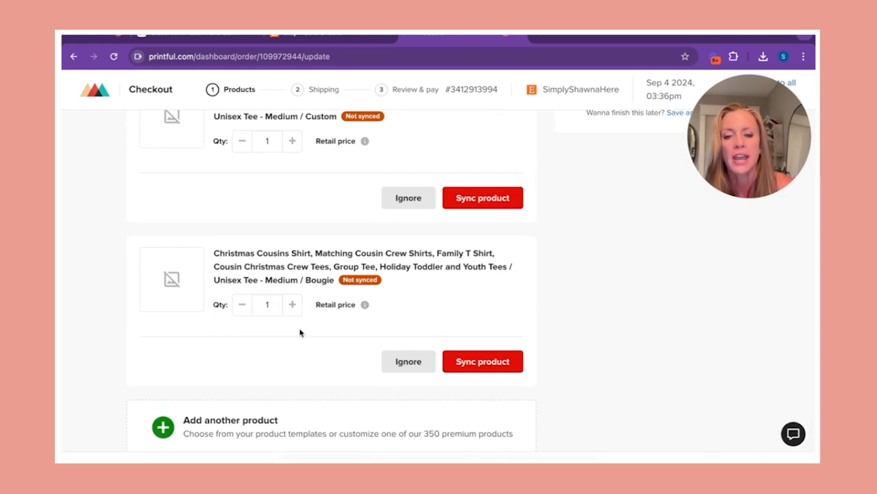
scroll(299, 334, "up", 2)
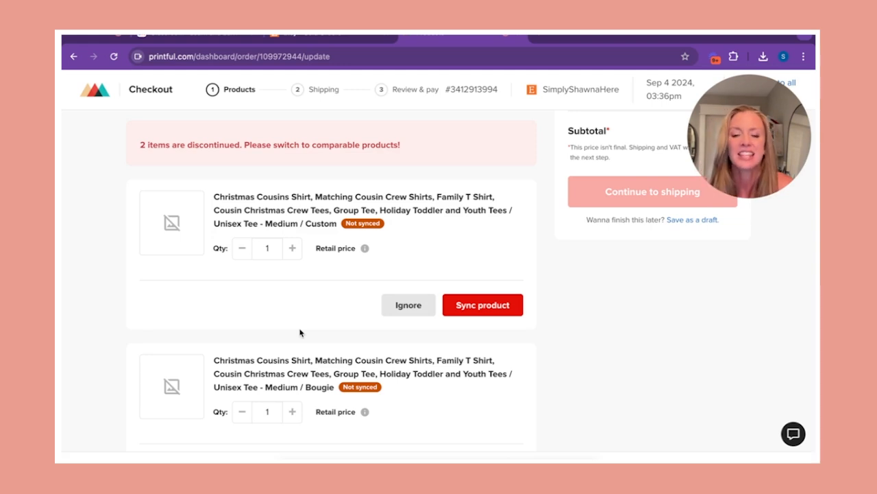
scroll(299, 332, "down", 1)
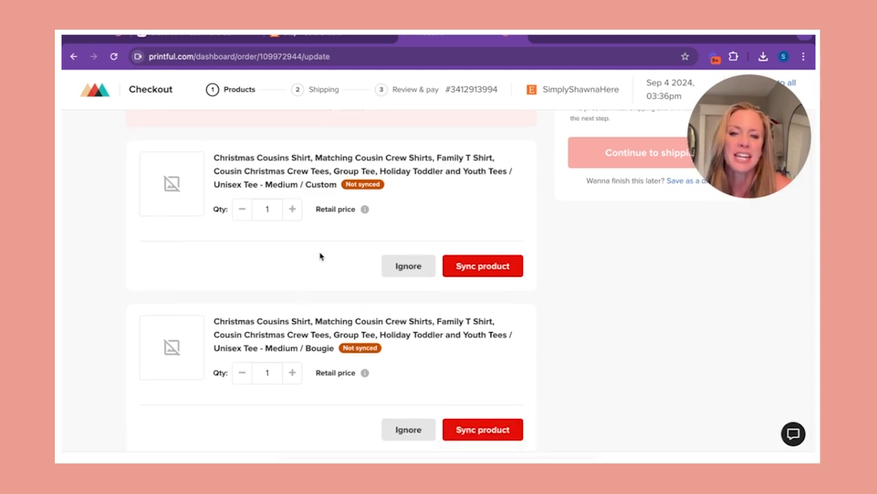
scroll(299, 247, "down", 2)
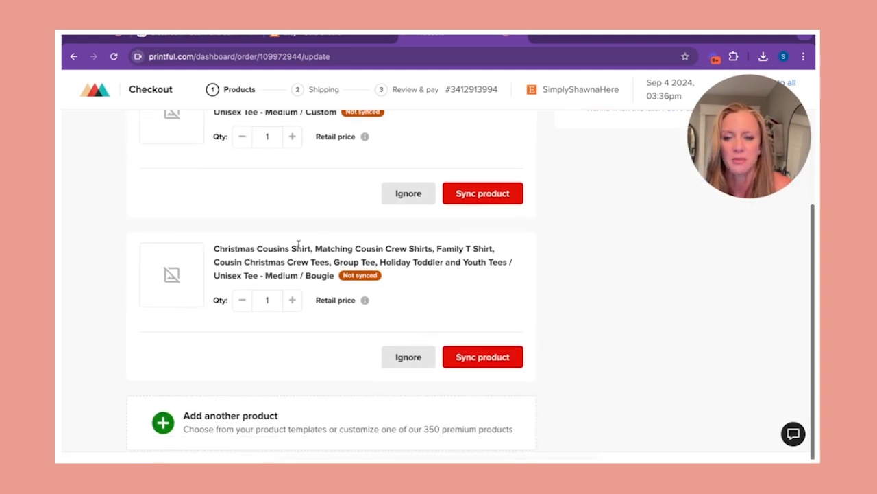
scroll(299, 247, "down", 1)
scroll(329, 233, "up", 1)
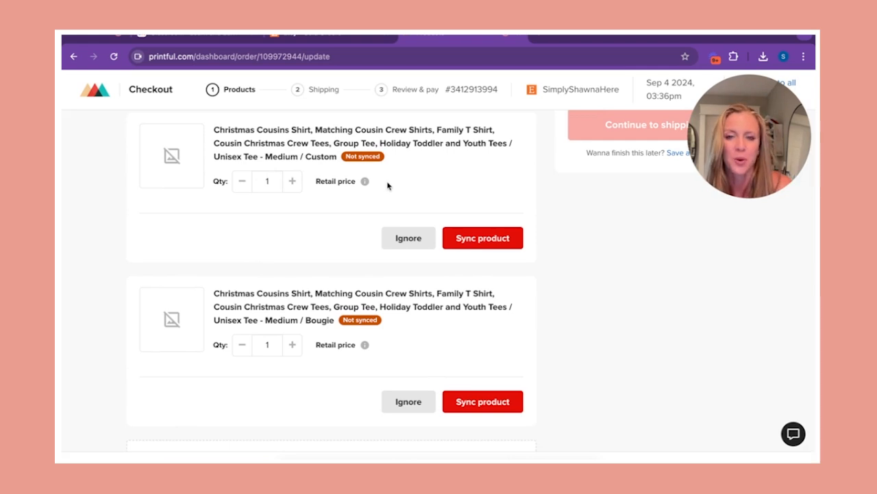
scroll(291, 227, "down", 1)
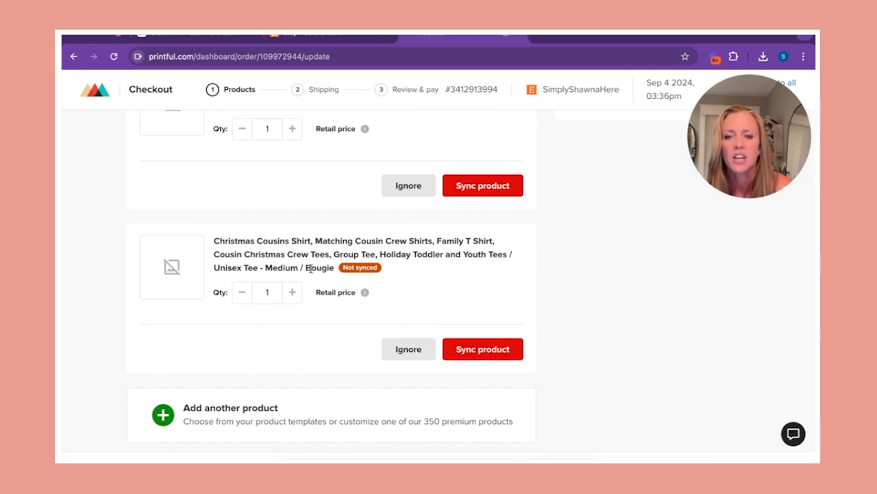
left_click_drag(212, 263, 338, 264)
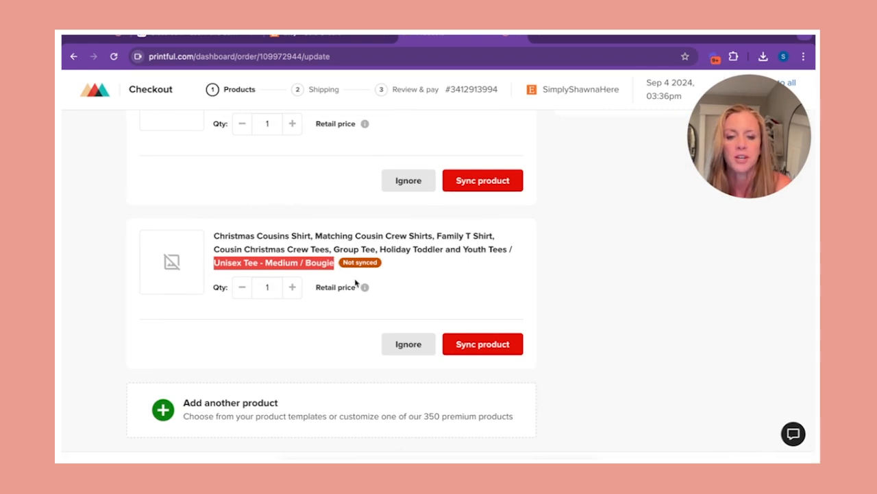
Step: Start syncing the Unisex Tee - Medium / Bougie item and choose the Unisex Basic Softstyle T-Shirt | Gildan 64000 from the favorites
left_click(480, 349)
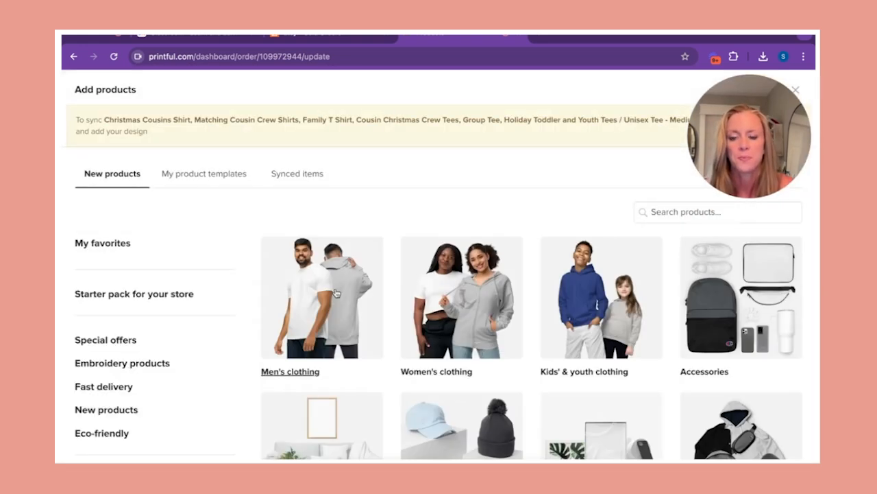
left_click(103, 250)
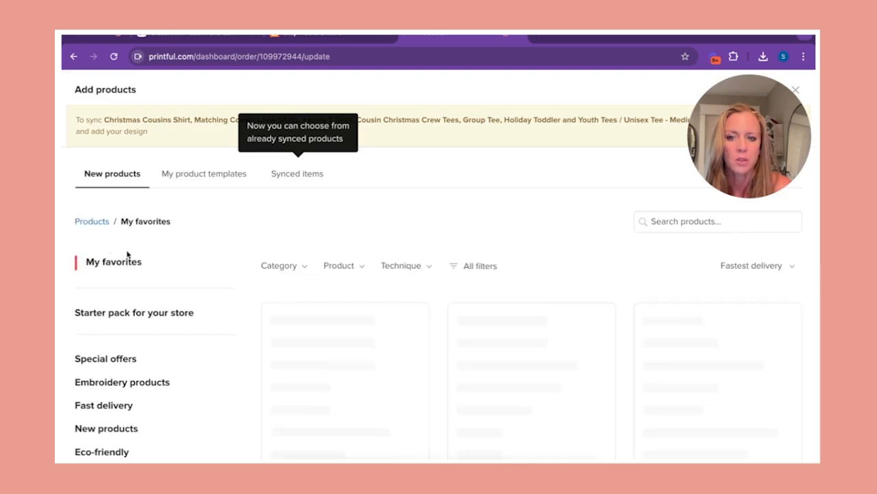
scroll(247, 279, "down", 3)
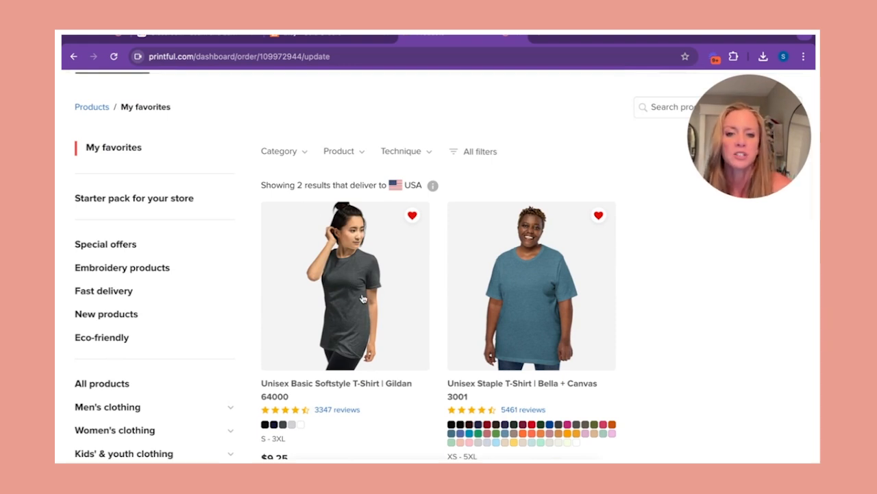
left_click(363, 299)
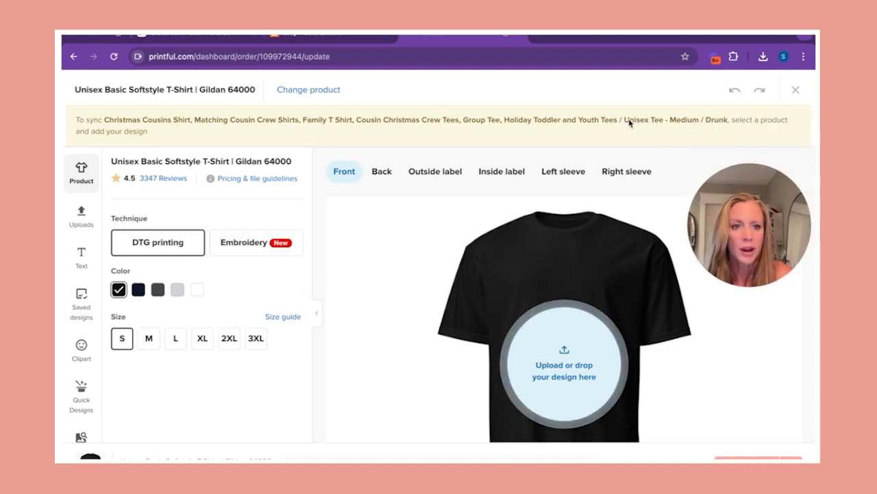
Step: Examine the shirt size and phrase named in the sync notice, and close the product designer to return to the order
left_click_drag(622, 120, 728, 121)
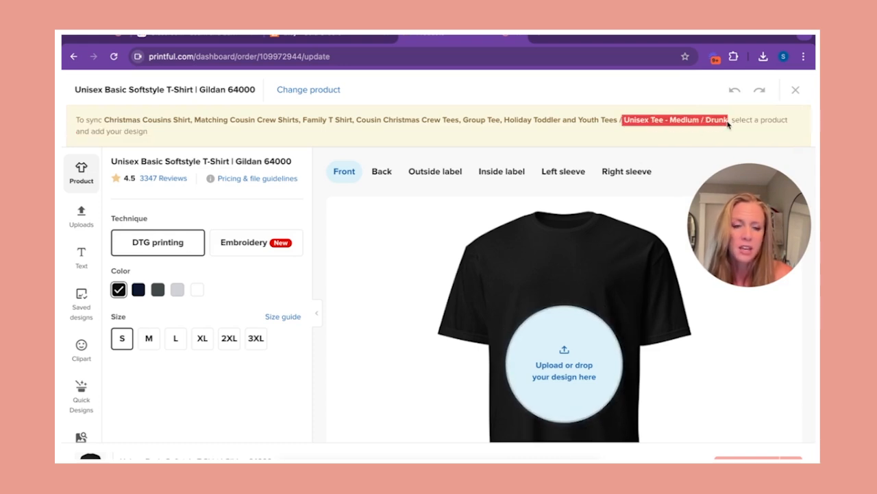
left_click_drag(727, 123, 725, 119)
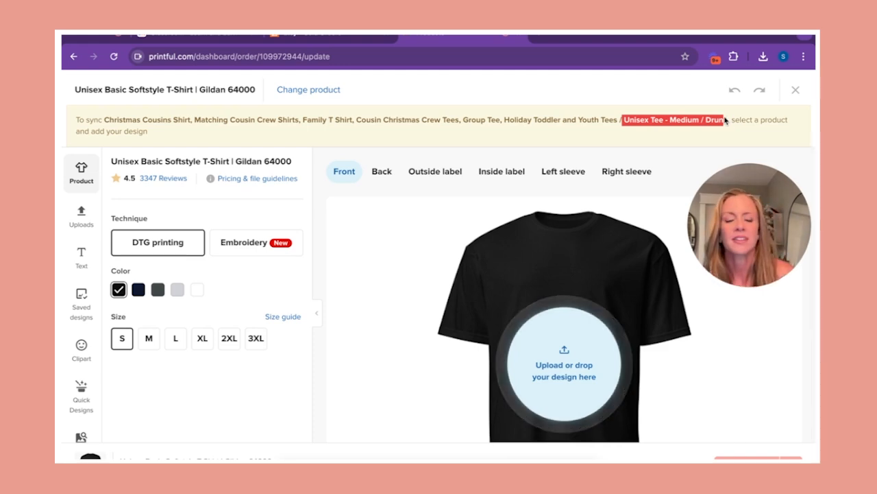
left_click(673, 185)
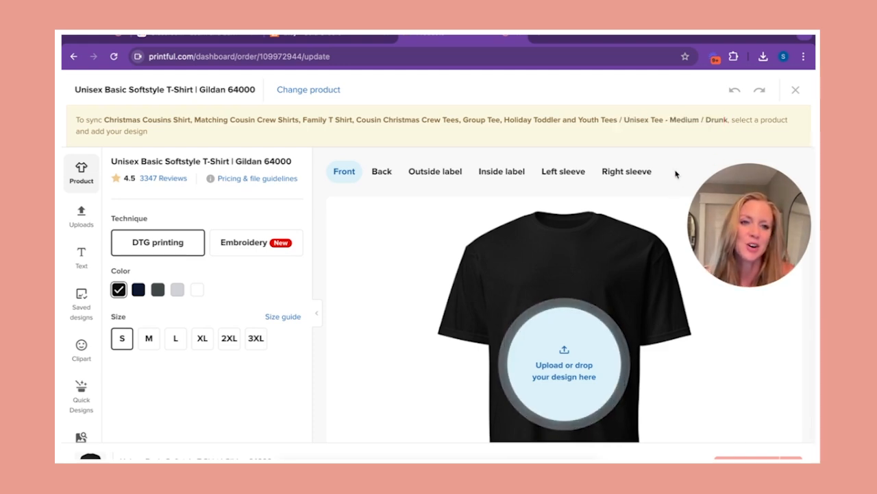
left_click_drag(624, 124, 655, 126)
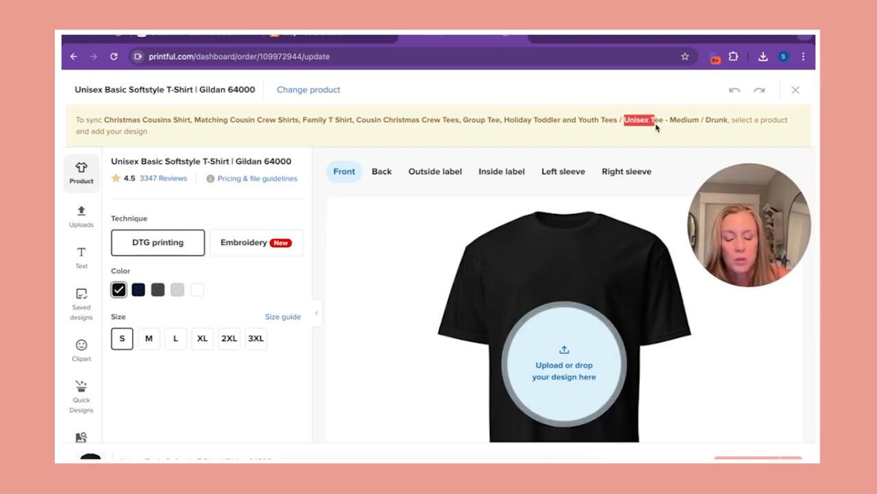
left_click_drag(656, 128, 728, 124)
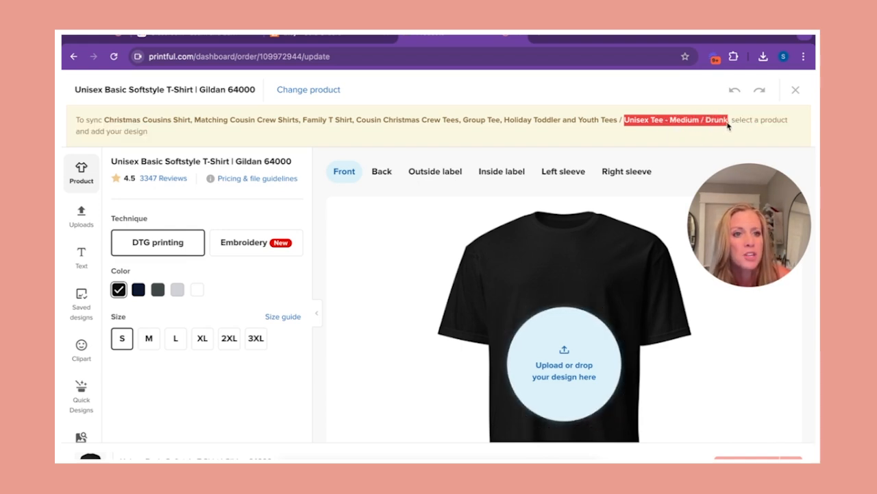
left_click(622, 125)
left_click_drag(621, 124, 729, 120)
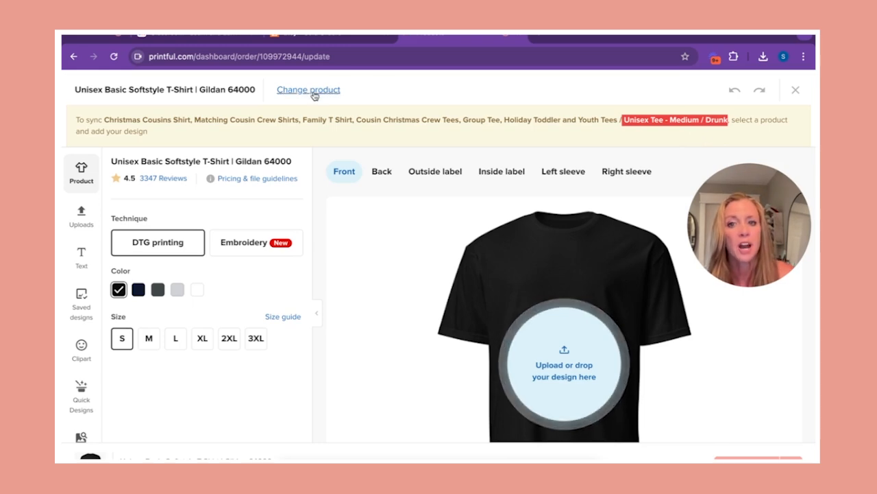
left_click(795, 93)
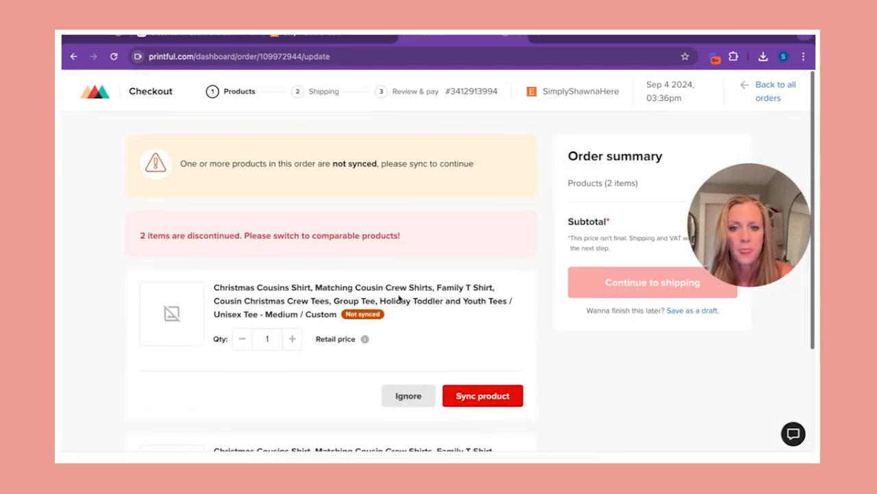
Step: Review the unsynced items and the options for handling them, compare them with the Etsy order in Shop Manager, and return to the Printful order
scroll(404, 297, "down", 4)
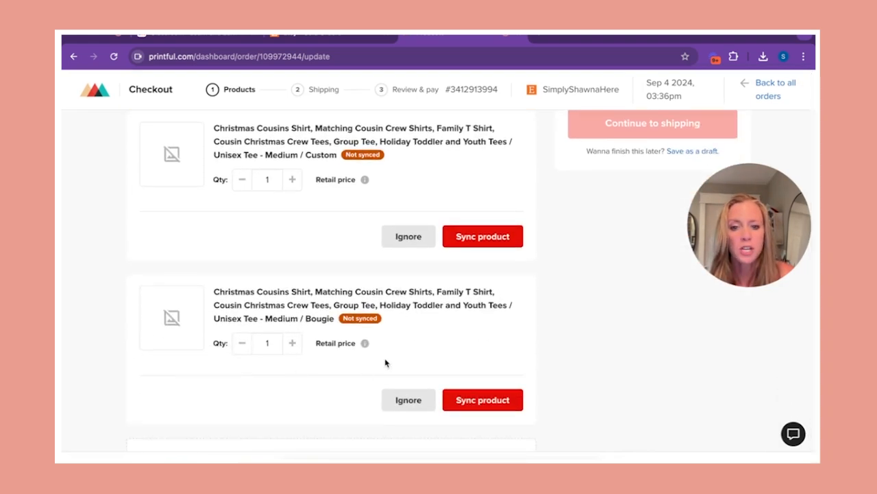
scroll(387, 363, "down", 1)
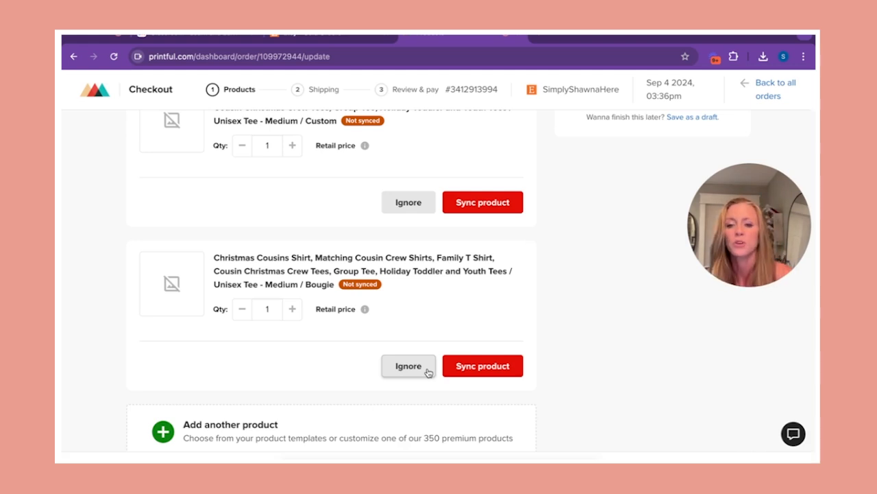
scroll(427, 371, "down", 1)
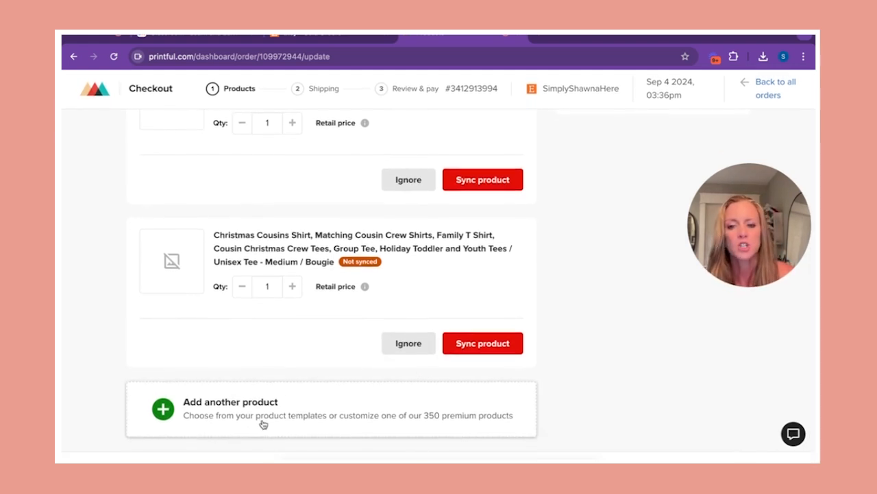
scroll(300, 362, "up", 5)
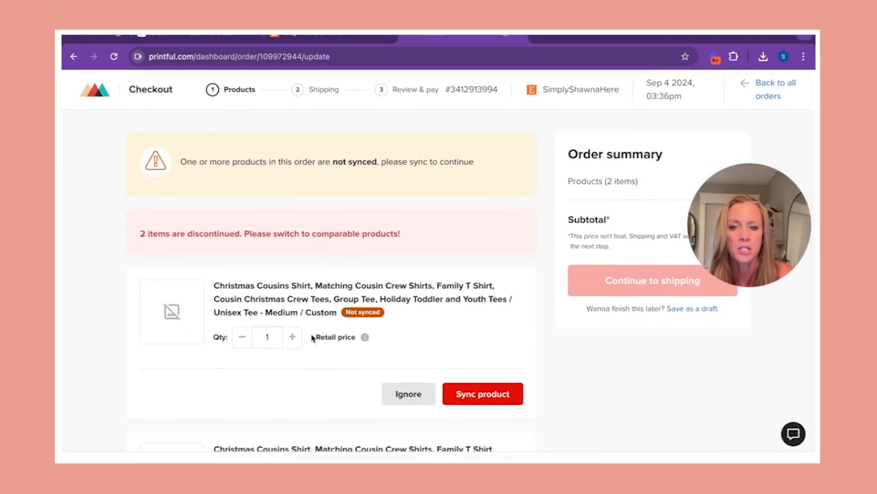
left_click(353, 39)
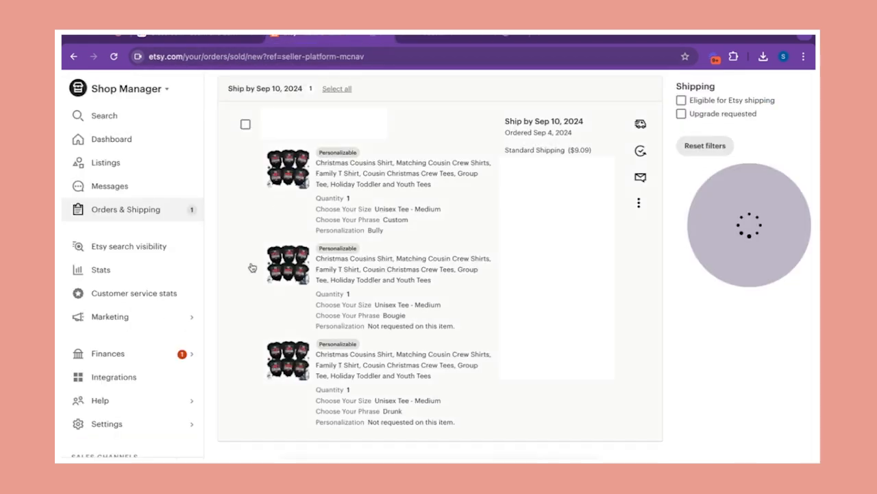
left_click(470, 43)
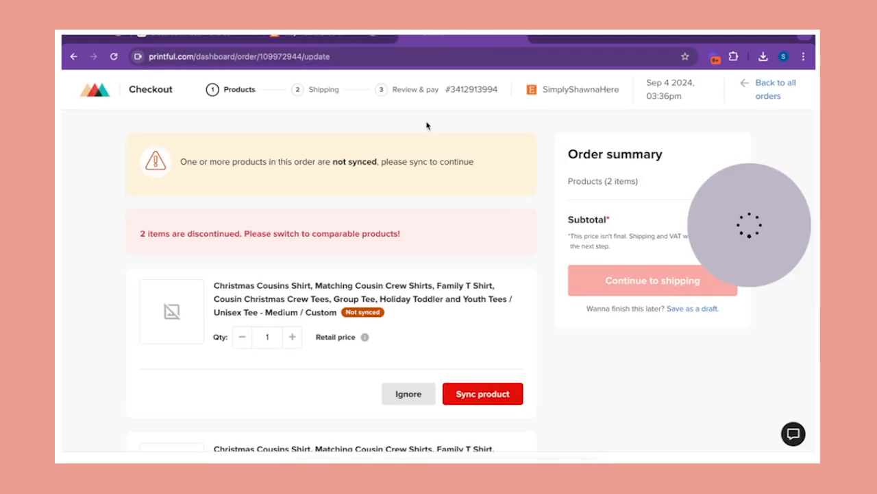
Step: Add another product to the order, choosing the recently viewed Unisex Basic Softstyle T-Shirt | Gildan 64000, and set its size to M
scroll(343, 275, "down", 5)
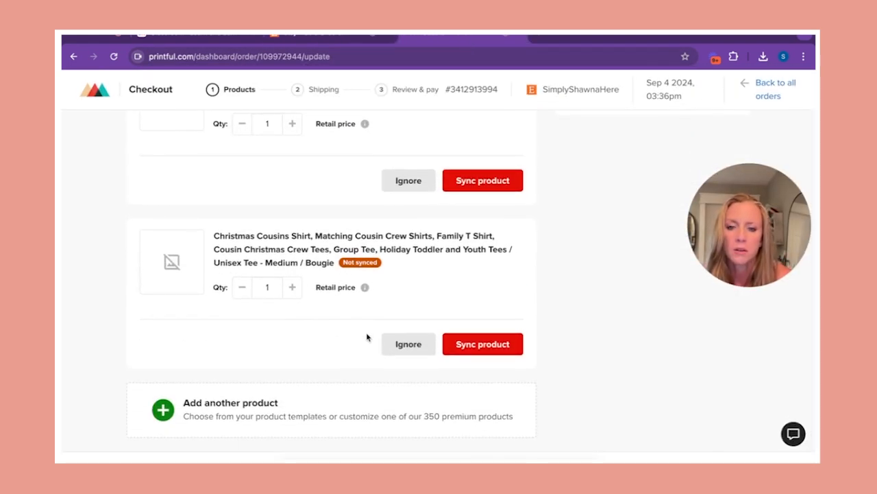
left_click(354, 404)
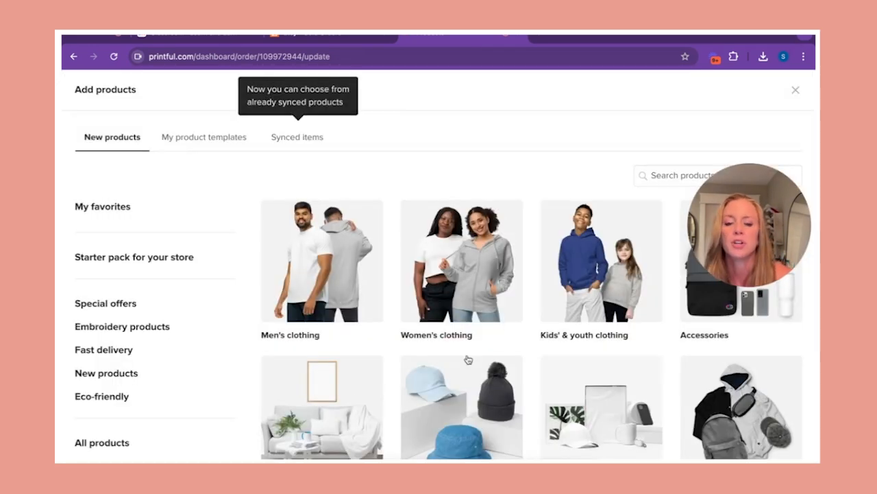
scroll(468, 360, "down", 1)
scroll(469, 359, "down", 6)
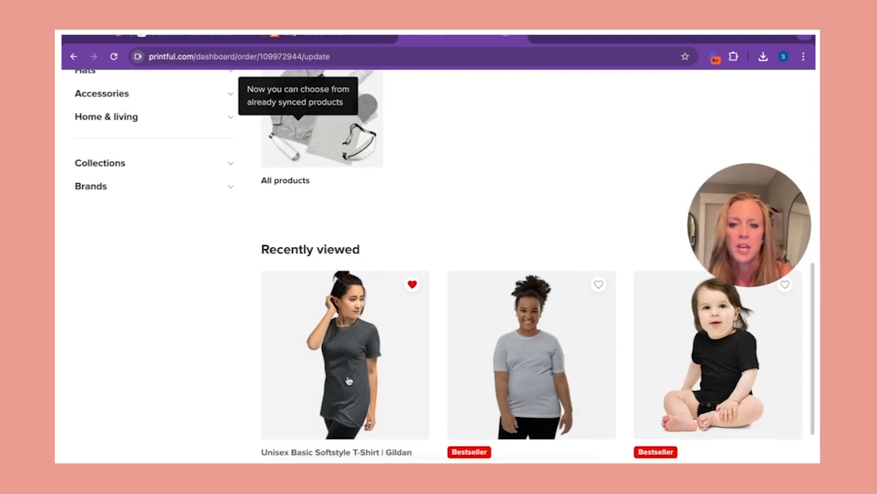
left_click(381, 370)
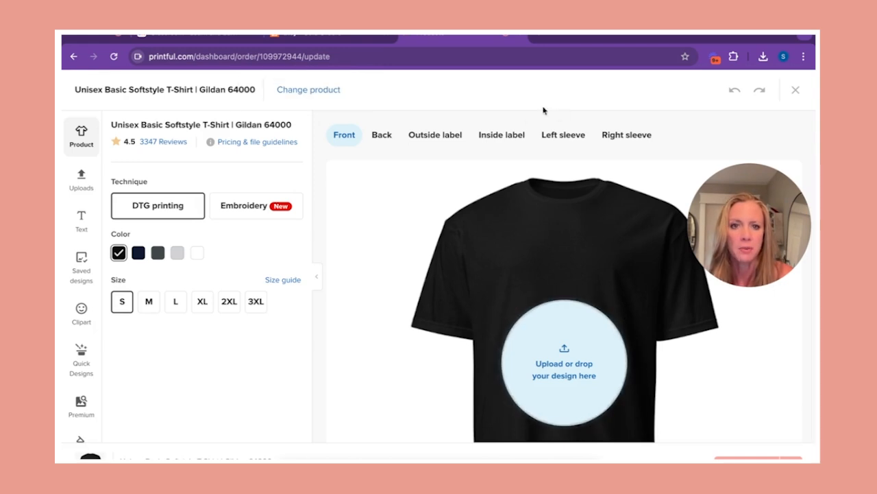
left_click(359, 36)
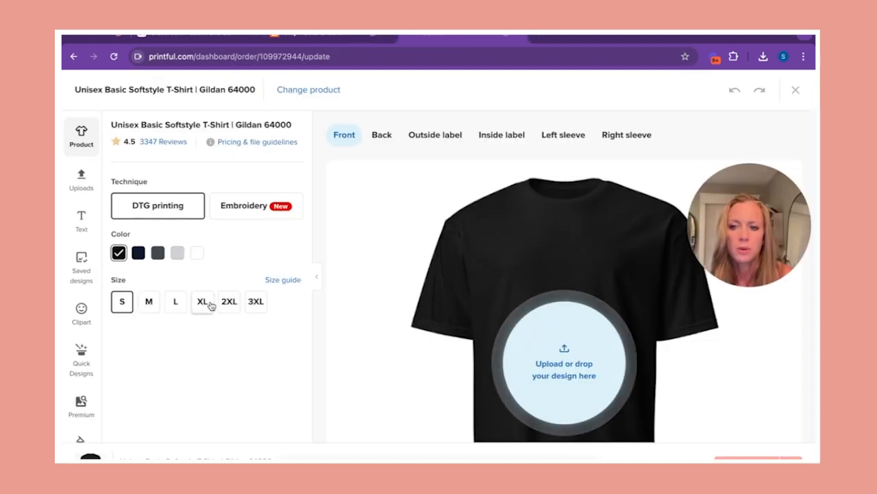
left_click(148, 303)
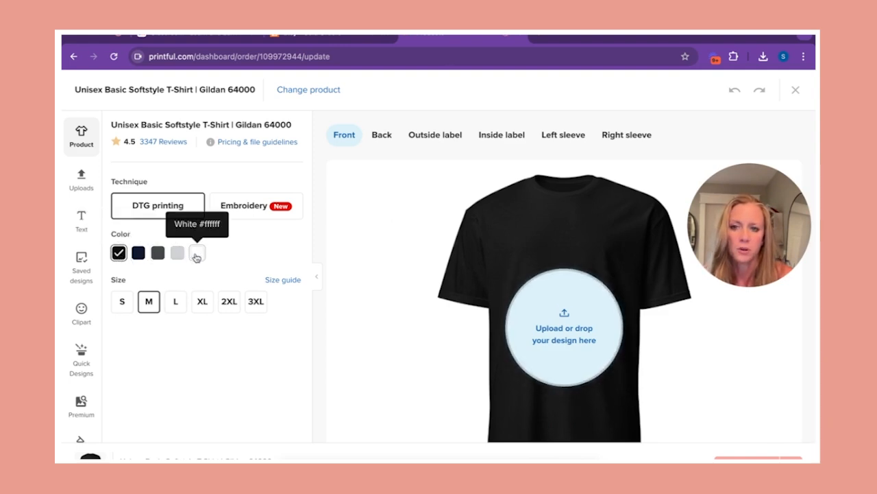
Step: Apply the Bully Cousin design IMG_9173.png from the file library to the front of the black shirt
left_click(554, 336)
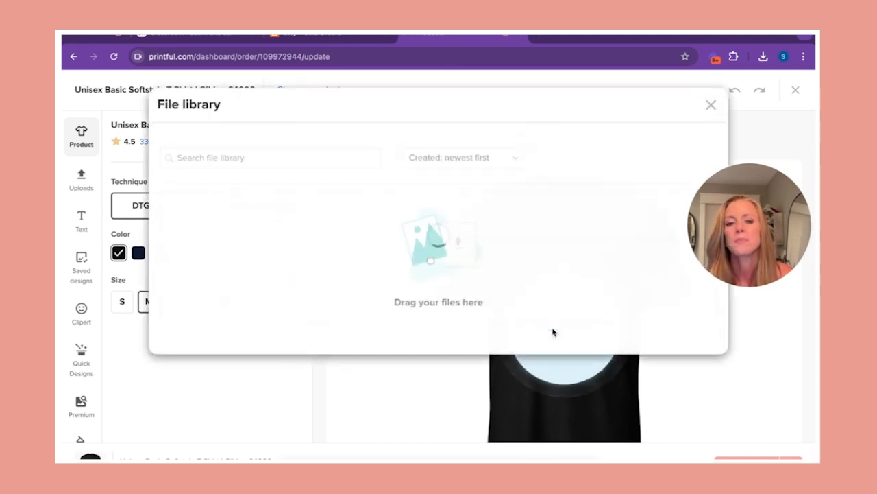
scroll(411, 356, "down", 2)
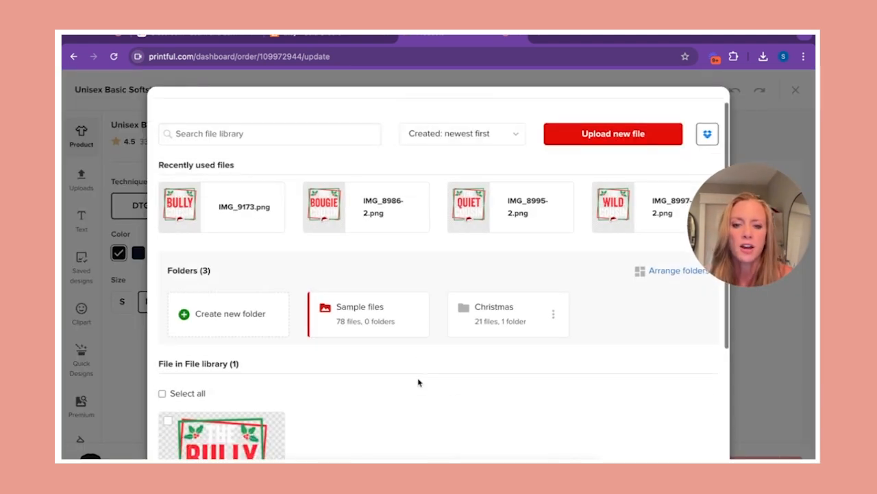
mouse_move(275, 408)
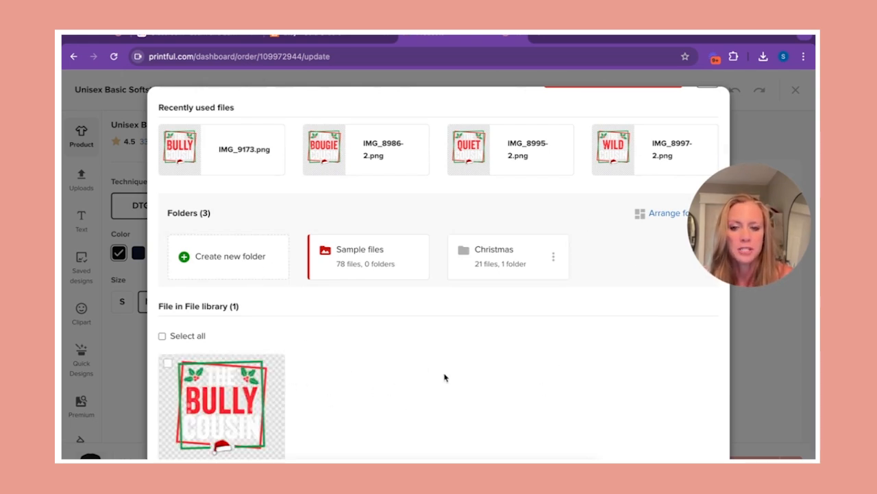
scroll(504, 334, "down", 2)
left_click(221, 350)
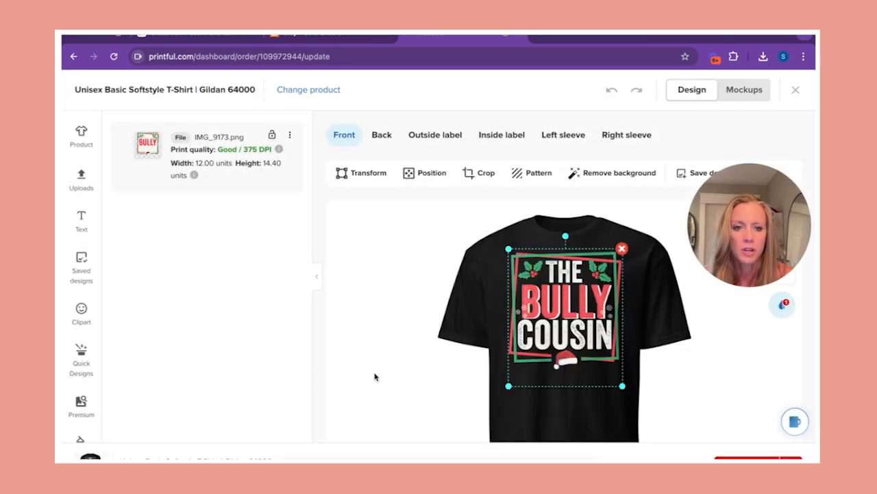
Step: Show the grid, align the Bully design with the lower edge of the front print area, and save the shirt to the order
left_click_drag(565, 326, 565, 325)
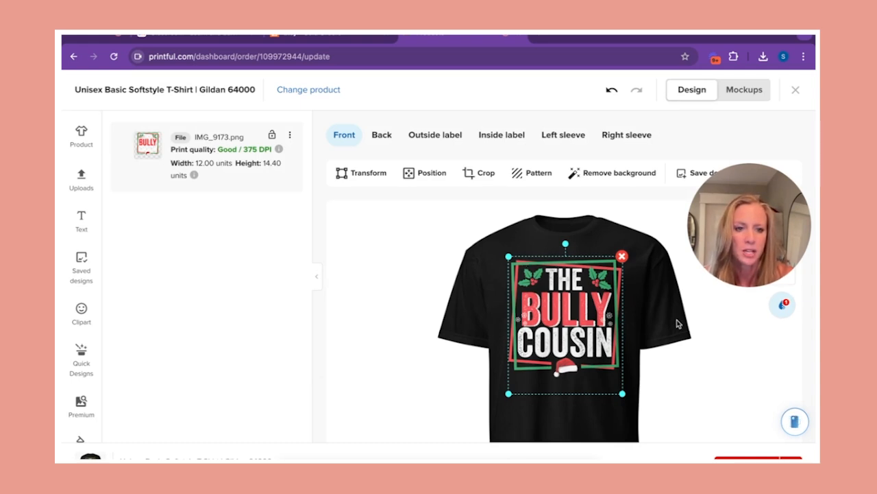
left_click_drag(580, 324, 578, 307)
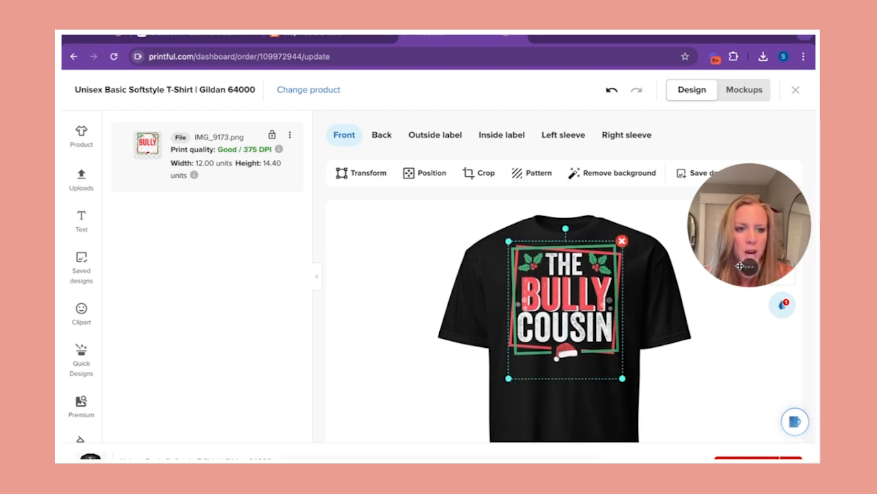
left_click(782, 273)
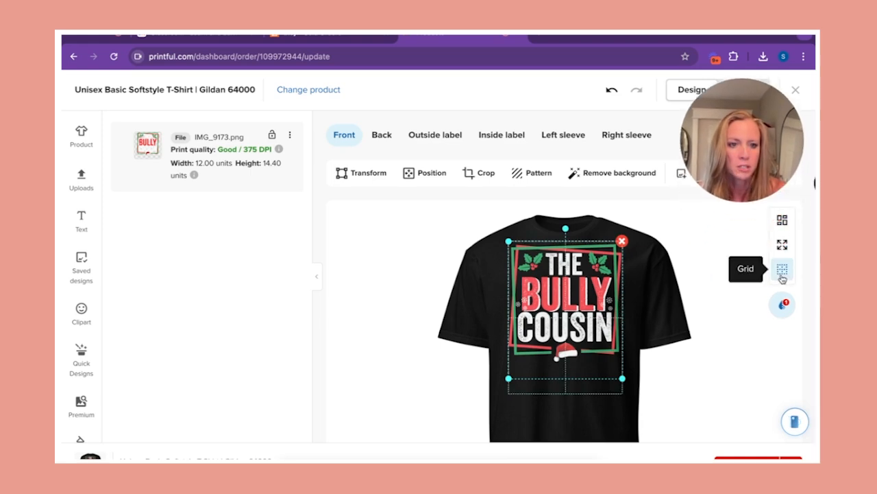
mouse_move(572, 335)
left_mouse_down()
mouse_move(570, 355)
mouse_move(569, 344)
left_mouse_up()
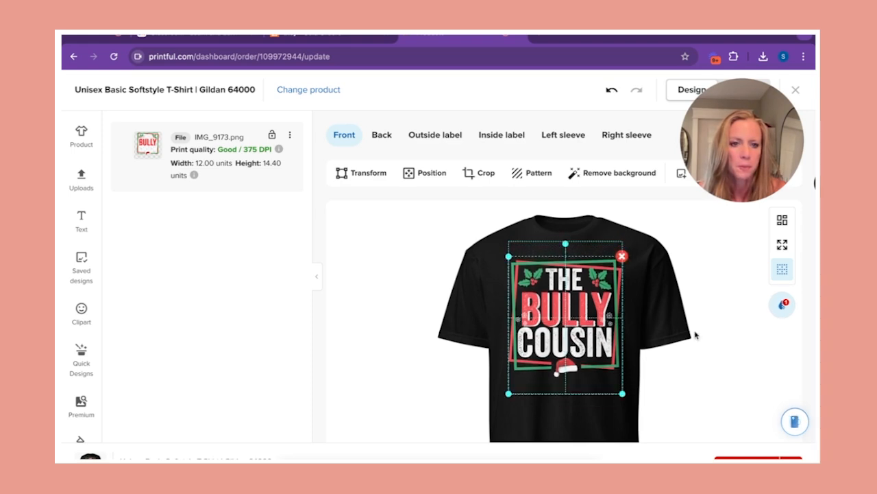
left_click(720, 302)
left_click(758, 457)
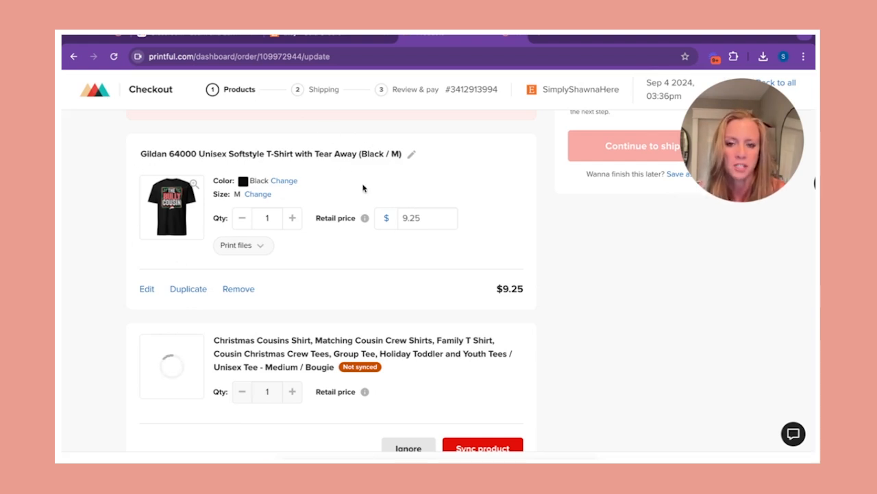
Step: Start syncing the Unisex Tee - Medium / Bougie item, check its size and phrase, and remove the Bully design from the shirt
scroll(361, 185, "down", 3)
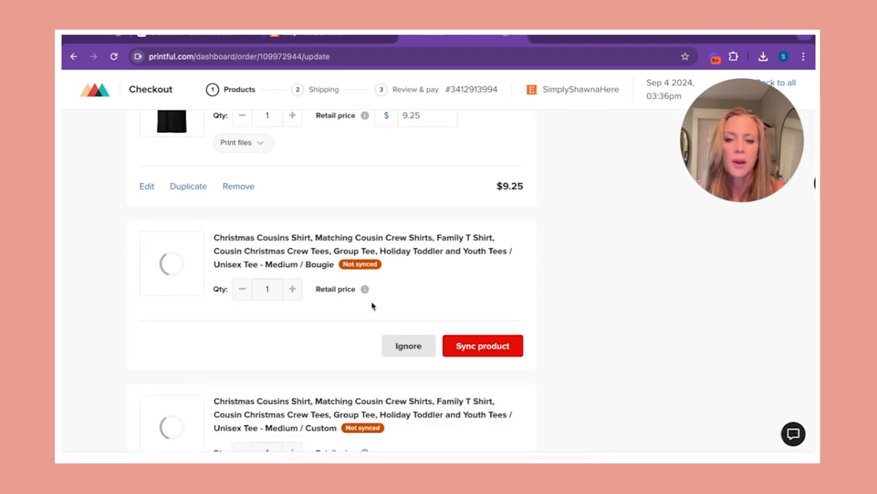
left_click(465, 347)
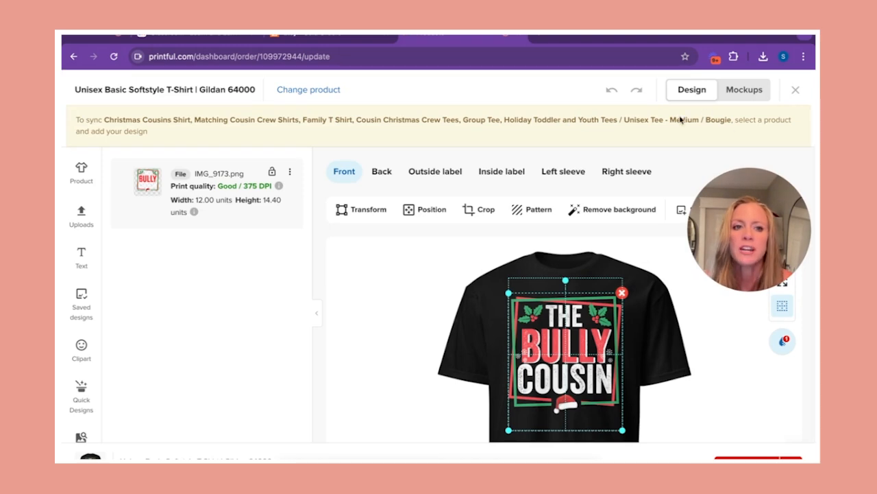
left_click_drag(733, 122, 627, 122)
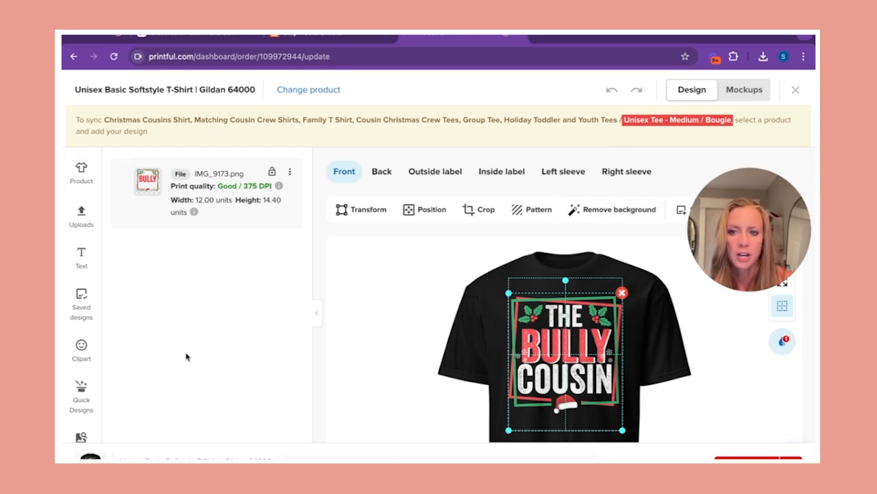
left_click(80, 171)
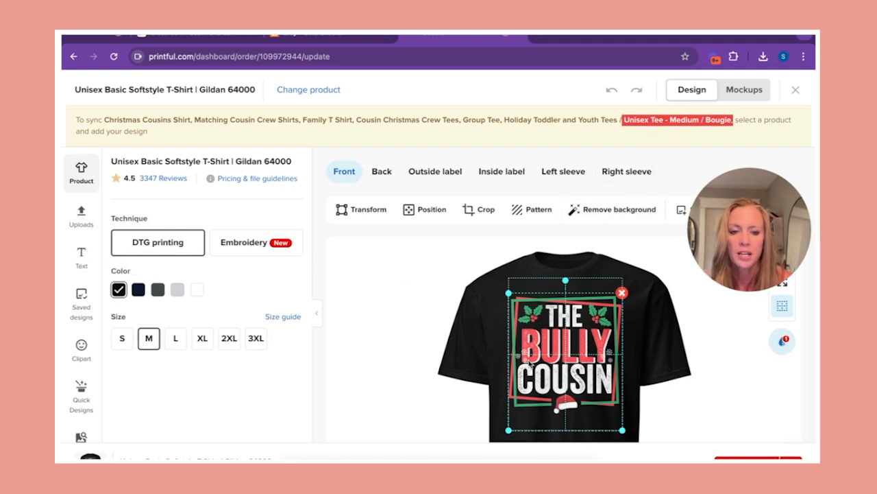
left_click(623, 293)
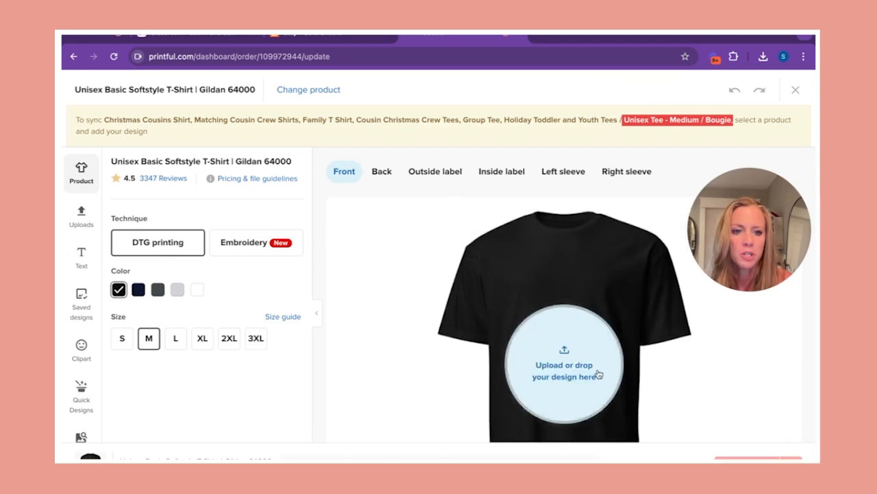
Step: Apply the Bougie Cousin design IMG_8986-2.png from the Christmas folder's The Blank Cousin subfolder to the shirt front and save it to the order
left_click(582, 379)
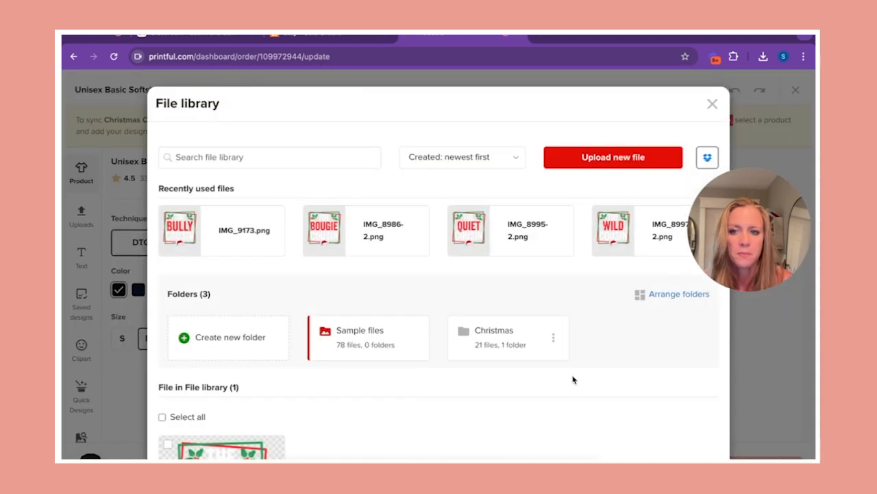
mouse_move(335, 229)
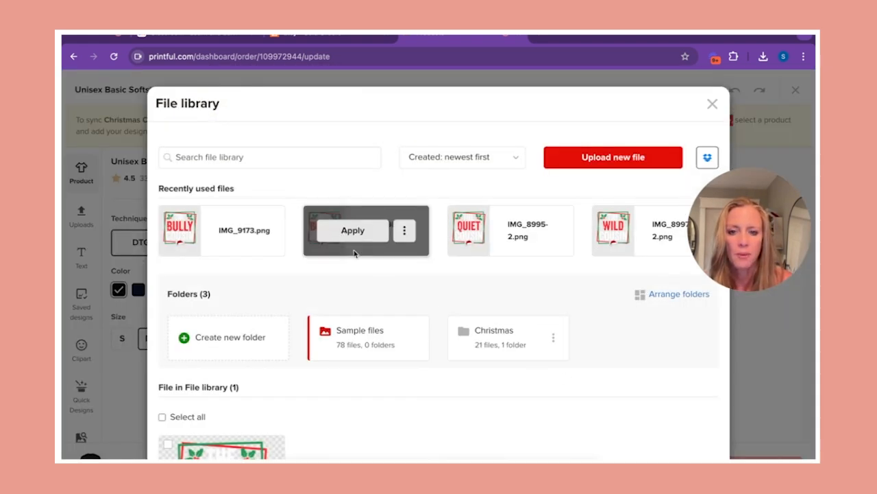
left_click(488, 348)
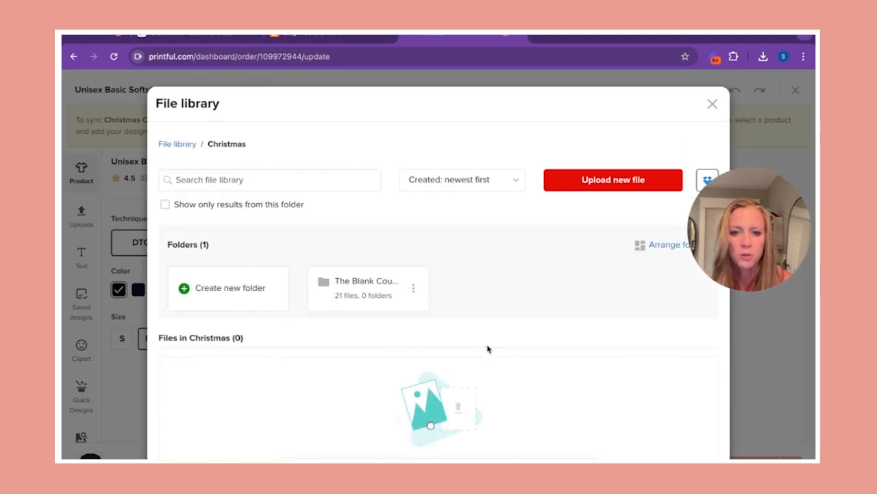
left_click(373, 290)
scroll(426, 305, "down", 2)
scroll(404, 339, "down", 8)
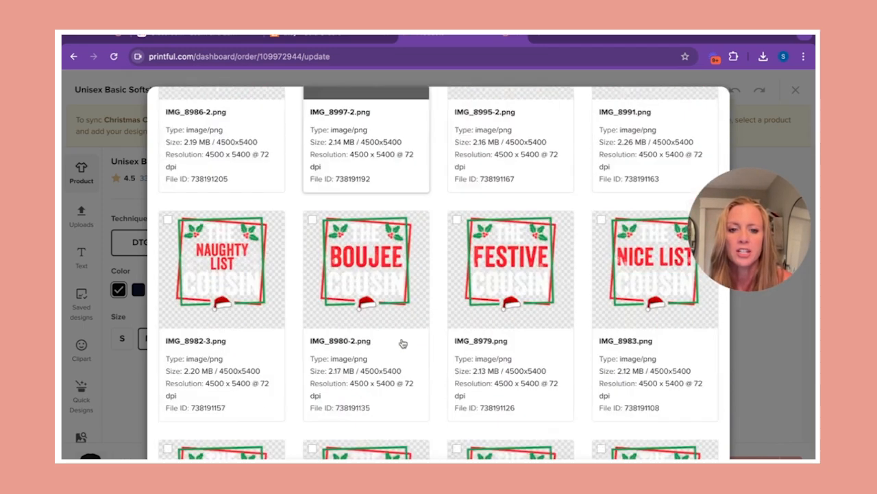
scroll(403, 342, "down", 8)
scroll(403, 343, "up", 10)
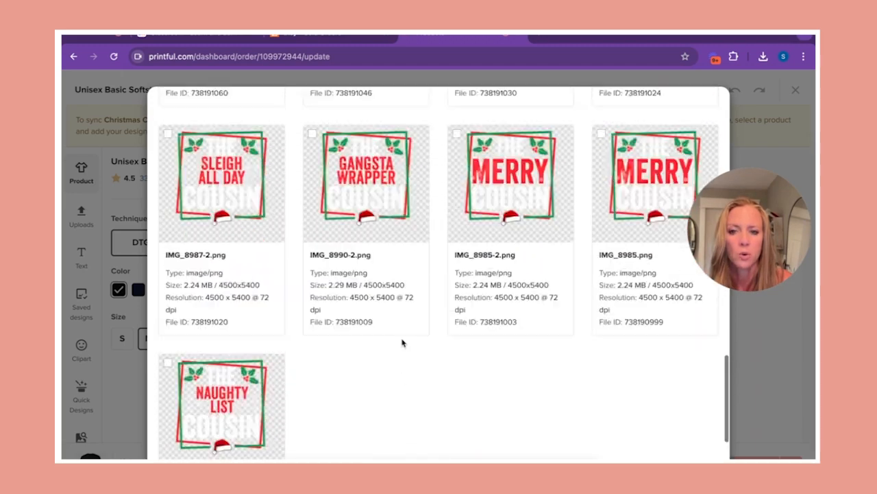
scroll(403, 343, "up", 6)
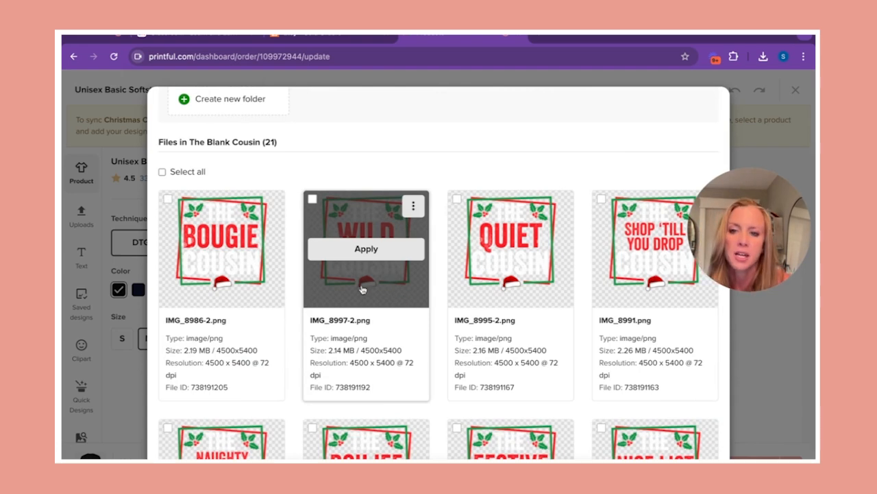
left_click(231, 251)
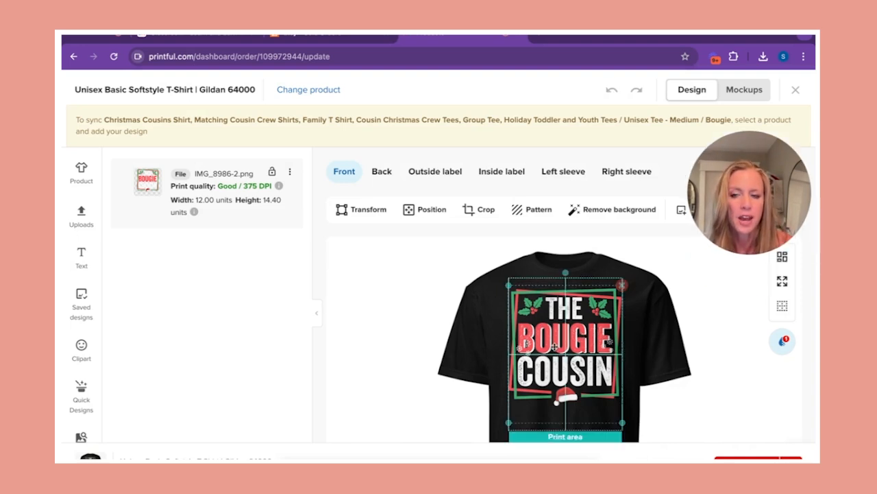
left_click(82, 175)
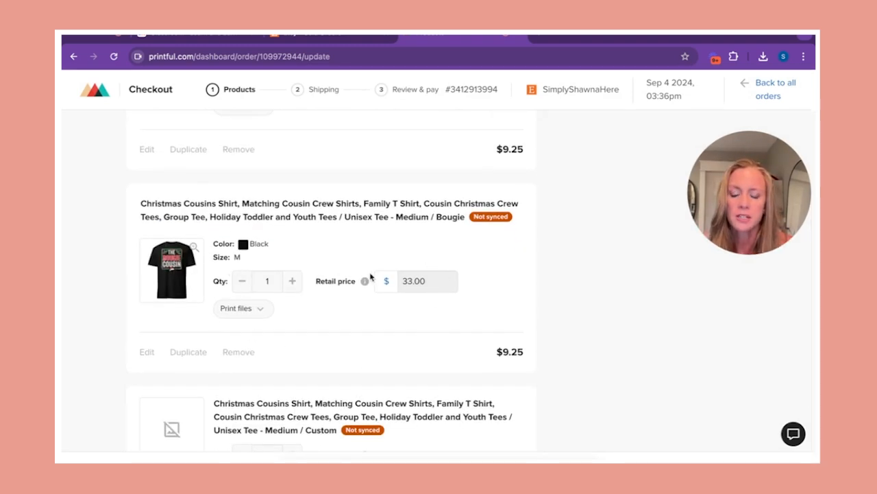
Step: Review the shirts in the Printful order against the phrases in the Etsy order in Shop Manager, and return to Printful
scroll(370, 276, "down", 2)
scroll(325, 332, "up", 1)
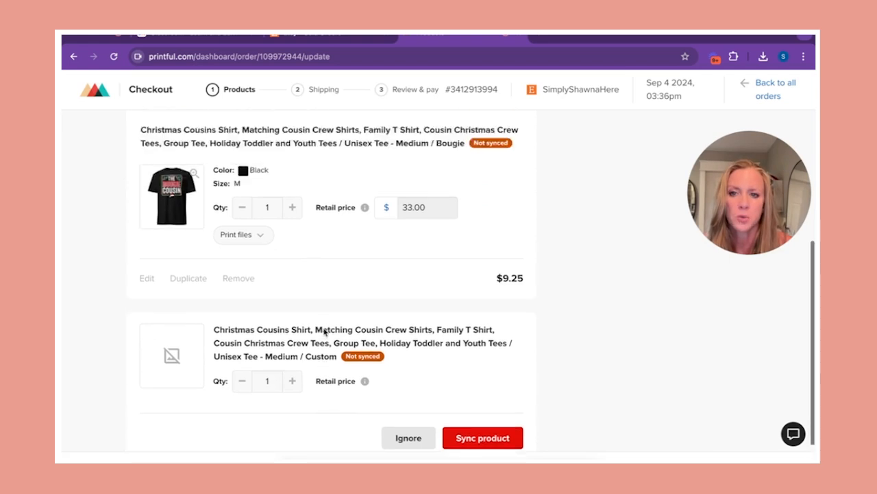
scroll(325, 332, "up", 4)
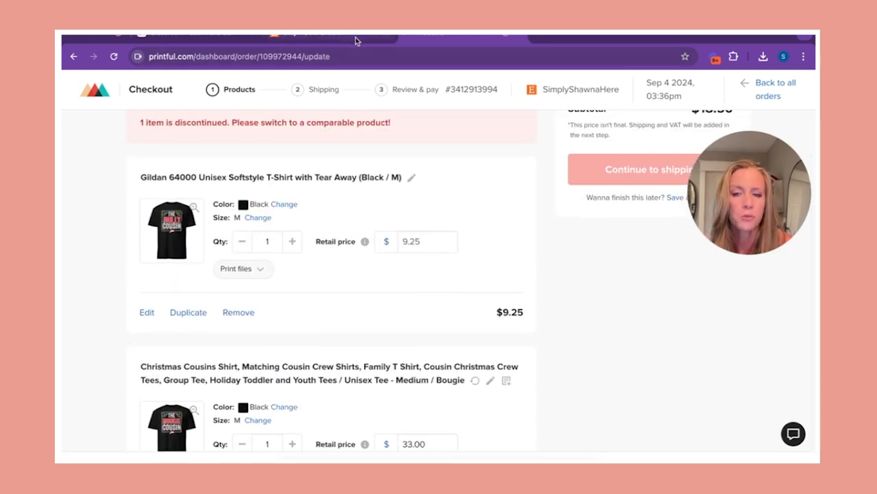
left_click(355, 40)
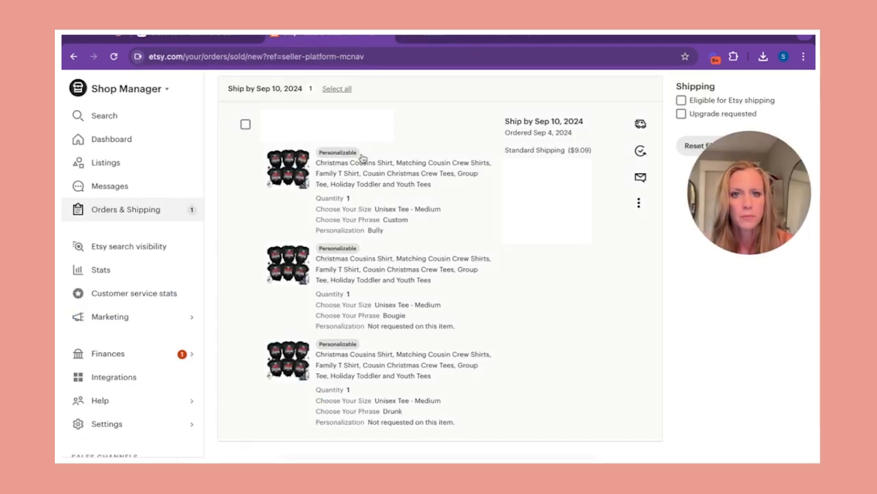
left_click(479, 37)
scroll(338, 308, "down", 2)
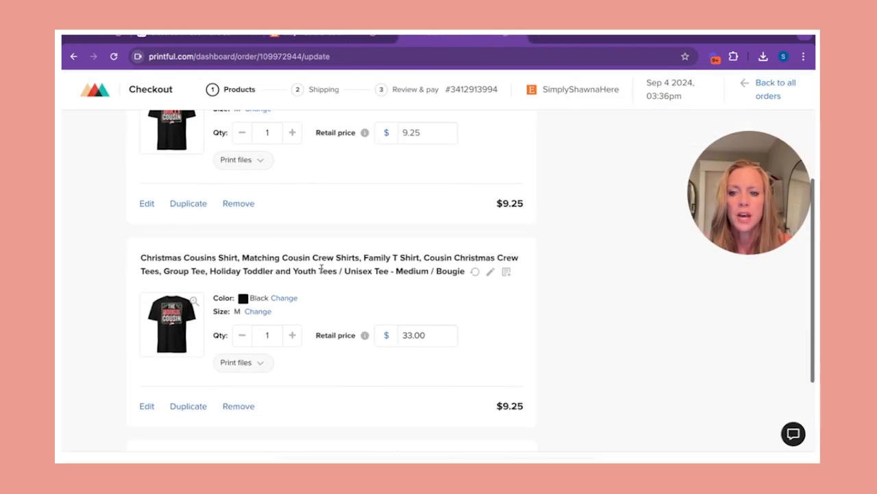
scroll(286, 365, "up", 2)
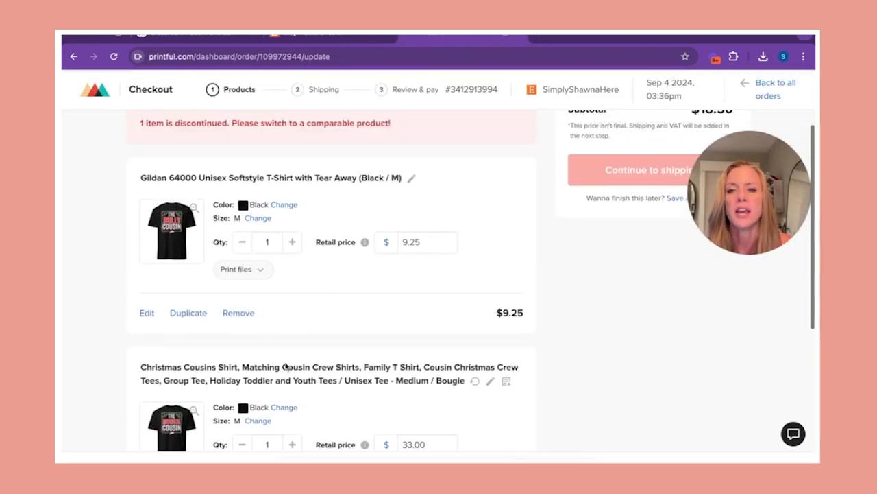
scroll(342, 341, "down", 2)
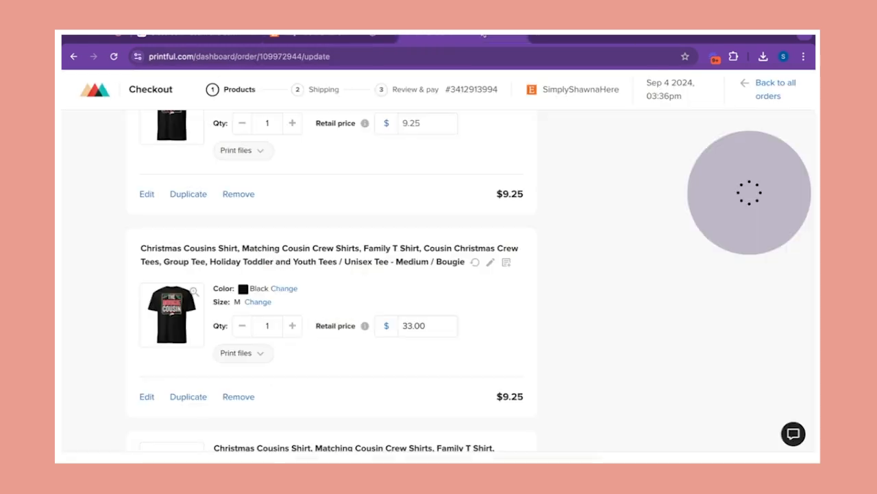
Step: Ignore the unsynced Unisex Tee - Medium / Custom item and check the remaining products in the order
scroll(418, 277, "down", 3)
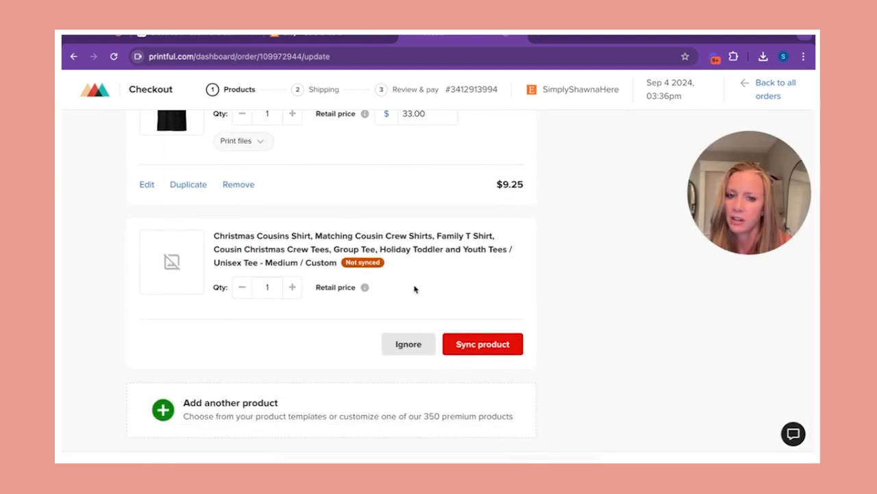
left_click(408, 350)
left_click(506, 351)
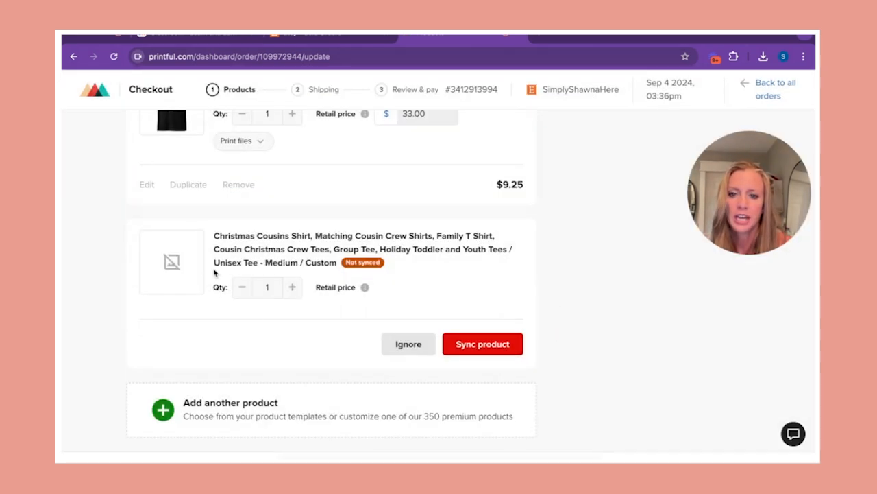
scroll(280, 316, "up", 2)
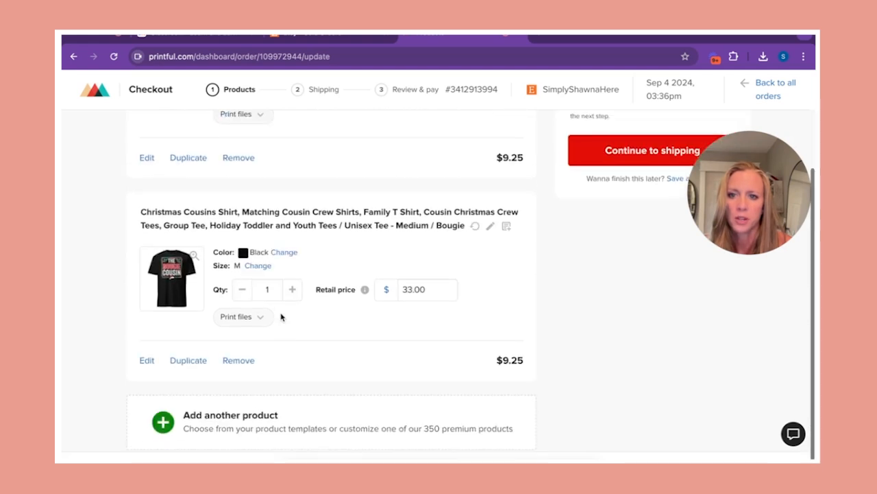
scroll(280, 314, "up", 2)
scroll(280, 314, "down", 1)
scroll(280, 314, "down", 1)
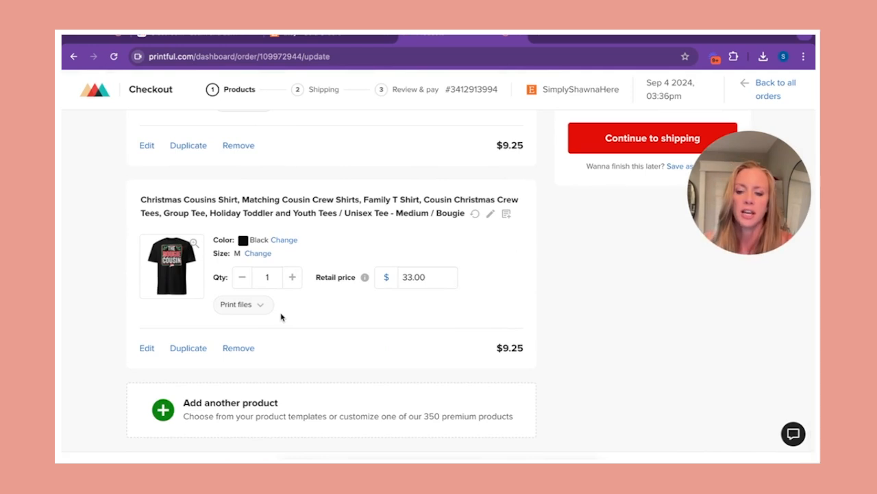
Step: Add another product to the order, choosing the recently viewed Unisex Basic Softstyle T-Shirt | Gildan 64000 in size M
left_click(220, 418)
scroll(449, 334, "down", 3)
scroll(451, 333, "down", 6)
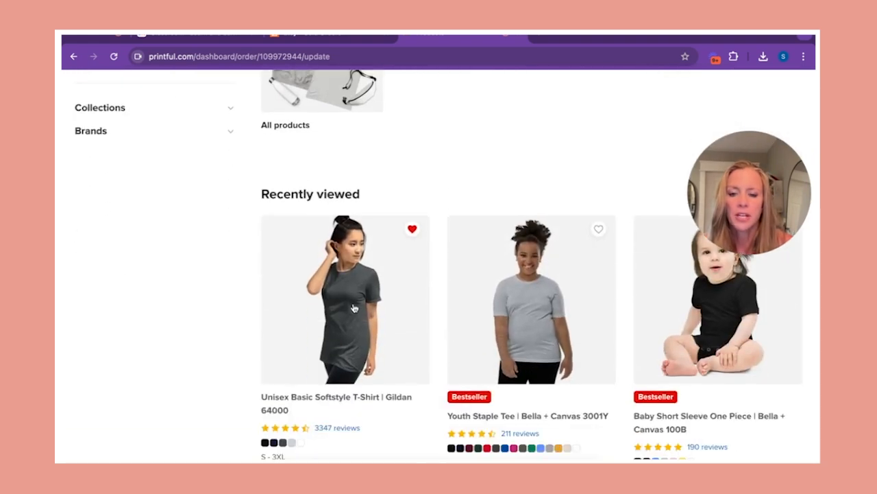
left_click(354, 308)
left_click(148, 302)
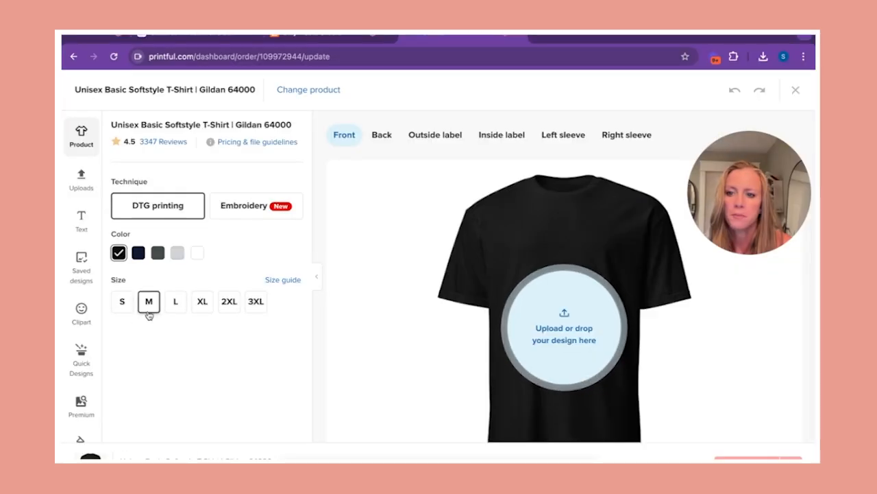
Step: Apply the Drunk Cousin design IMG_8984-2.png from the Christmas folder's The Blank Cousin subfolder to the shirt front and save it to the order
left_click(602, 326)
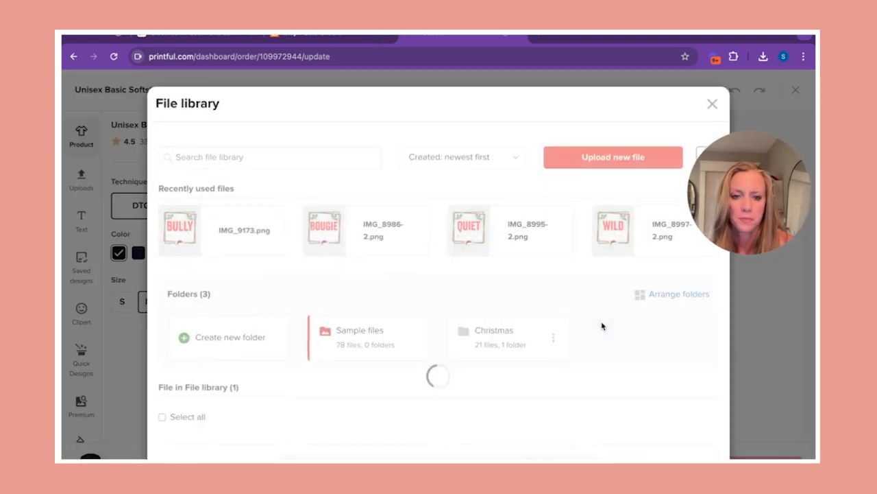
left_click(478, 349)
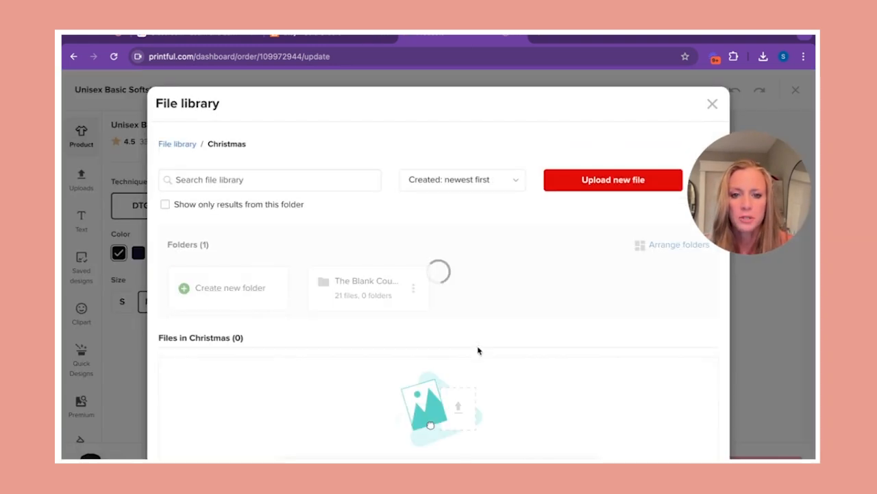
left_click(367, 288)
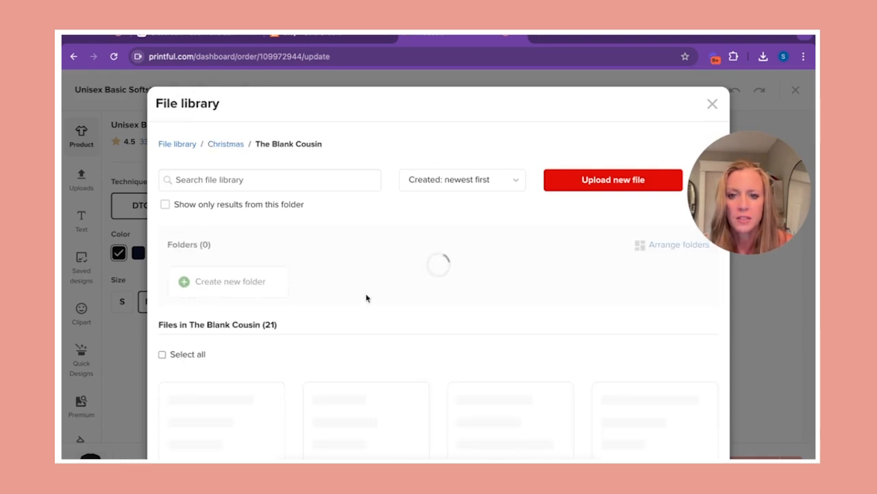
scroll(367, 298, "down", 3)
scroll(367, 299, "down", 5)
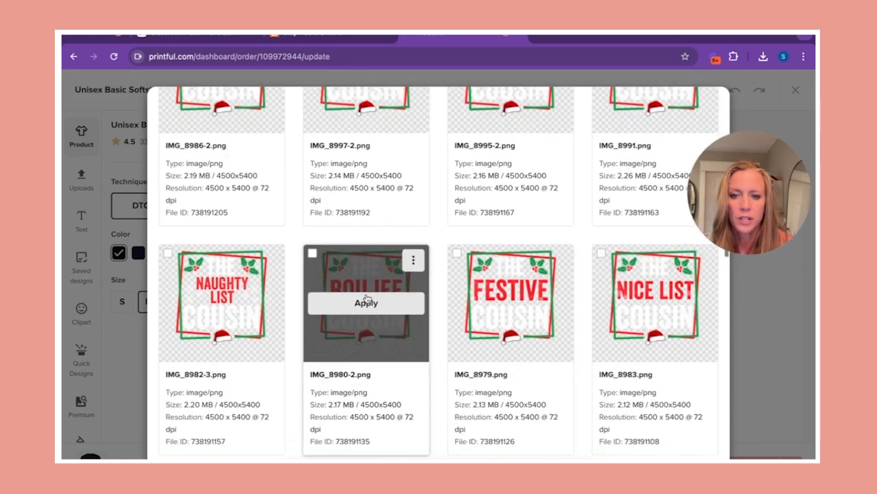
scroll(367, 298, "down", 4)
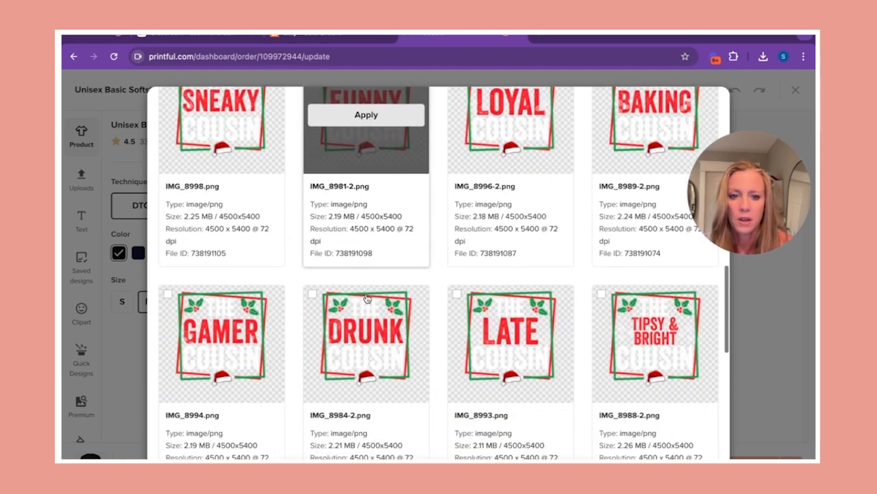
left_click(366, 283)
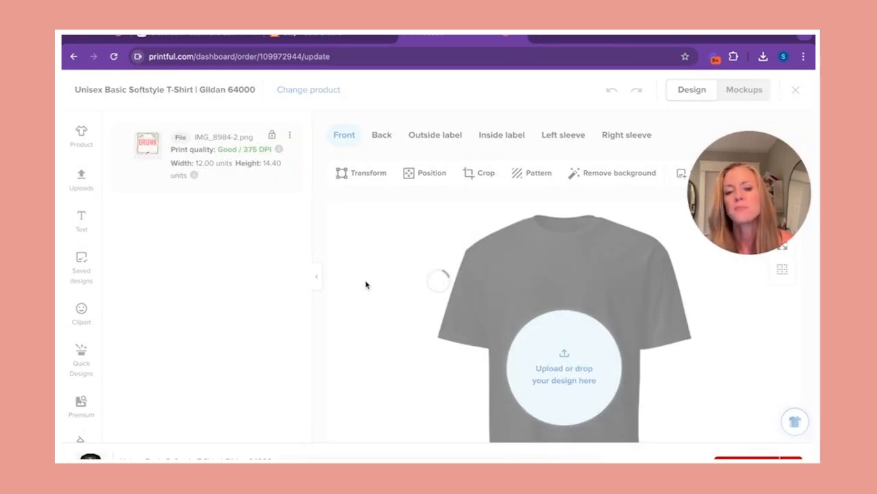
left_click_drag(540, 288, 551, 289)
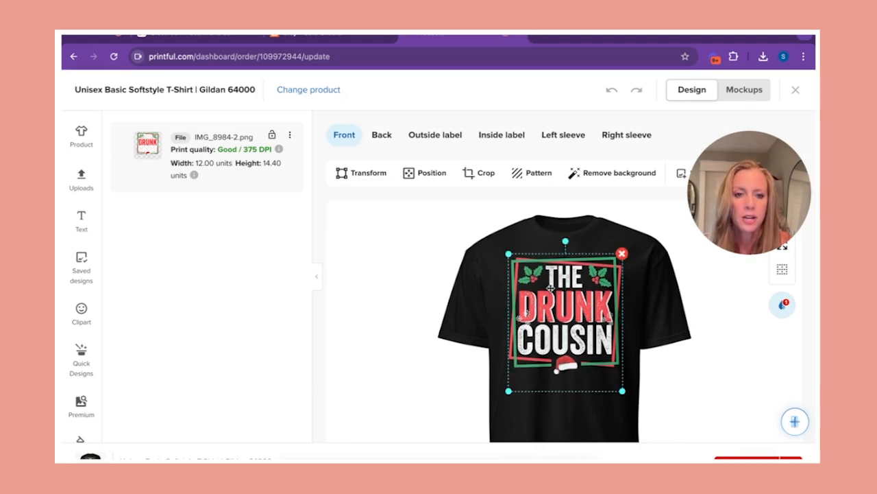
left_click(74, 140)
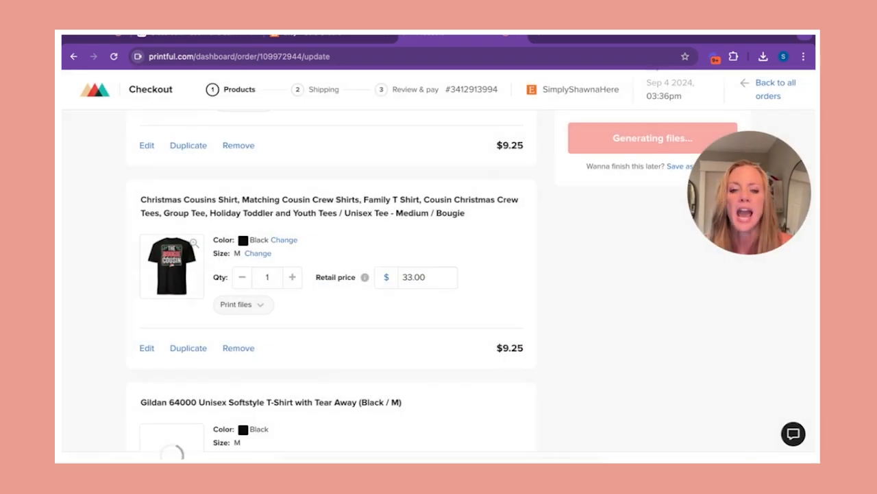
Step: Review the Bully, Bougie and Drunk Cousin shirts in the Printful order, checking their colors and sizes against the Etsy order
scroll(495, 423, "down", 3)
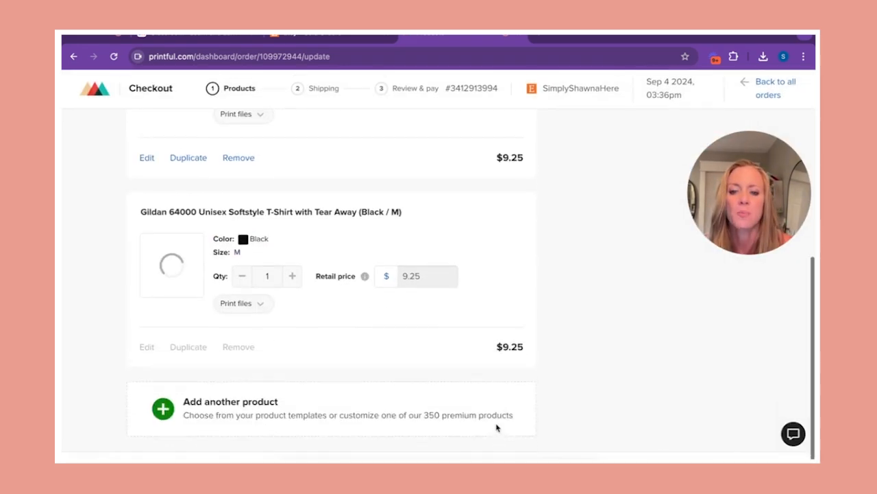
scroll(540, 244, "up", 3)
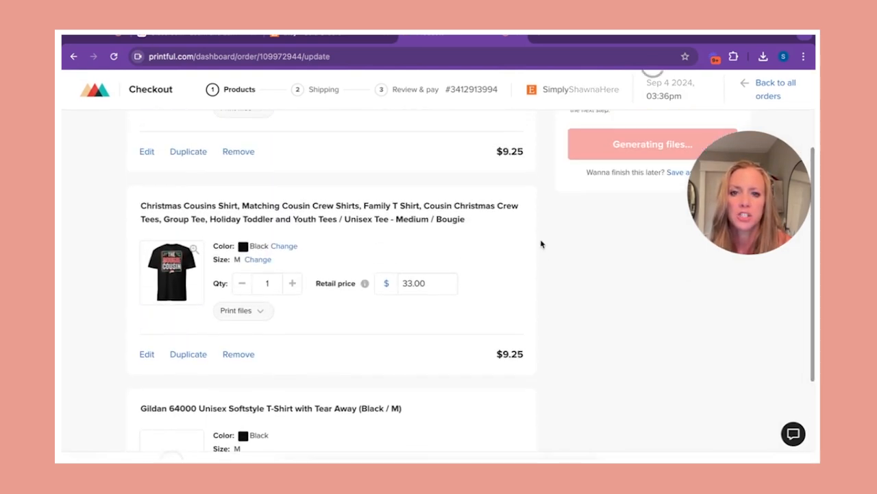
scroll(541, 244, "up", 2)
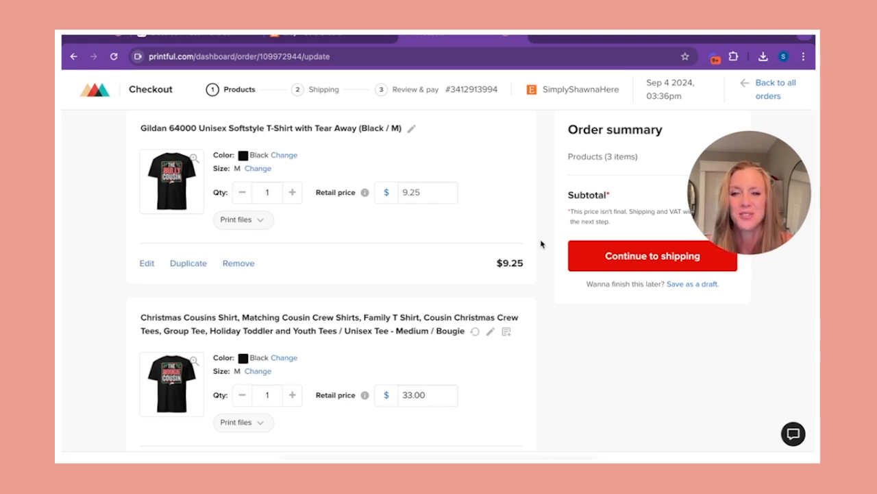
scroll(541, 244, "down", 1)
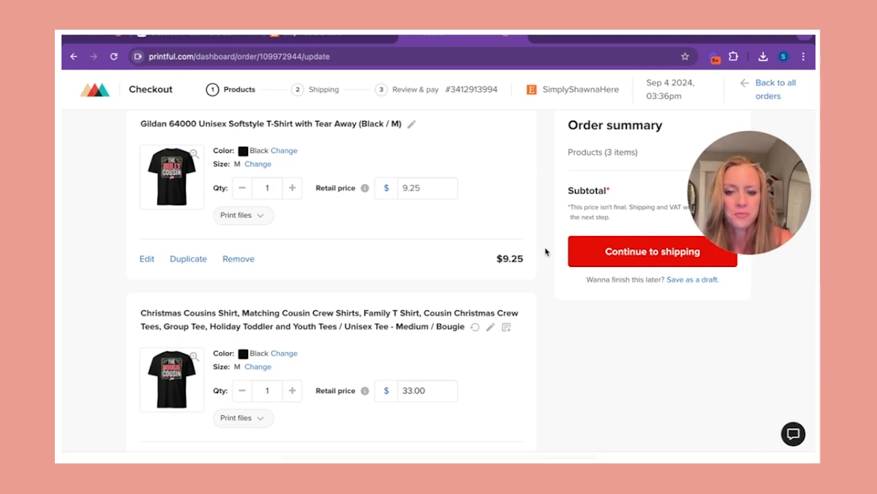
scroll(545, 252, "down", 4)
scroll(545, 252, "up", 1)
scroll(545, 251, "up", 4)
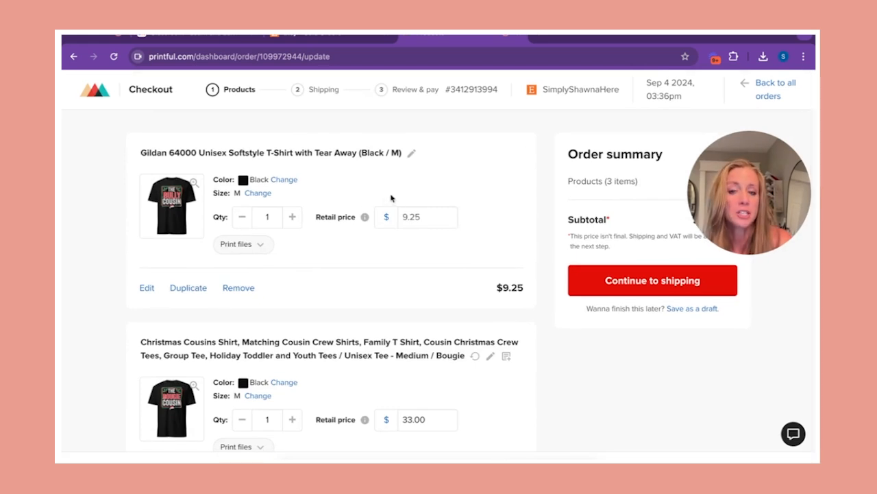
scroll(358, 259, "down", 3)
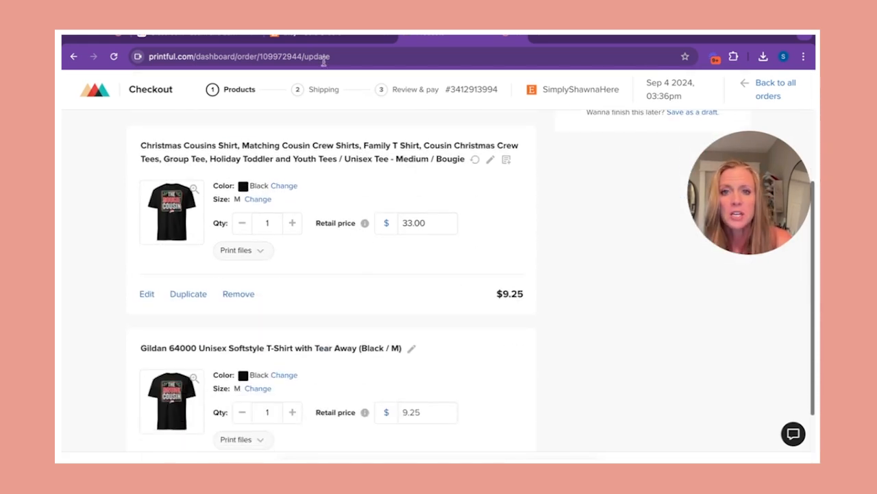
scroll(352, 196, "down", 1)
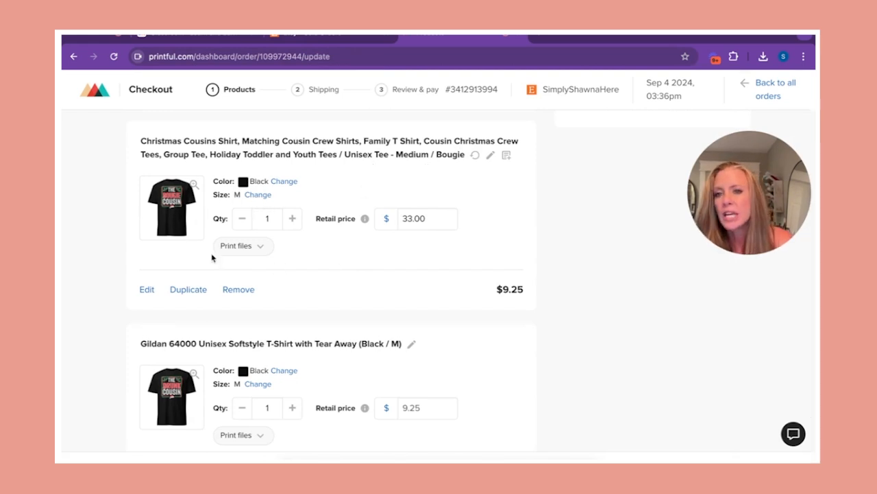
scroll(195, 199, "up", 1)
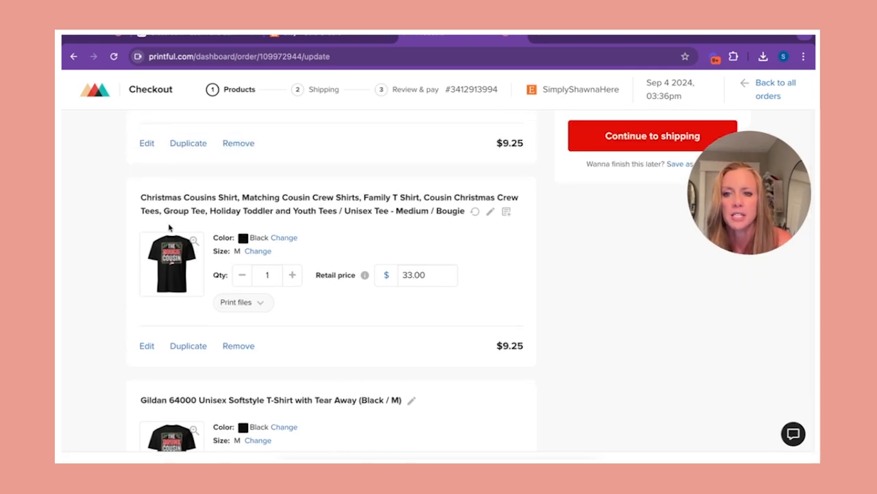
scroll(374, 228, "up", 3)
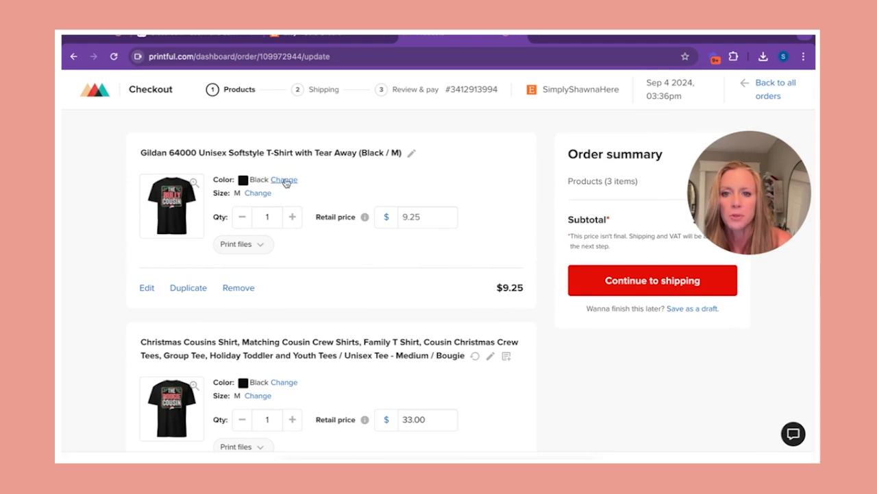
scroll(373, 233, "down", 5)
scroll(373, 234, "down", 1)
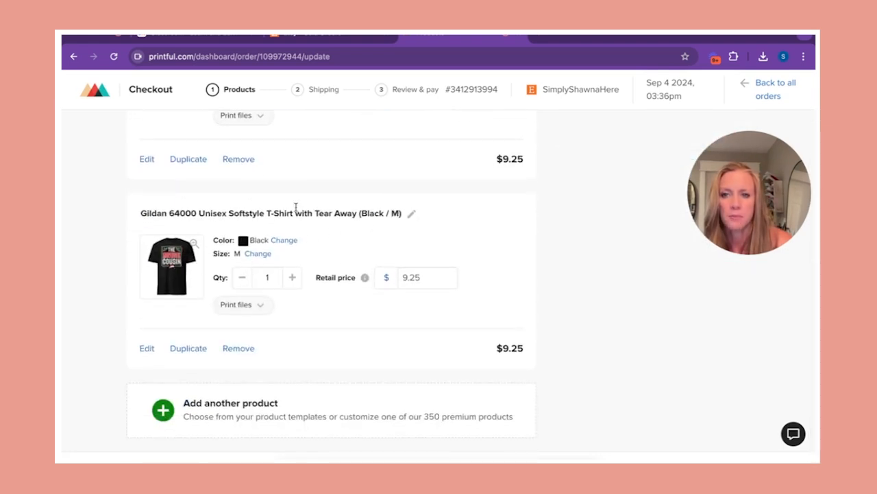
left_click(349, 38)
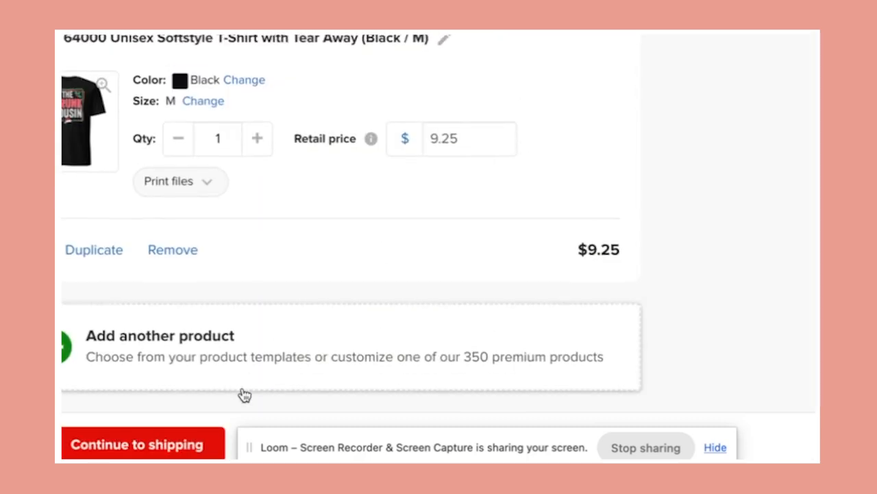
Step: Continue the order through the shipping details to Review & pay and check the available billing methods
left_click(183, 446)
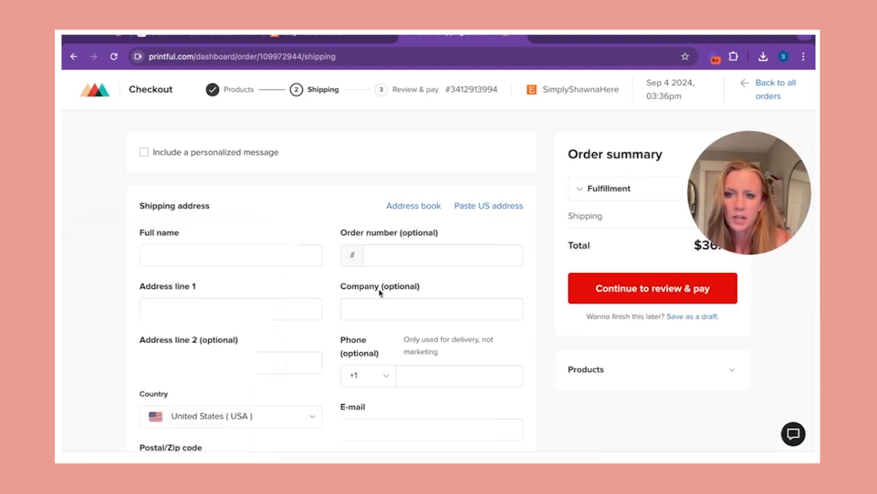
left_click(655, 290)
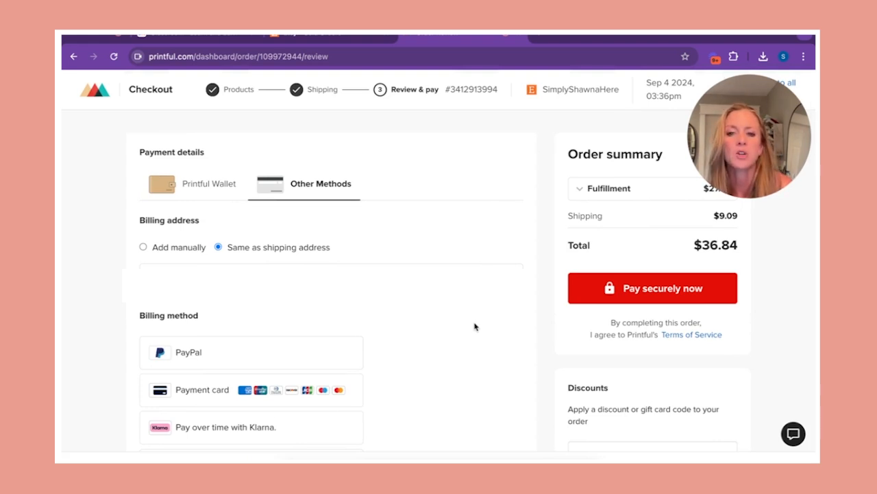
scroll(475, 327, "down", 1)
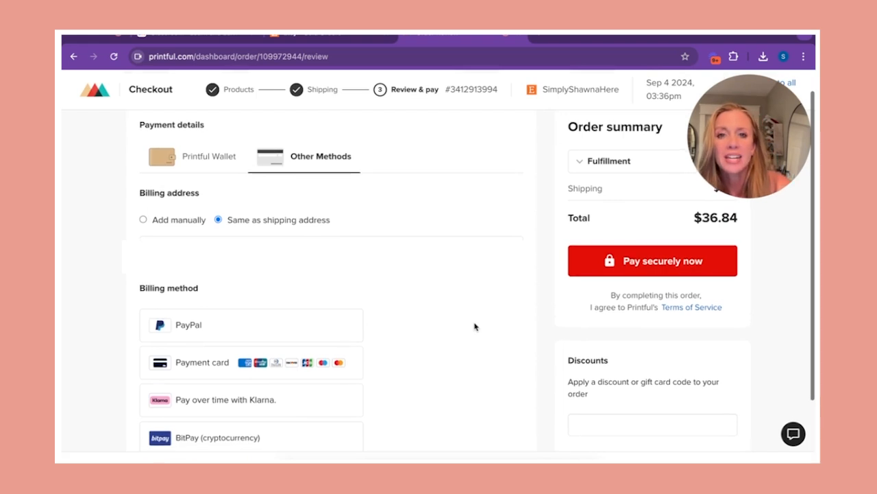
Step: Turn on Save billing method and pay for the order
scroll(312, 335, "down", 3)
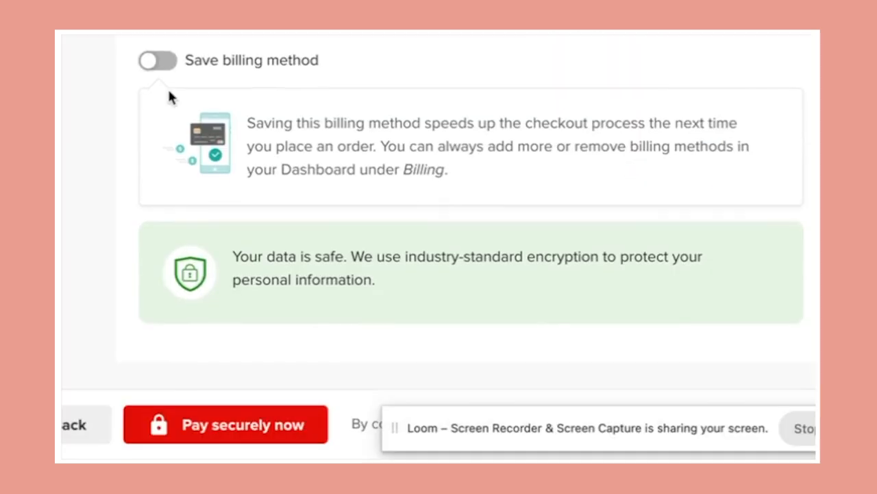
left_click(168, 62)
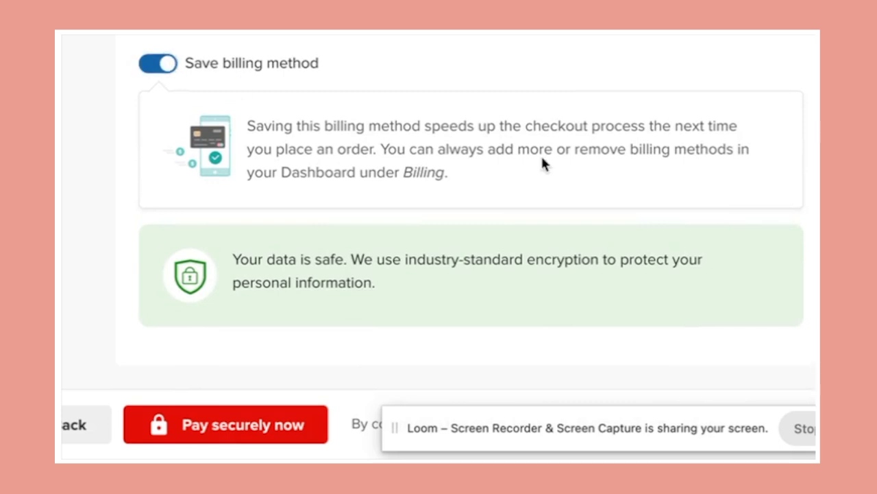
left_click(267, 423)
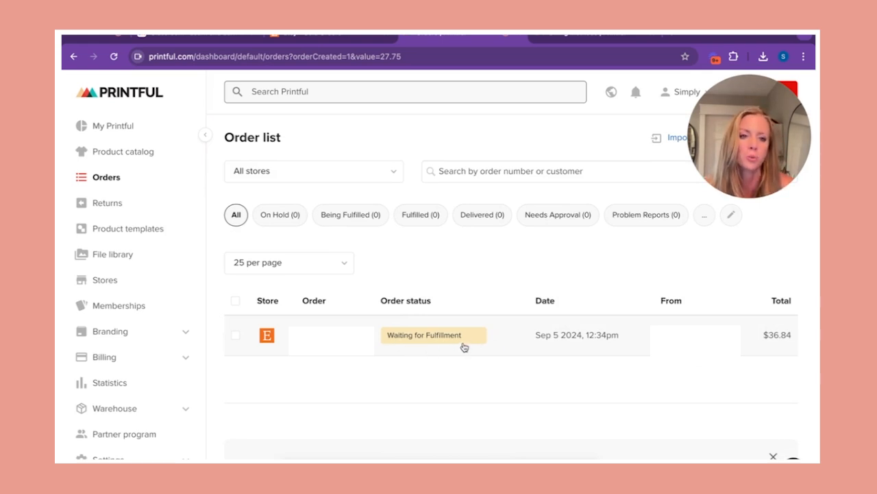
Step: Open the newly placed order from the order list and examine its fulfillment status and estimated delivery dates
left_click(523, 342)
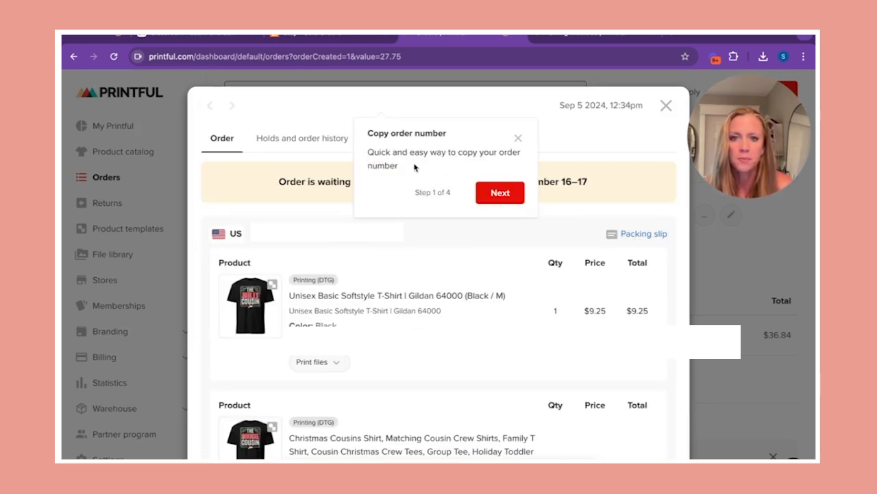
triple_click(428, 182)
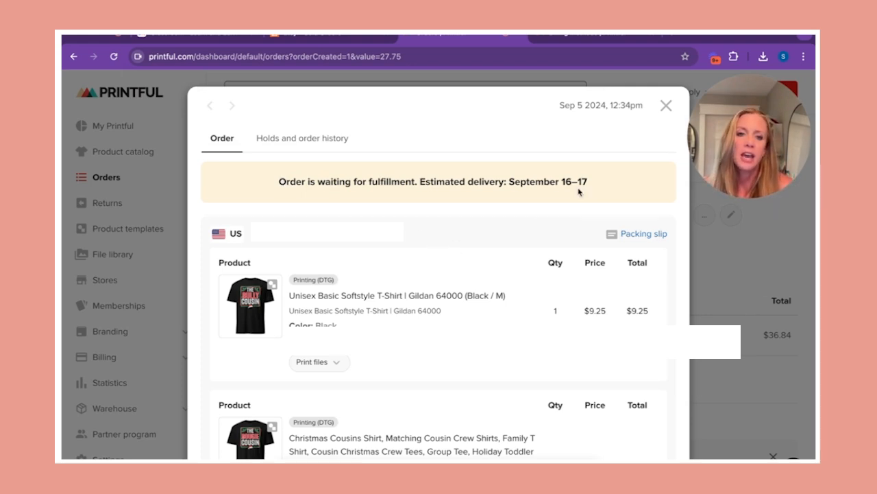
left_click_drag(595, 181, 419, 181)
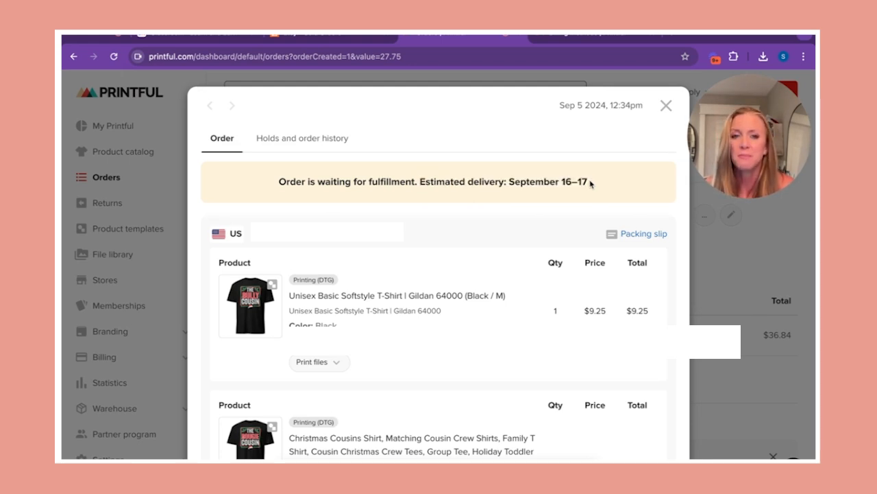
left_click_drag(589, 182, 421, 184)
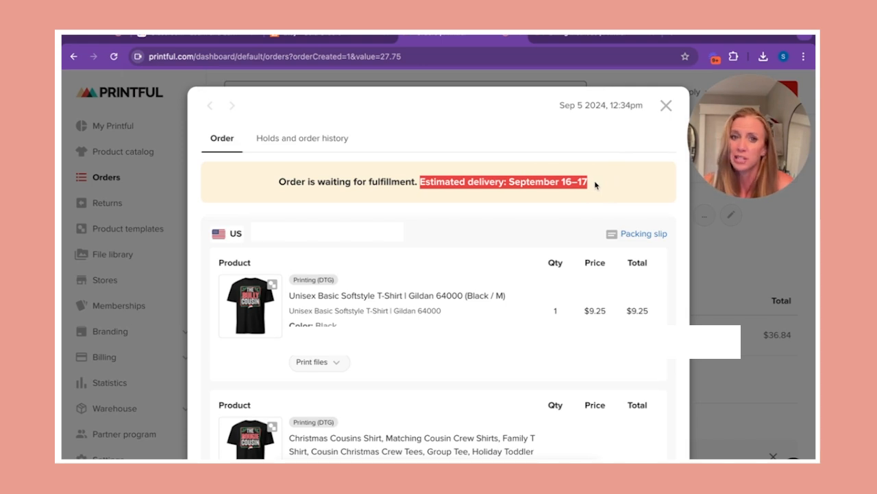
left_click_drag(589, 182, 416, 180)
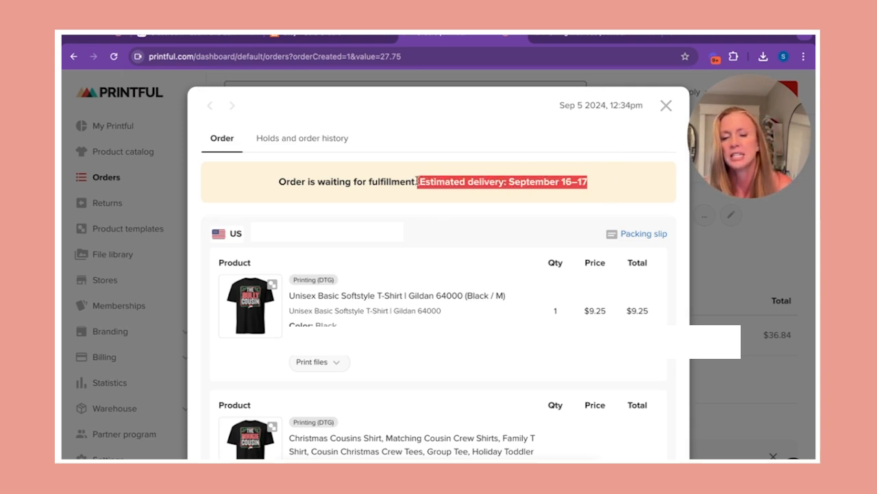
Step: Open the placed order in change order mode and review which product details can be edited
scroll(450, 219, "down", 7)
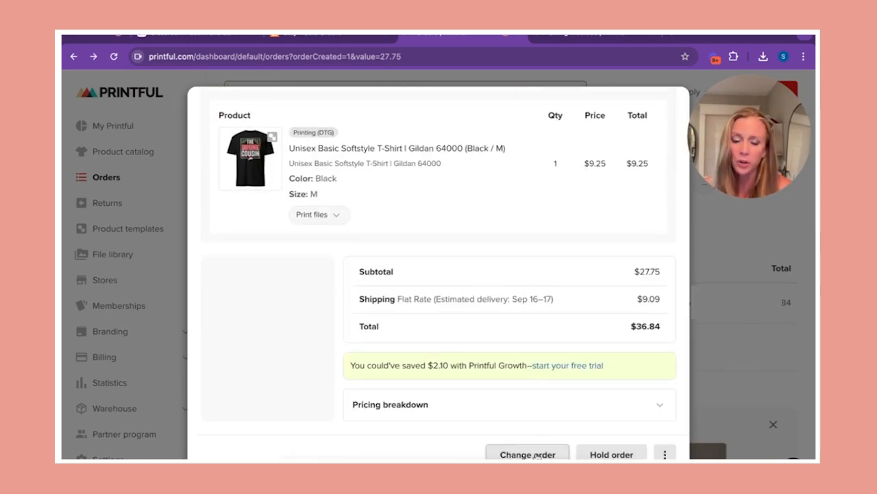
left_click(529, 455)
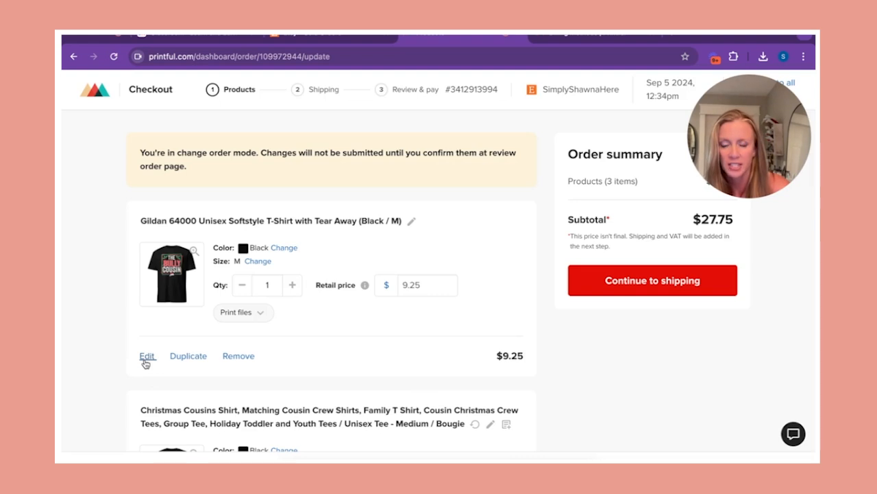
scroll(285, 400, "down", 2)
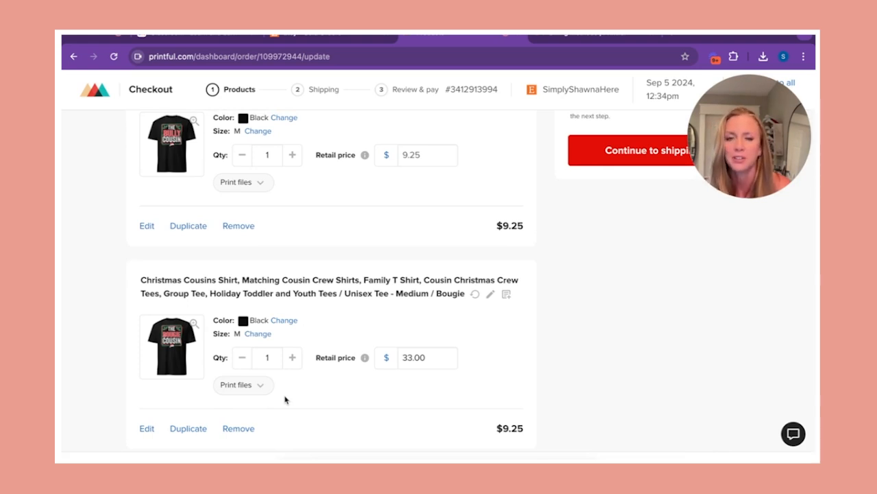
scroll(172, 412, "down", 1)
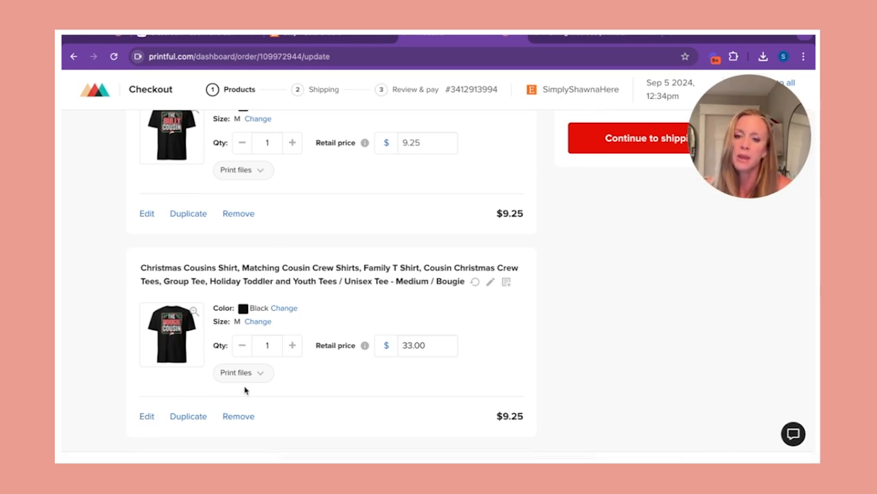
scroll(245, 390, "down", 4)
scroll(245, 390, "up", 6)
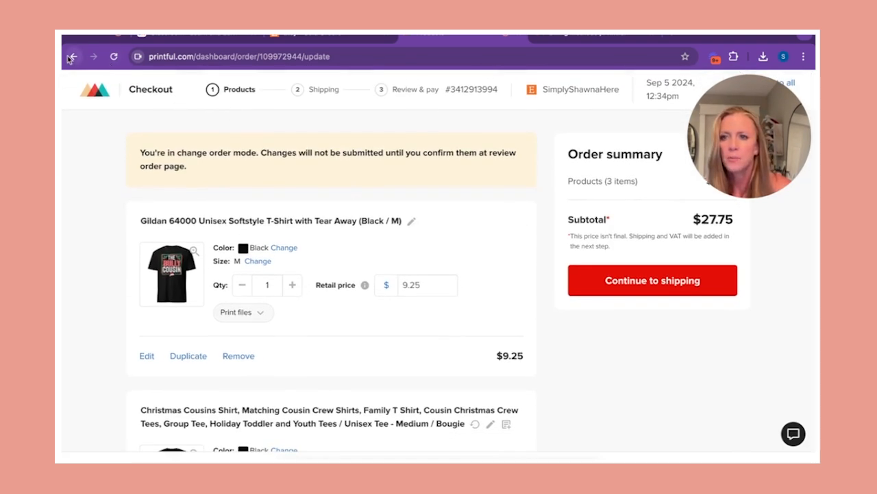
Step: Reopen the placed order's details and put it on hold with the reason "Asking about back print"
left_click(512, 303)
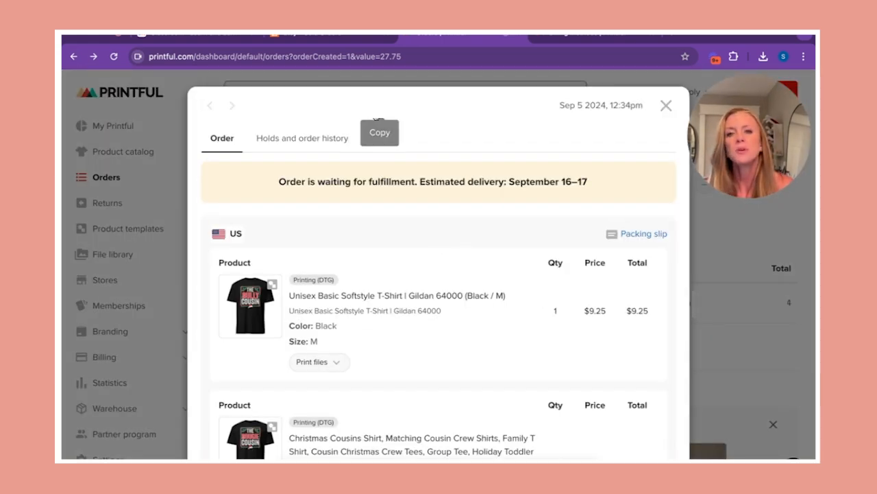
left_click(351, 36)
scroll(366, 307, "down", 1)
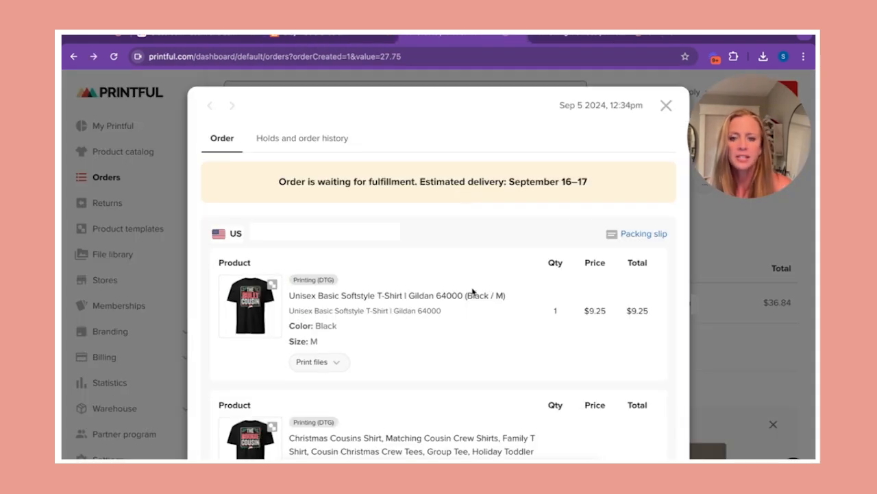
scroll(473, 293, "down", 8)
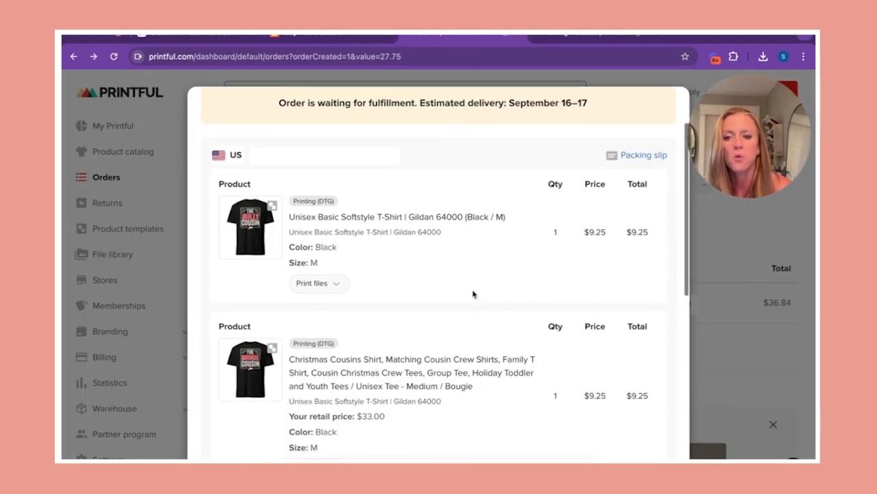
left_click(610, 453)
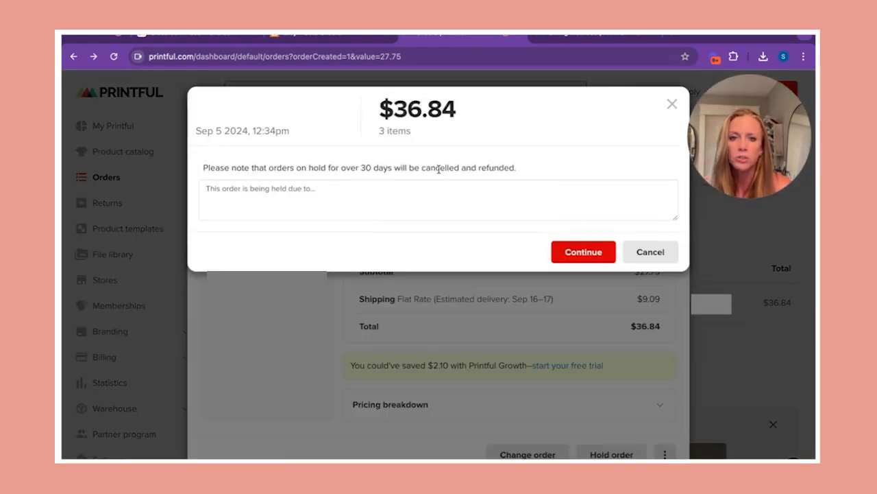
left_click(427, 195)
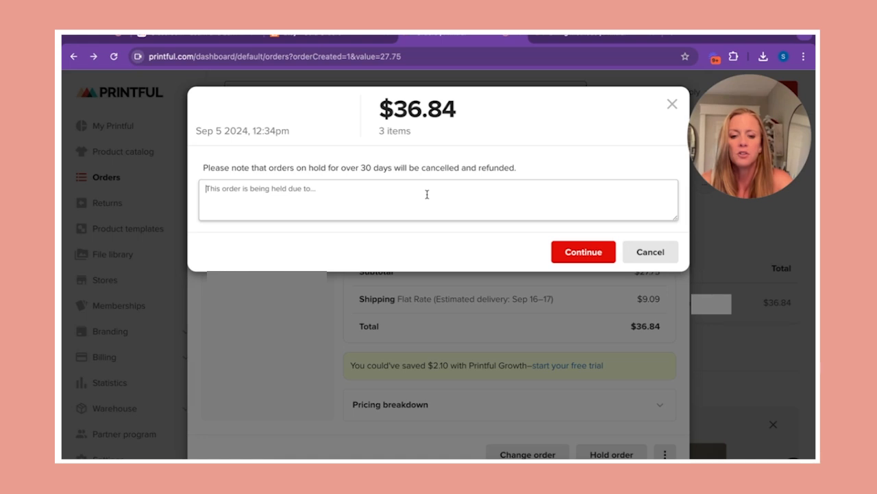
type("Asking about back print")
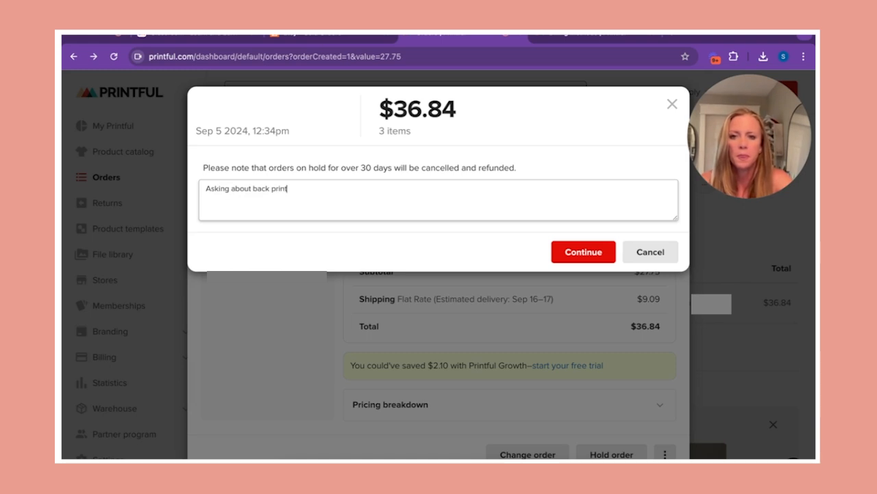
left_click(586, 254)
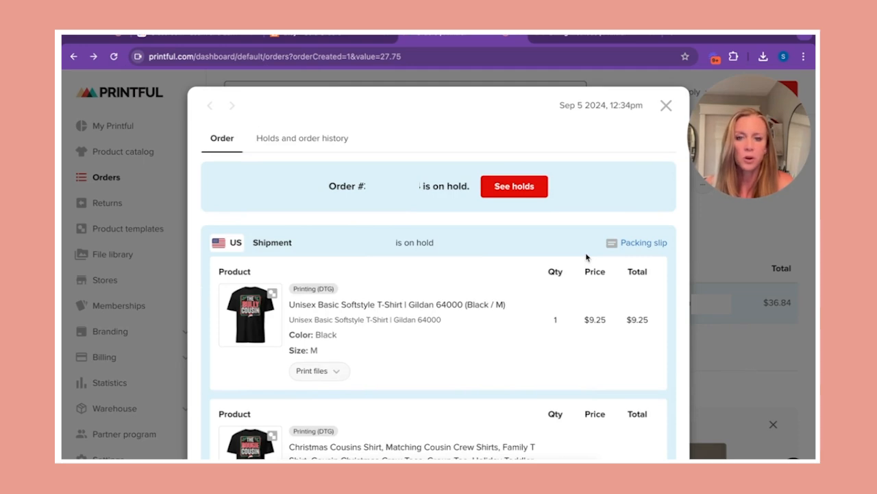
Step: Filter the order list to on-hold orders and open the held order's details
left_click(666, 105)
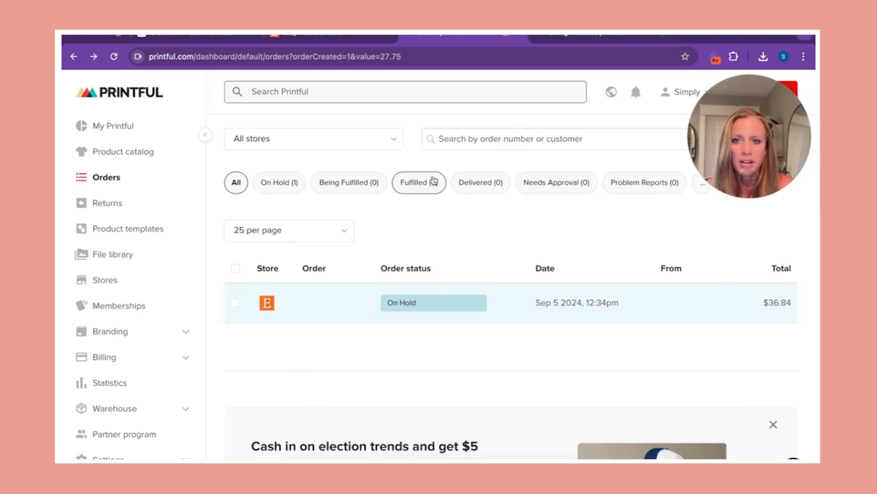
left_click(275, 185)
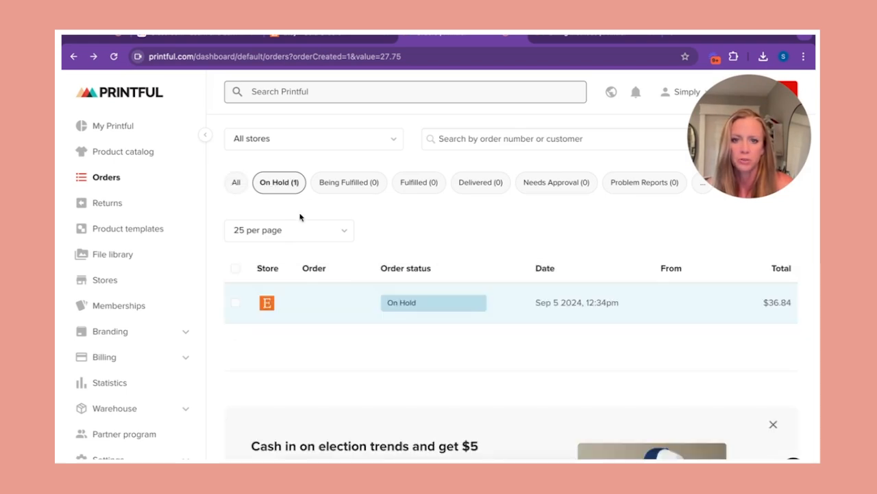
left_click(498, 306)
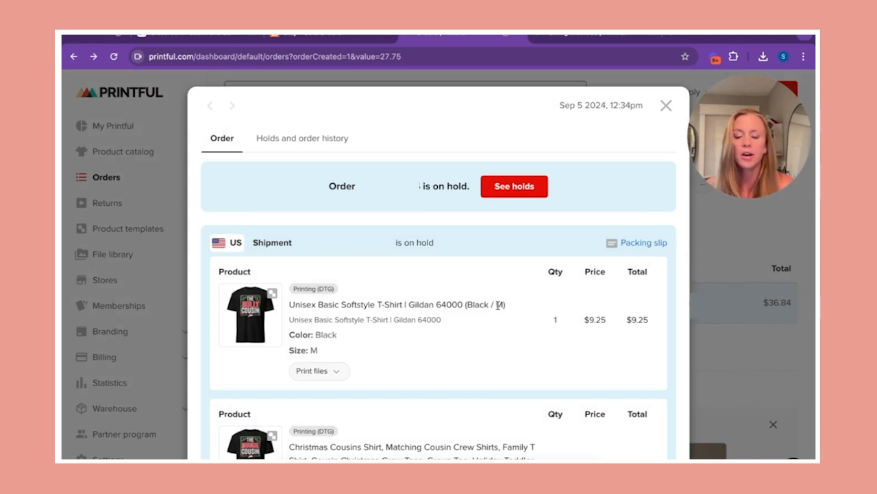
Step: Check the held order's additional actions and review its holds and order history
scroll(498, 305, "down", 7)
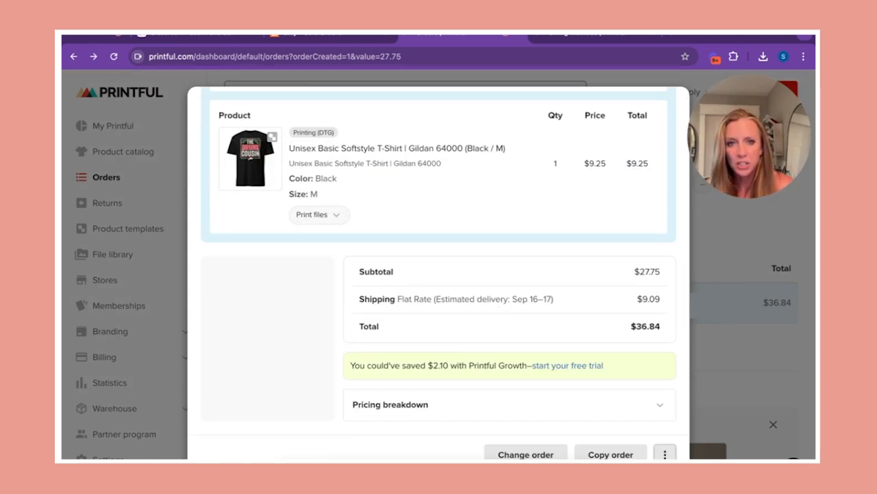
left_click(664, 454)
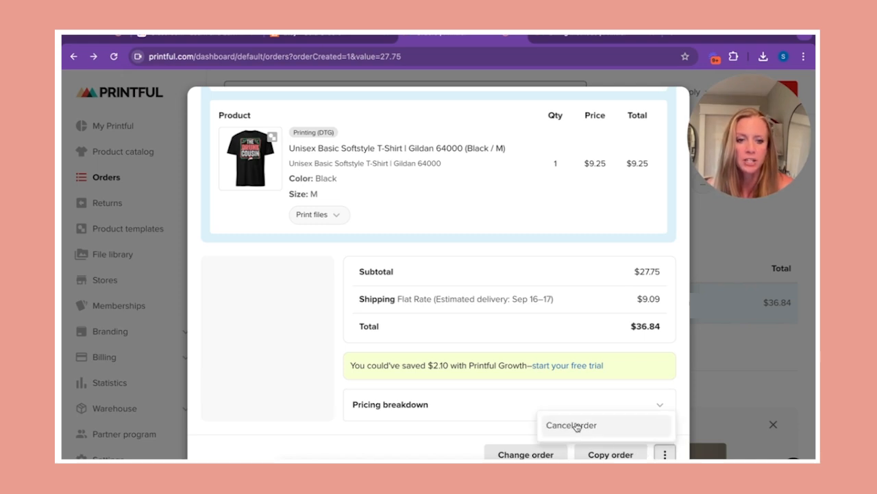
left_click(666, 454)
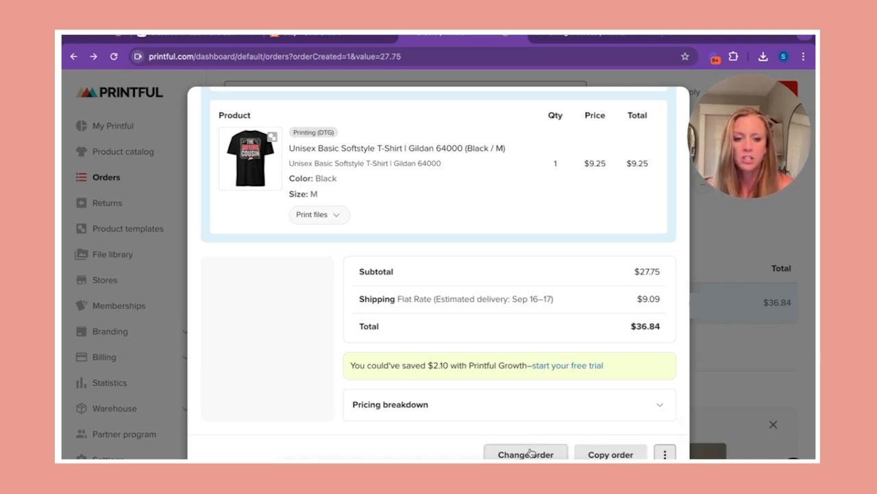
scroll(521, 383, "up", 10)
left_click(523, 186)
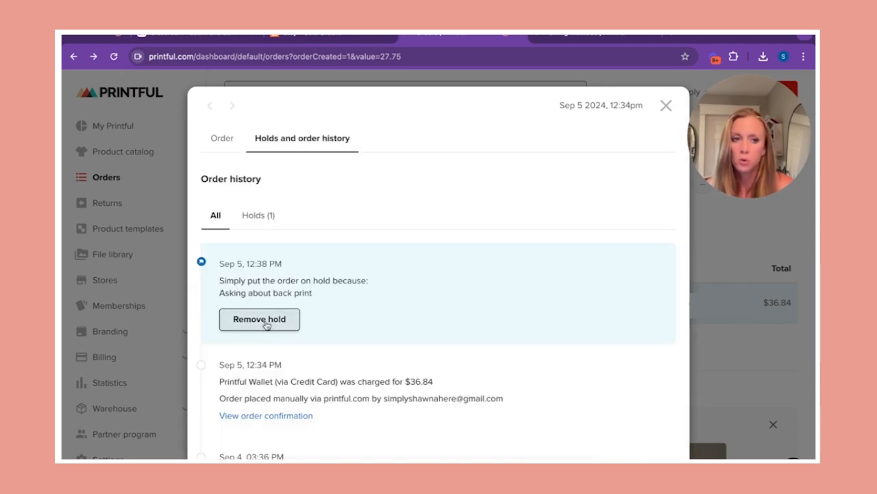
left_click(666, 110)
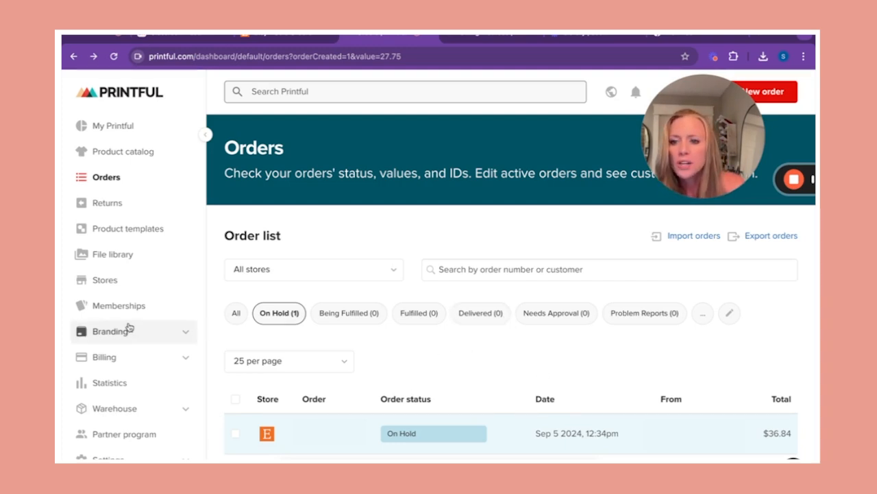
Step: Open the connected Etsy store's product page, dismiss the 20% off sample promotion, and look through all listed products
left_click(124, 283)
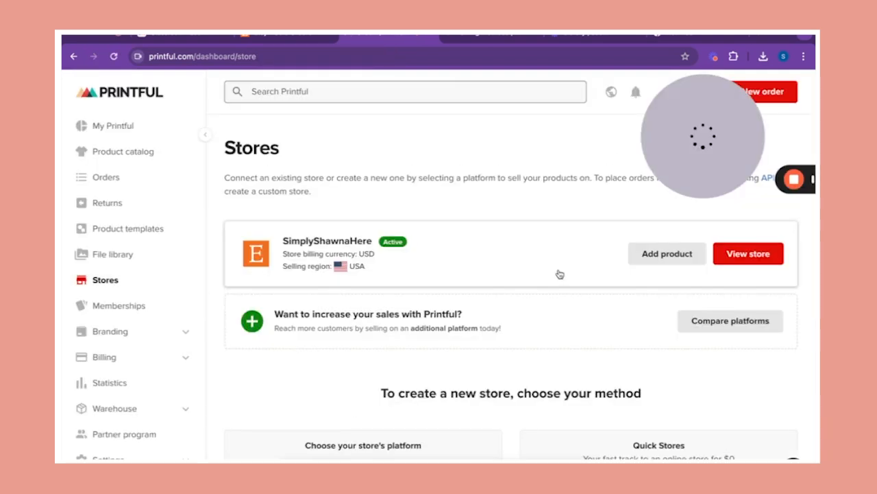
left_click(734, 258)
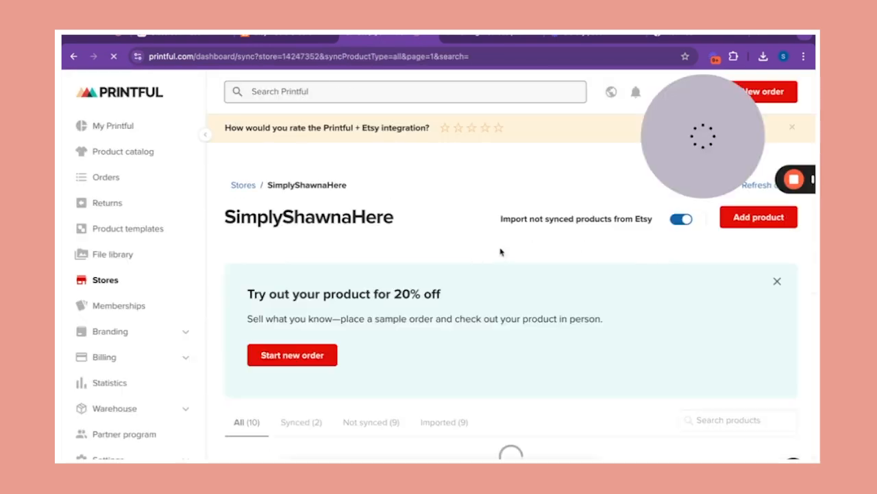
left_click(778, 283)
scroll(499, 225, "down", 3)
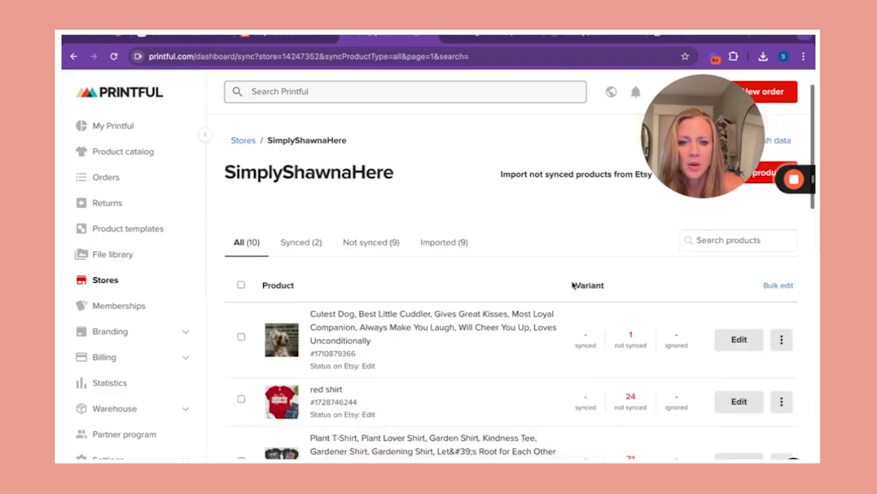
scroll(482, 239, "down", 10)
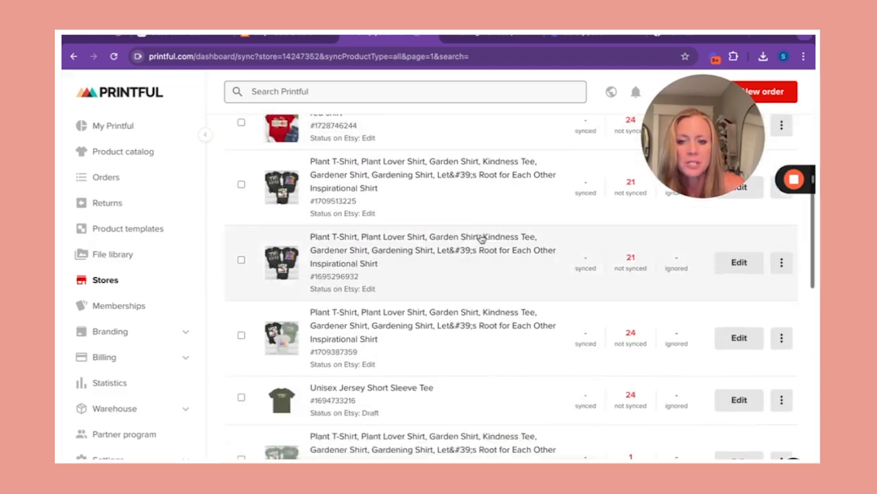
scroll(481, 239, "up", 10)
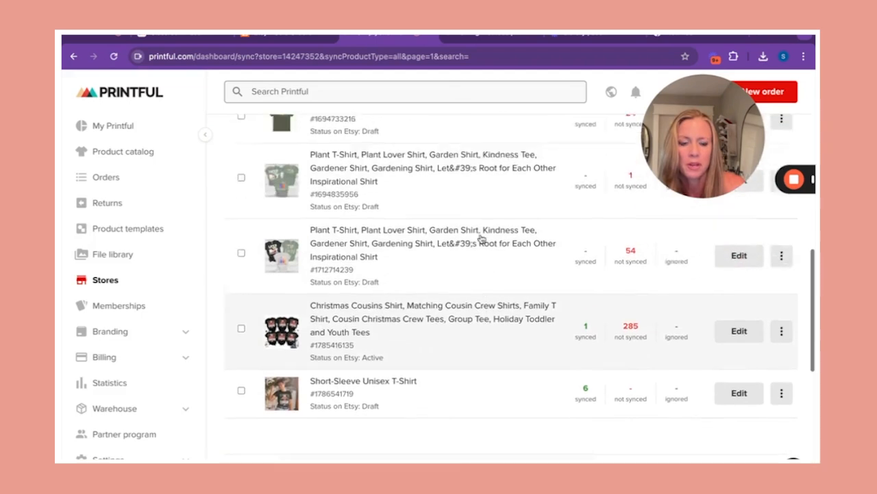
scroll(482, 238, "up", 4)
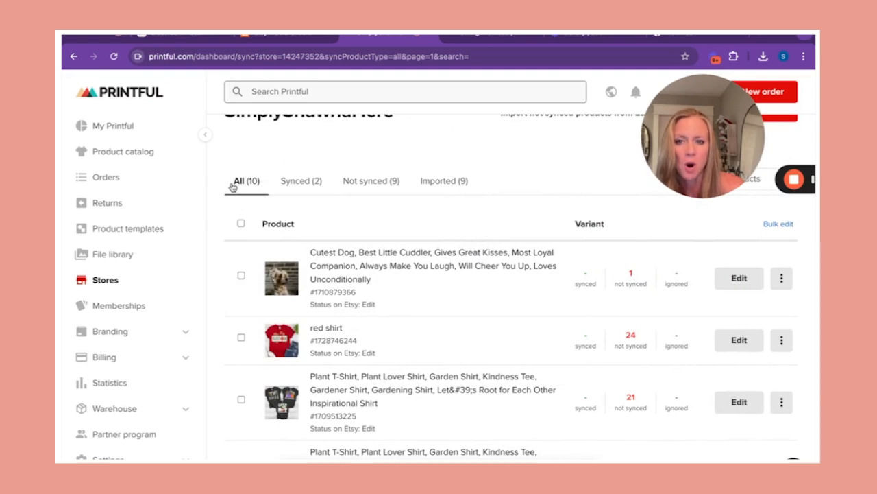
Step: Show only the store's synced products and review their synced and not synced variants
left_click(309, 183)
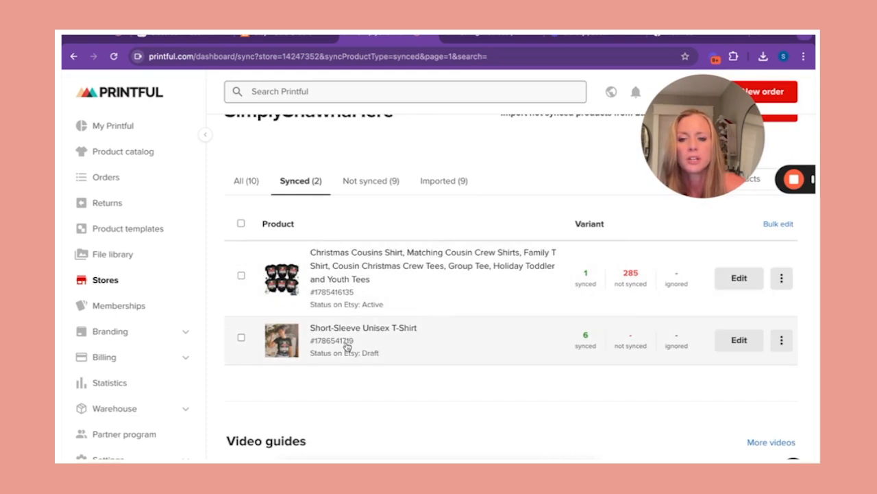
scroll(350, 295, "up", 3)
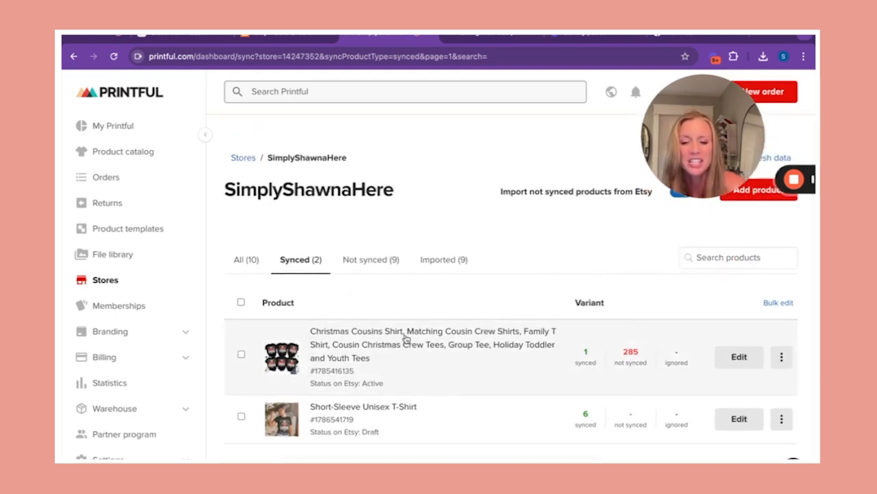
left_click(700, 257)
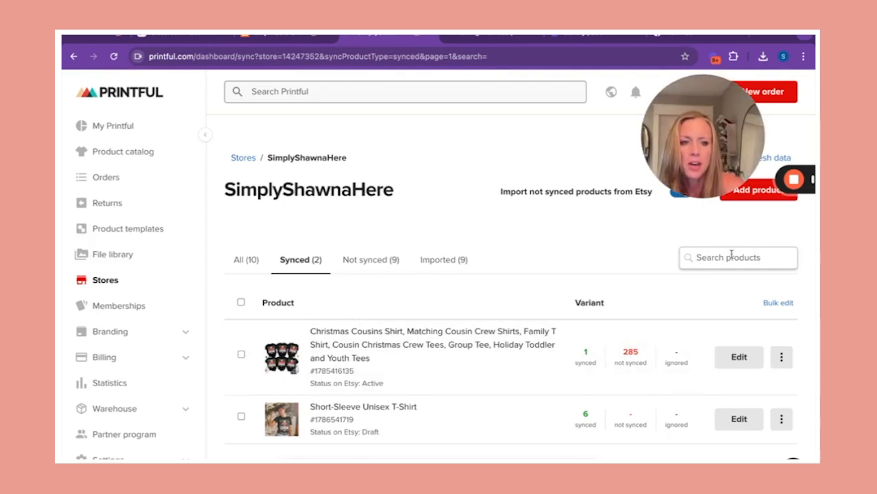
scroll(764, 372, "down", 2)
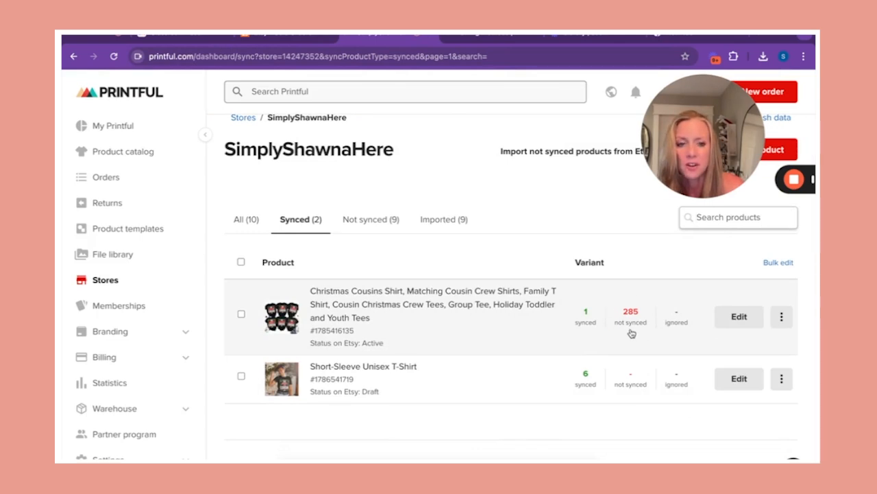
Step: Open the Christmas Cousins Shirt product for editing and examine its list of variants
left_click(734, 322)
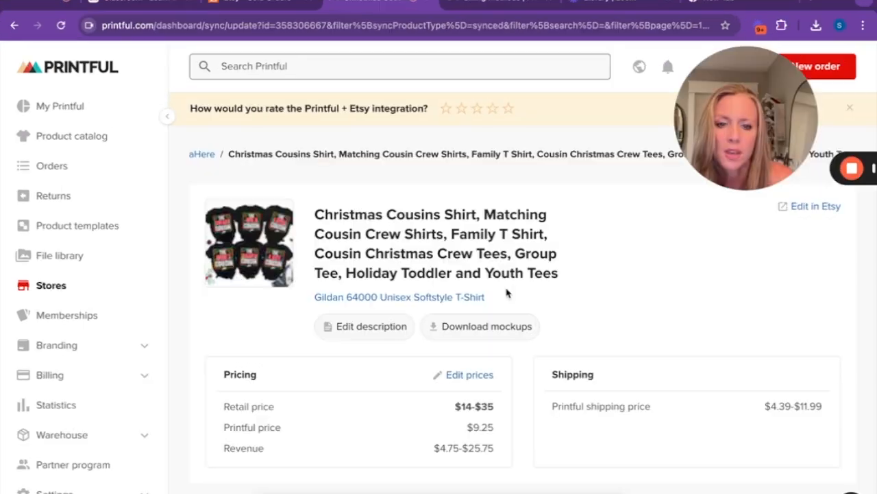
scroll(497, 286, "down", 3)
scroll(505, 293, "down", 7)
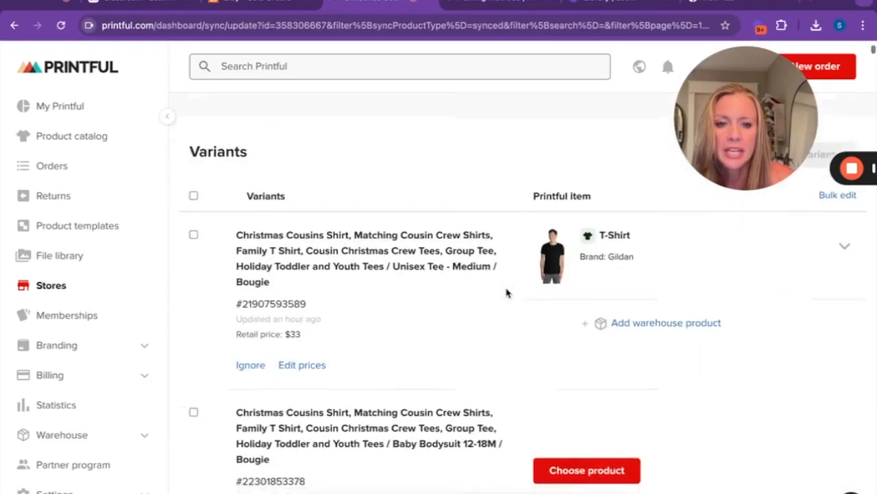
scroll(507, 293, "down", 1)
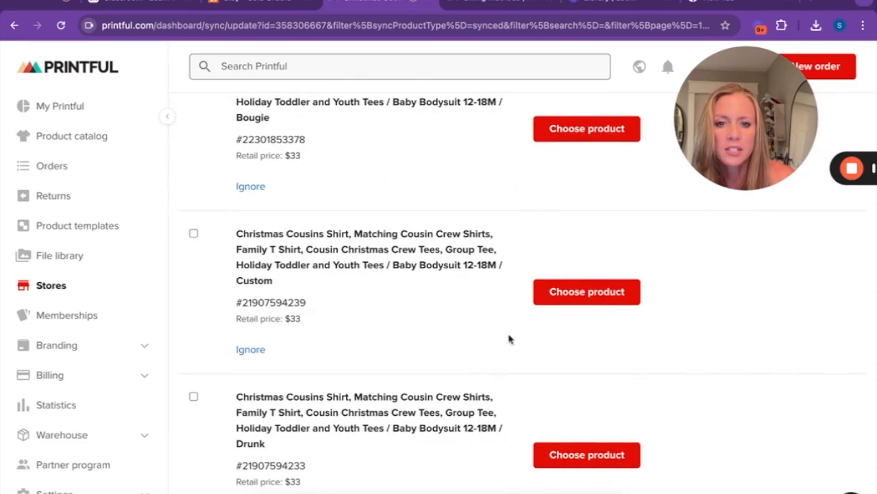
scroll(511, 190, "up", 6)
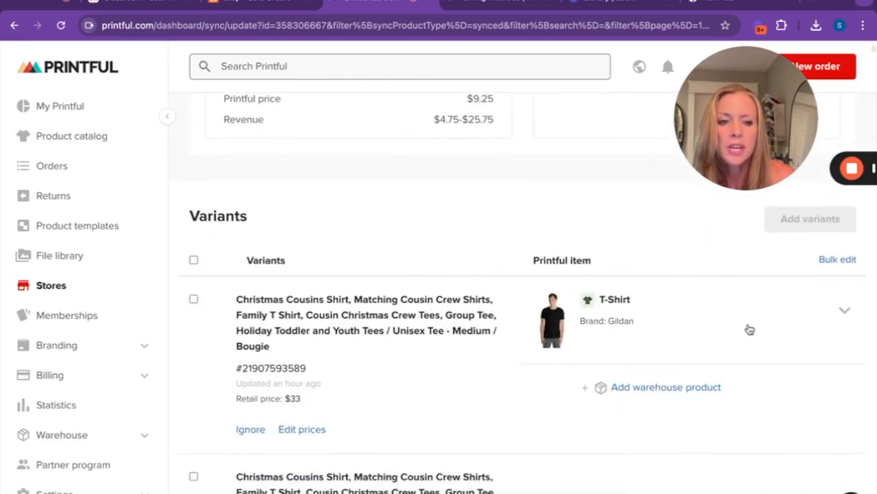
Step: Expand the Unisex Tee - Medium / Bougie variant's details and unsync it from its Gildan T-shirt
left_click(846, 311)
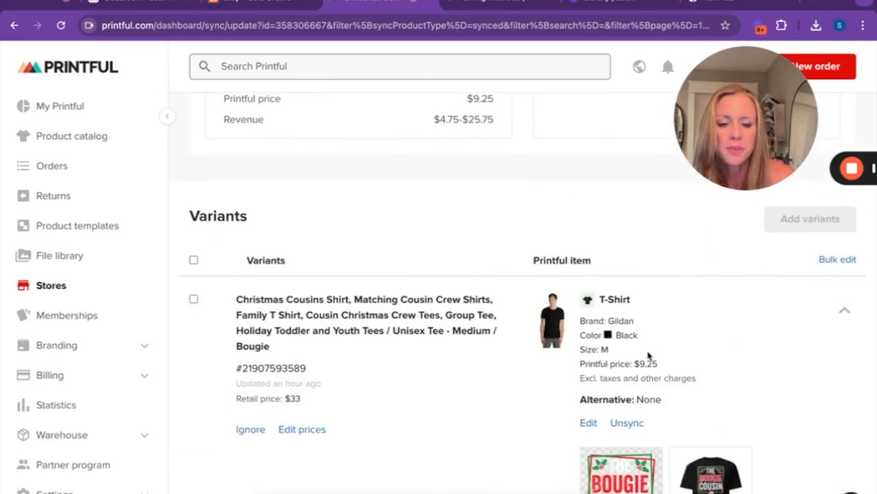
scroll(649, 355, "down", 2)
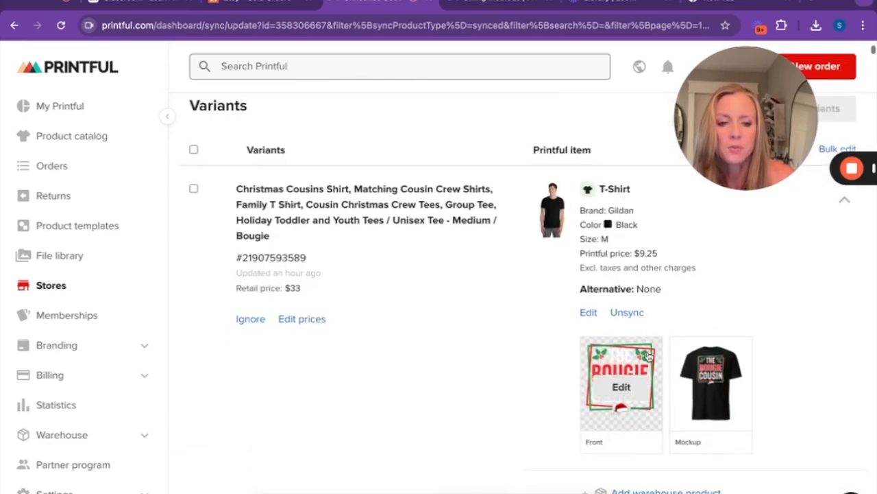
left_click(627, 313)
left_click(290, 220)
scroll(346, 279, "up", 2)
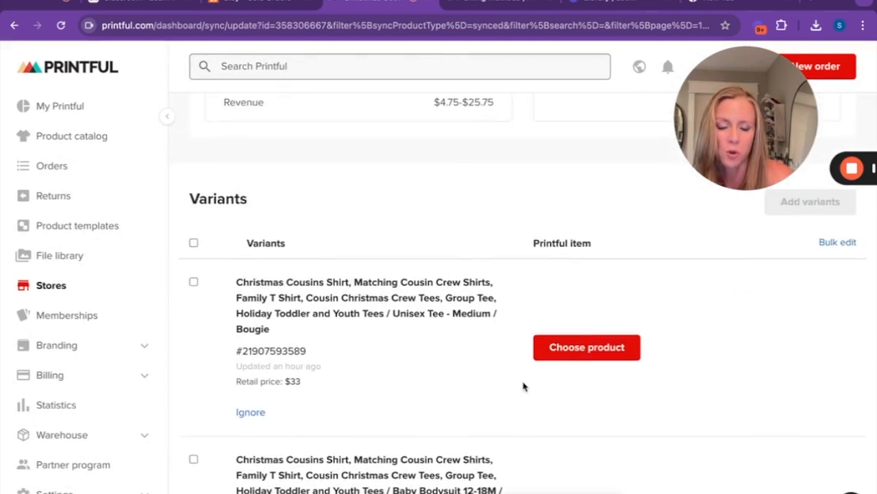
Step: Choose the Unisex Basic Softstyle T-Shirt | Gildan 64000 in size M as the product for the Unisex Tee - Medium / Bougie variant
scroll(524, 386, "down", 2)
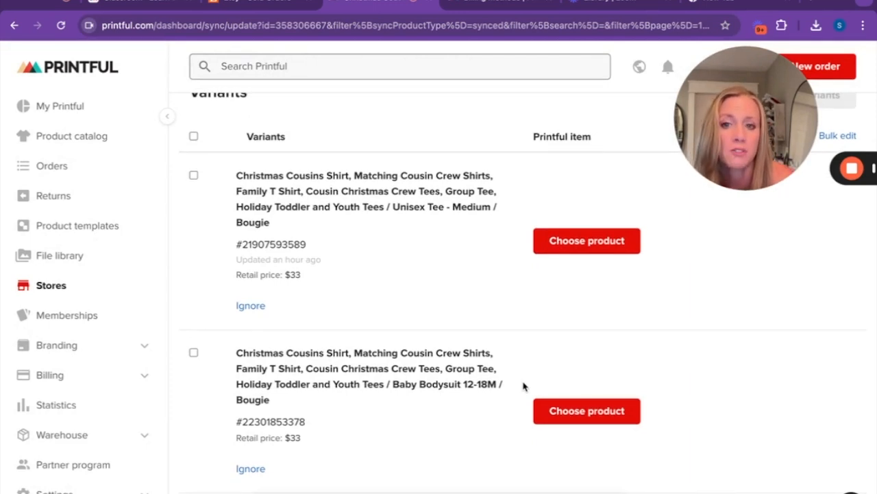
scroll(523, 385, "up", 3)
scroll(523, 384, "down", 2)
left_click(587, 315)
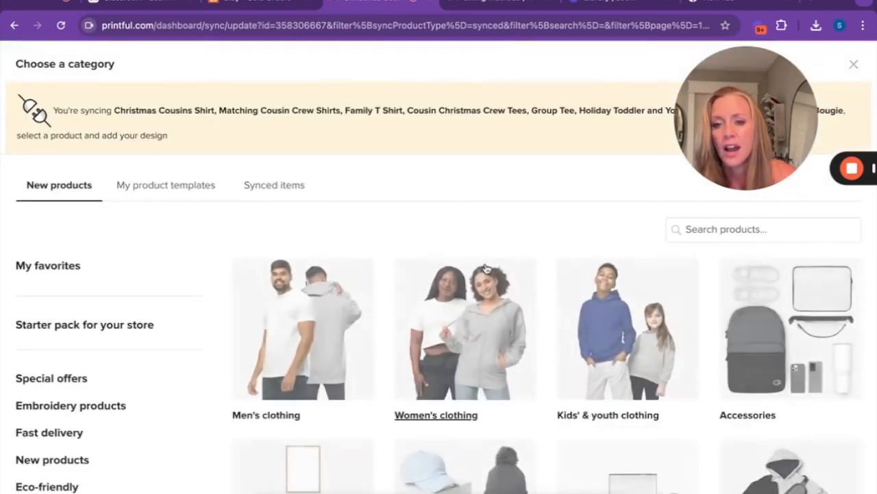
scroll(446, 332, "down", 9)
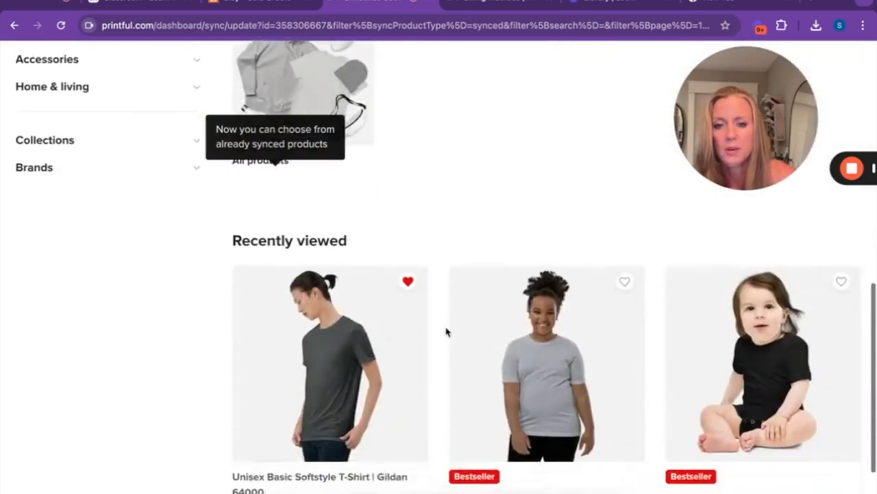
left_click(337, 356)
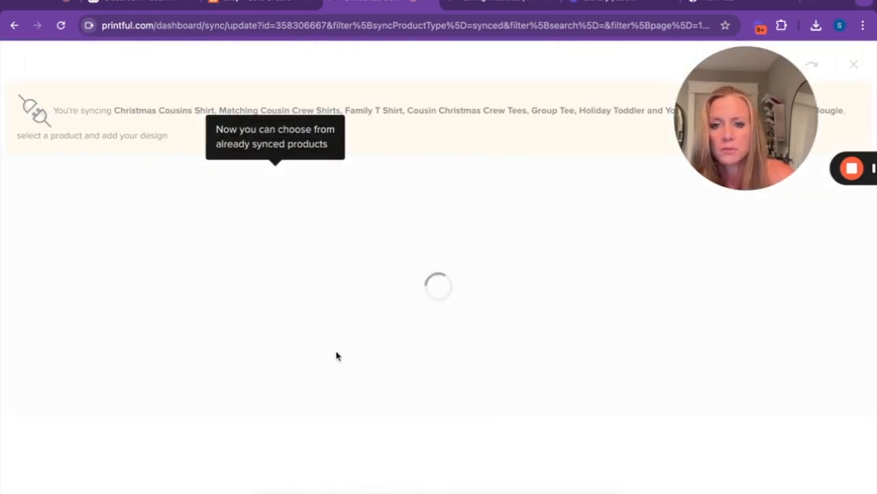
left_click(100, 376)
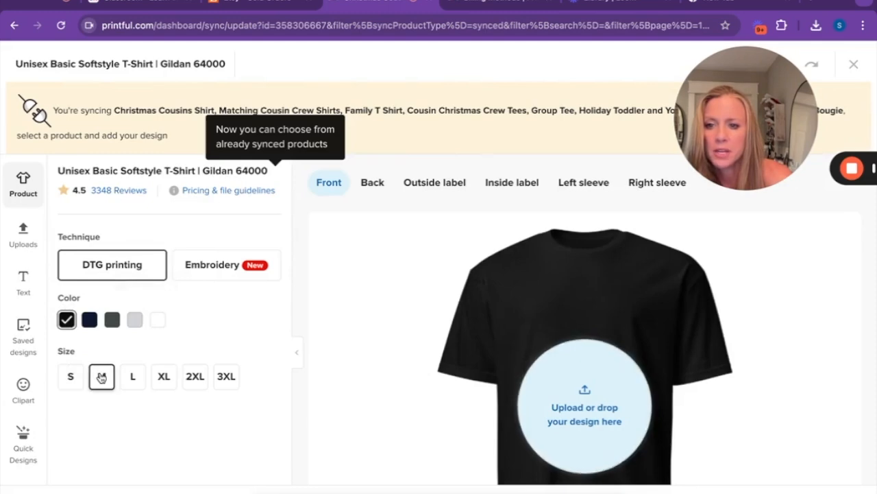
Step: Place the Bougie Cousin design on the shirt's front, sync it to the Medium / Bougie variant, and review the variants list
left_click(612, 394)
left_click(342, 228)
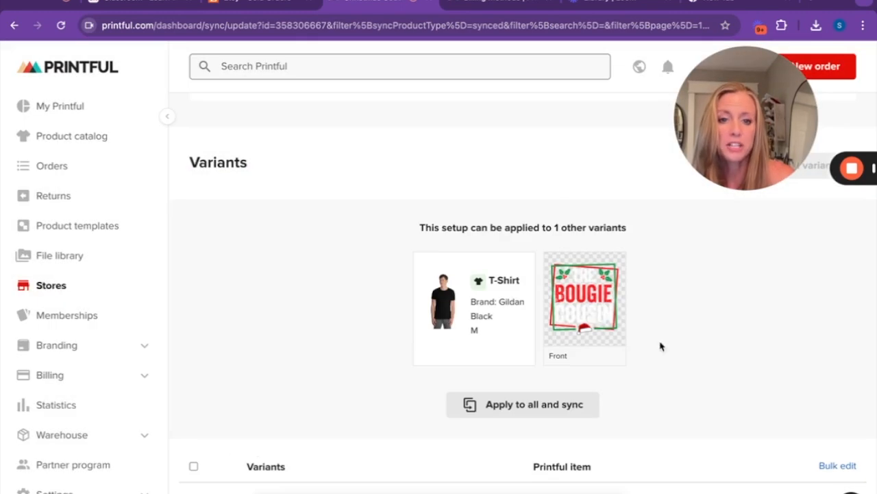
scroll(559, 380, "down", 5)
scroll(470, 221, "up", 4)
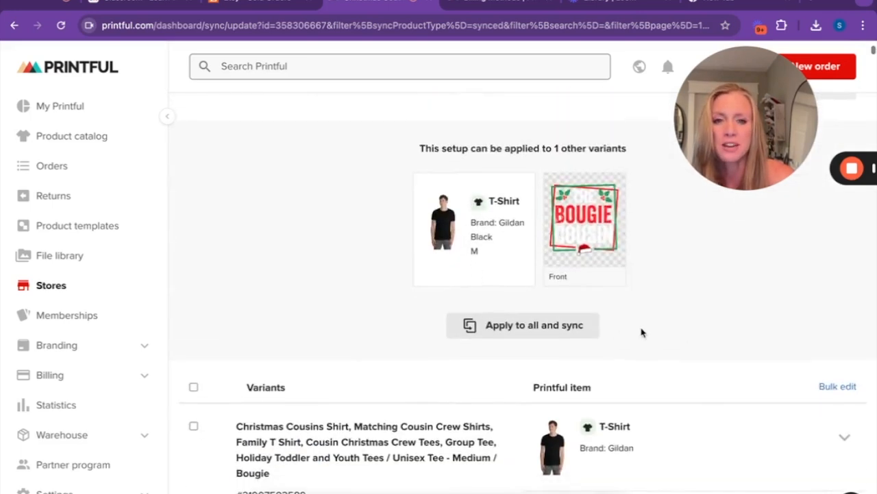
scroll(642, 332, "down", 4)
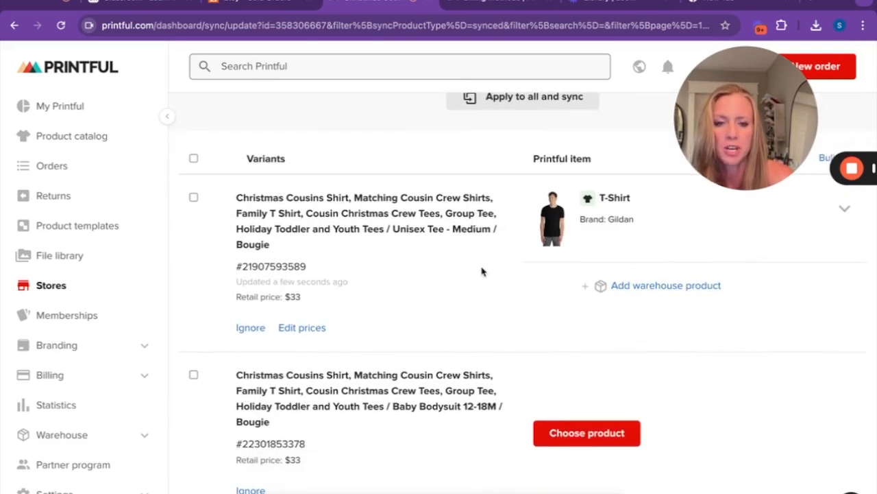
scroll(482, 271, "down", 1)
scroll(482, 271, "up", 1)
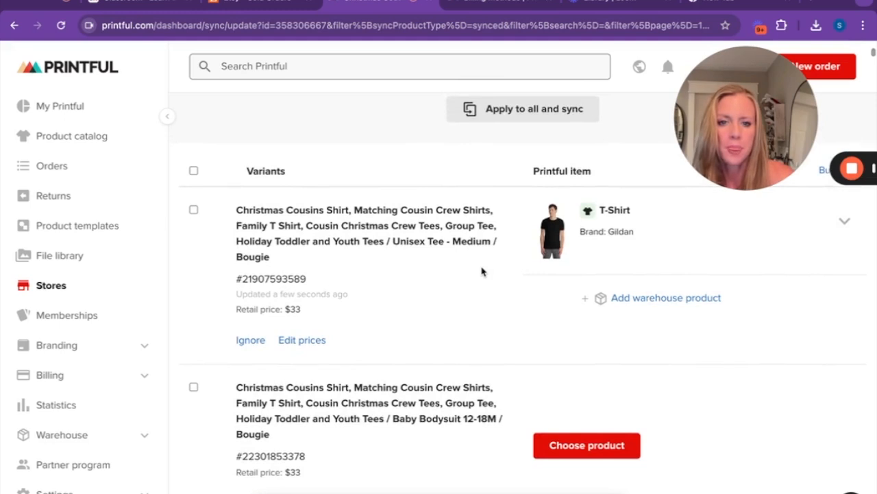